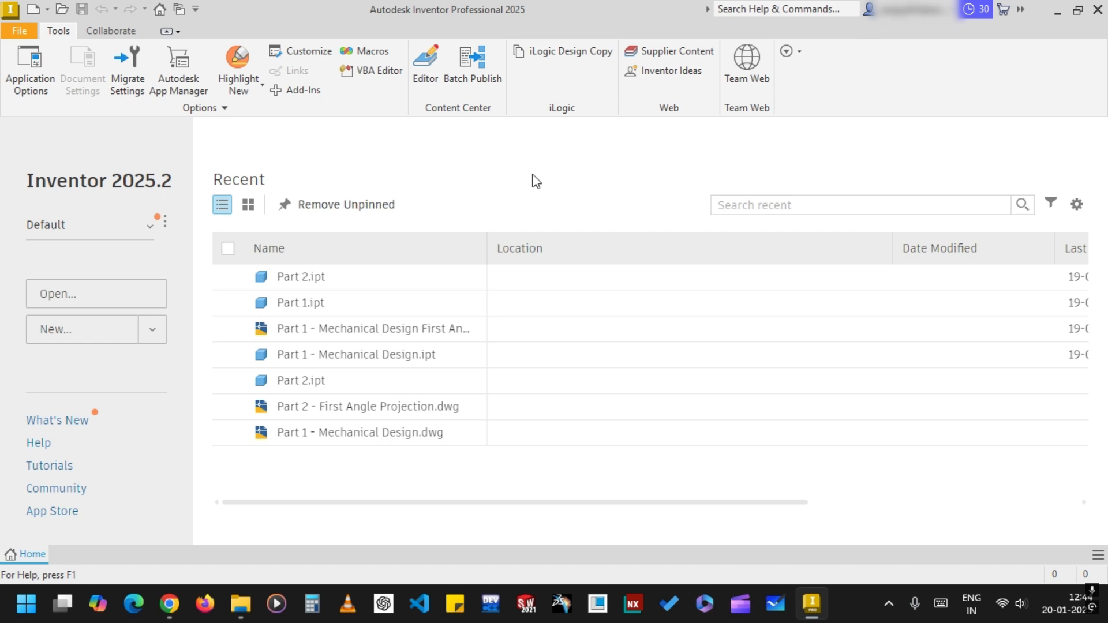
Create a new part file from the Standard.ipt template in the en-US template folder
click(20, 31)
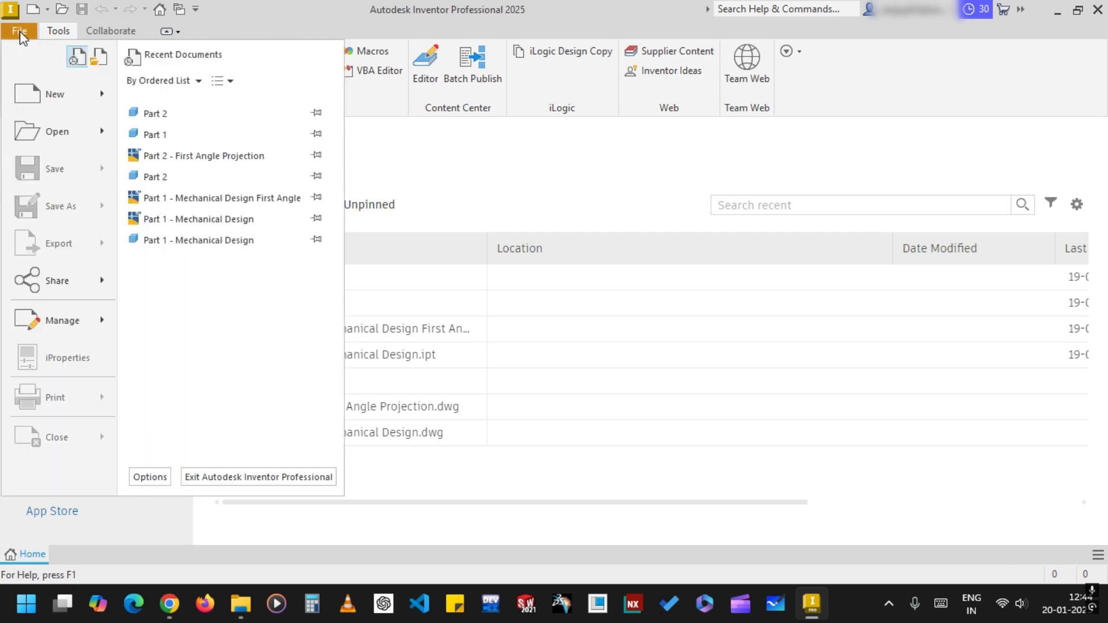
mouse_move(94, 101)
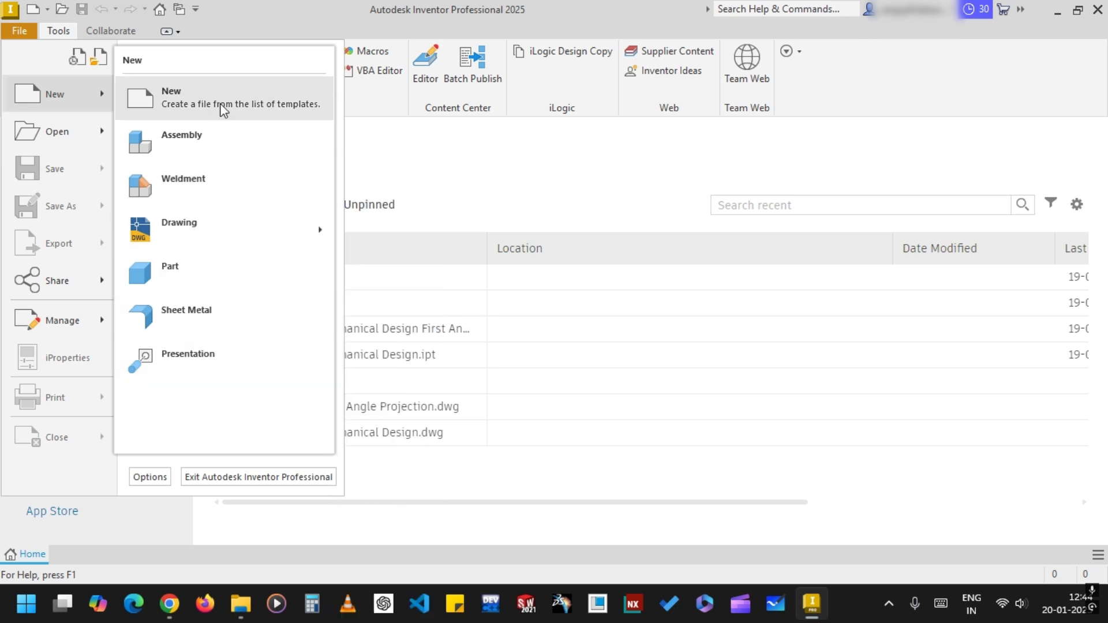
click(234, 91)
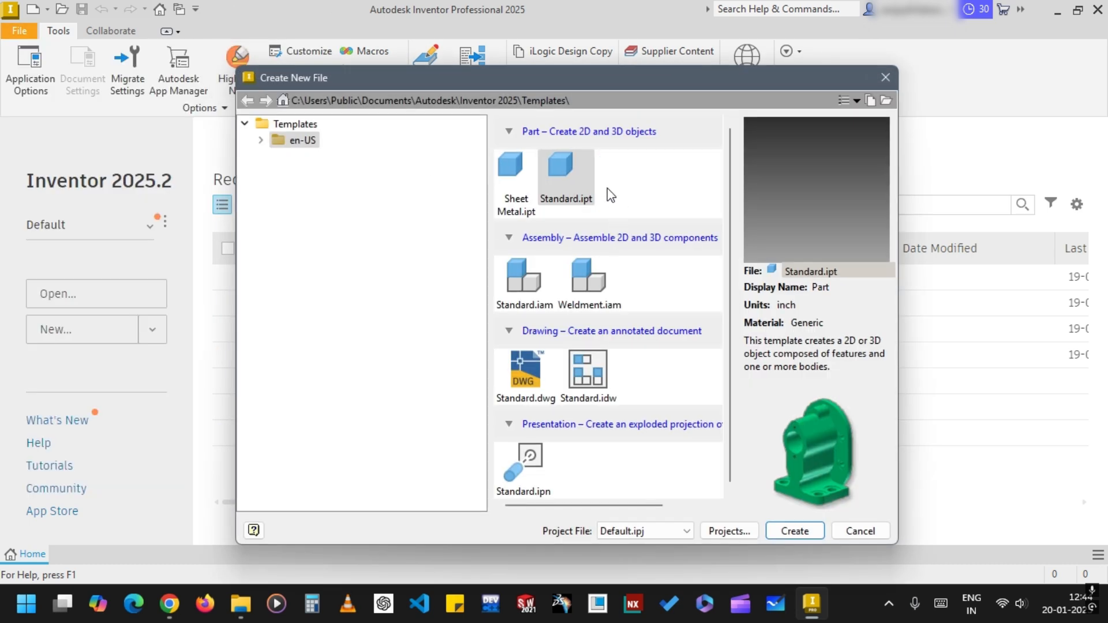
click(307, 142)
click(568, 199)
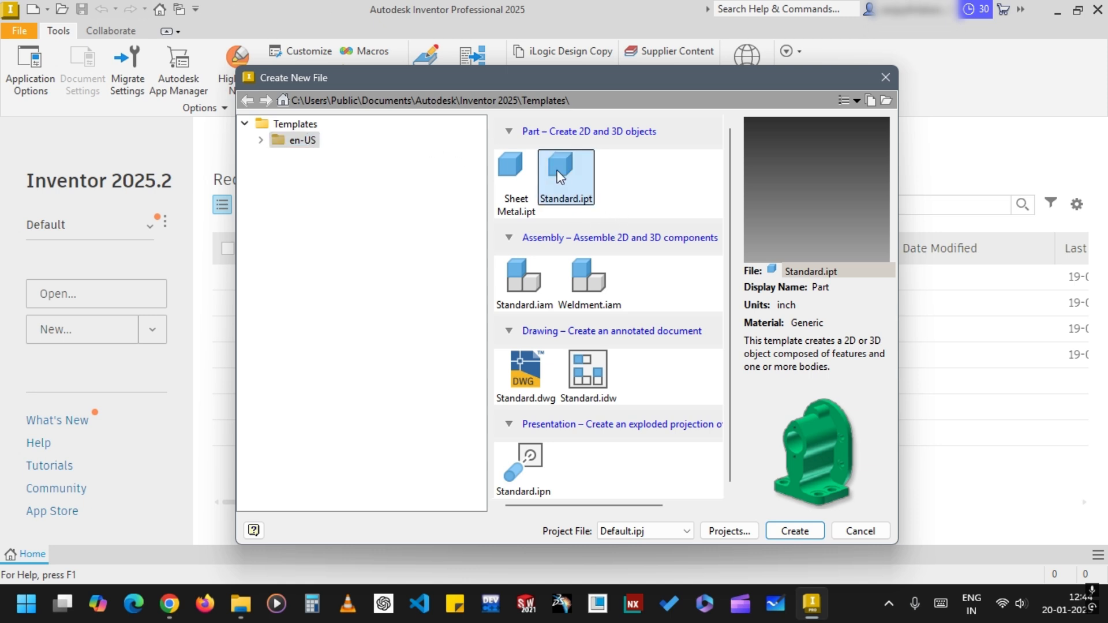
click(577, 191)
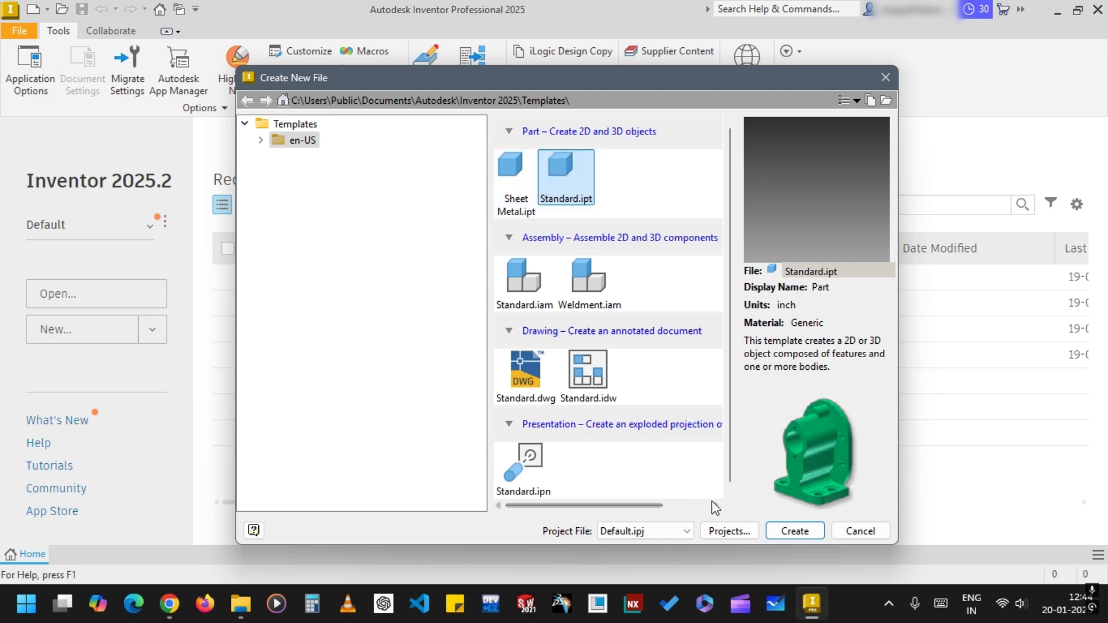
click(810, 534)
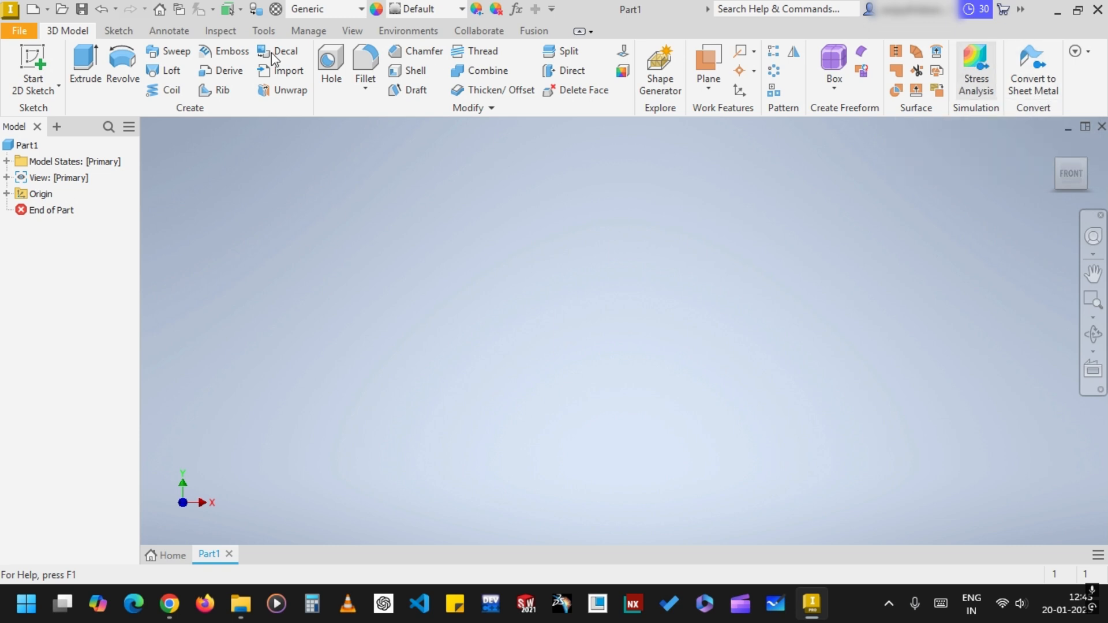
click(133, 31)
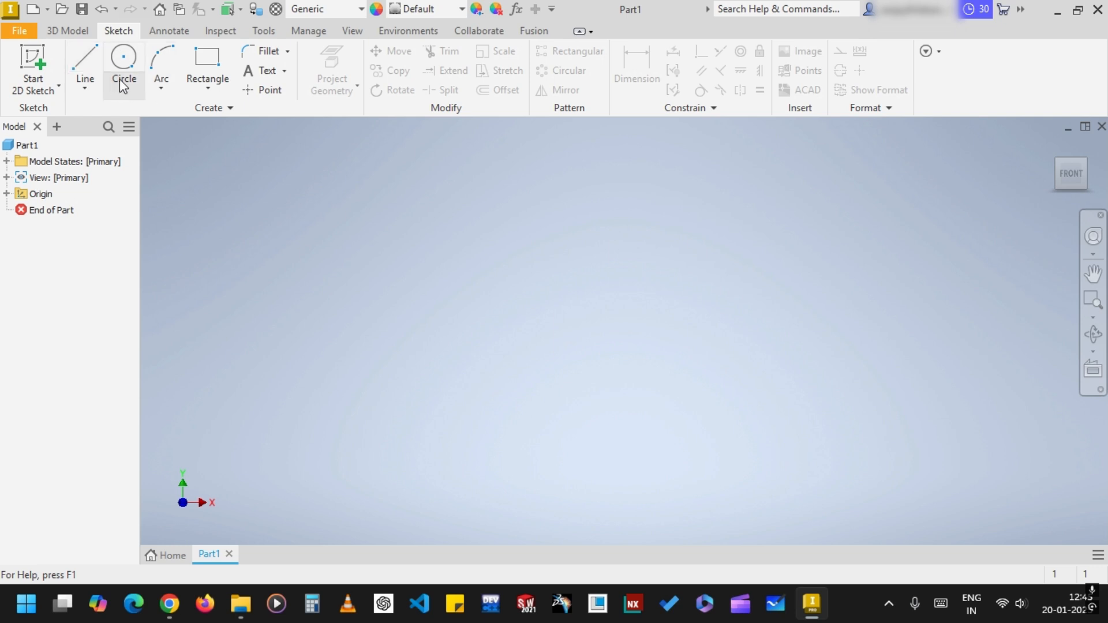
click(184, 34)
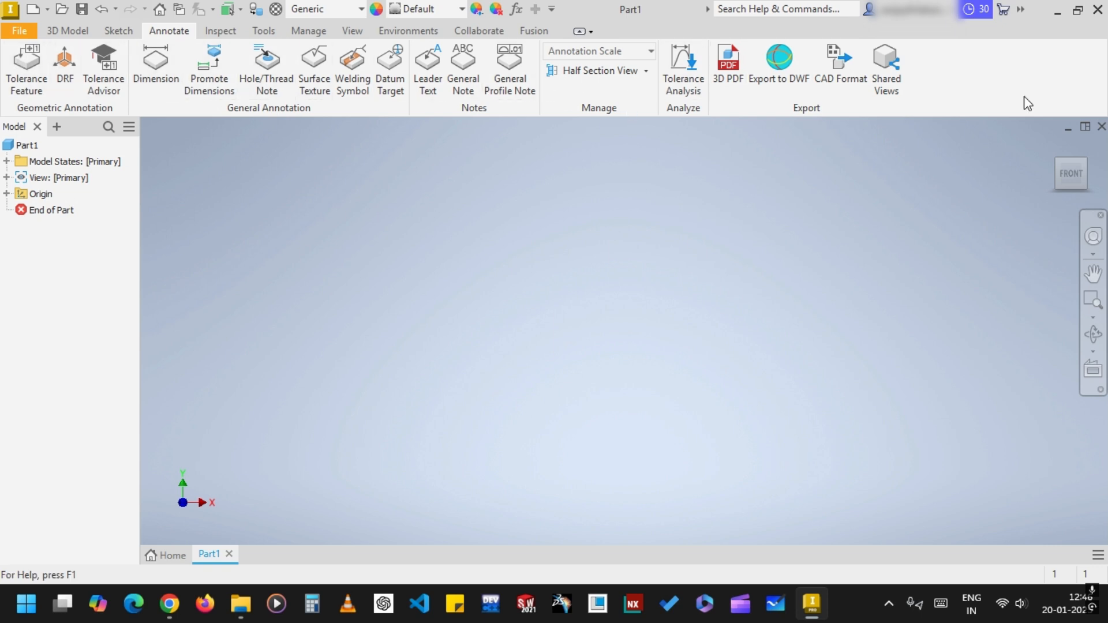
click(218, 34)
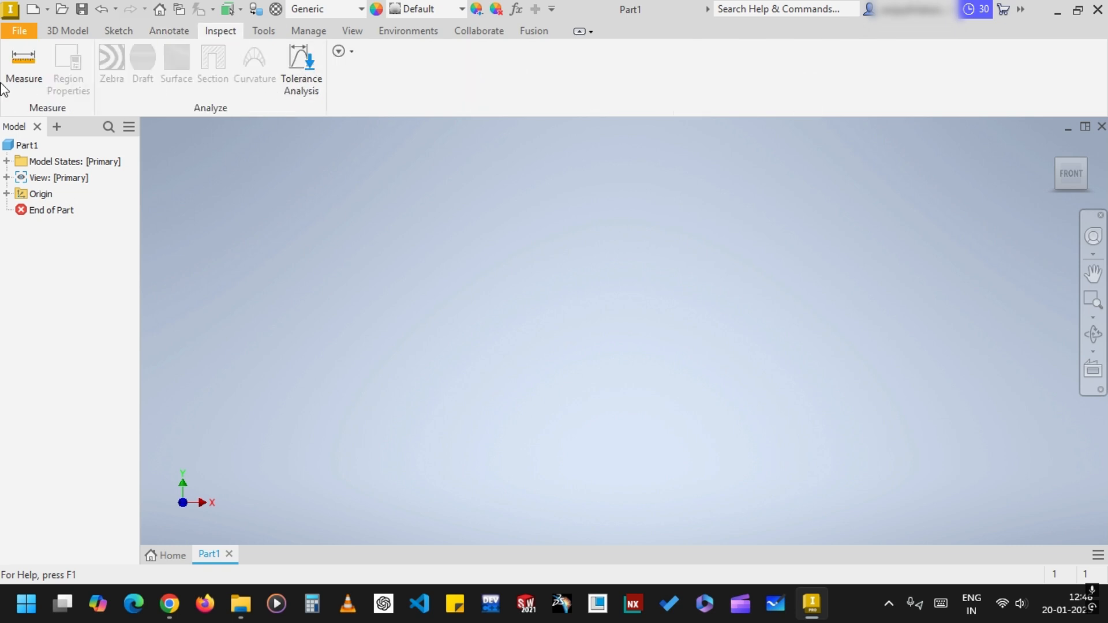
click(264, 33)
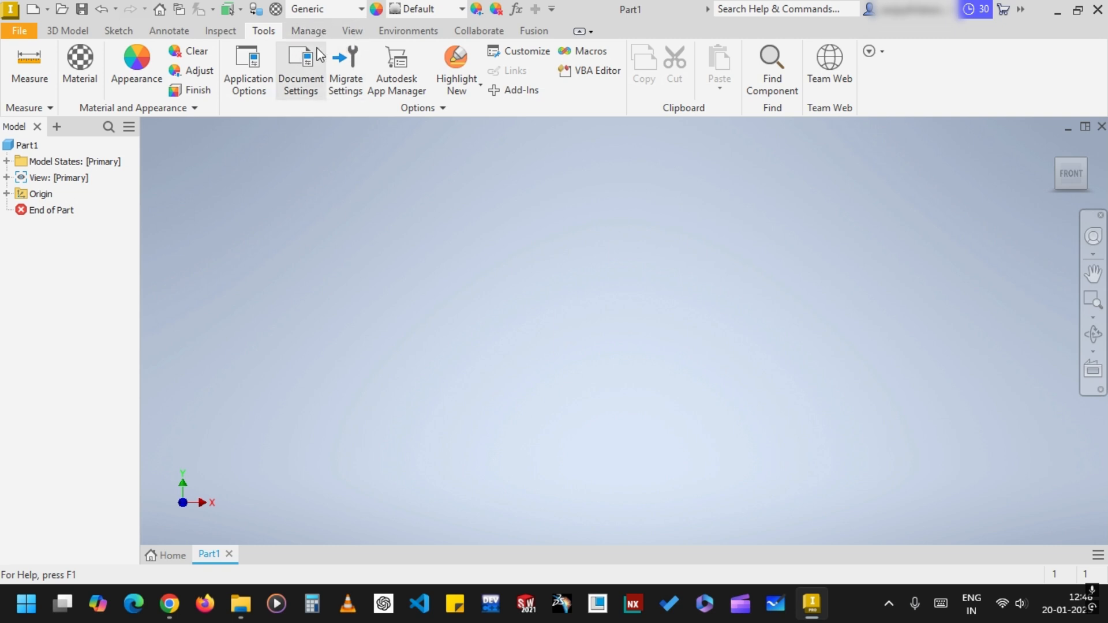
click(320, 28)
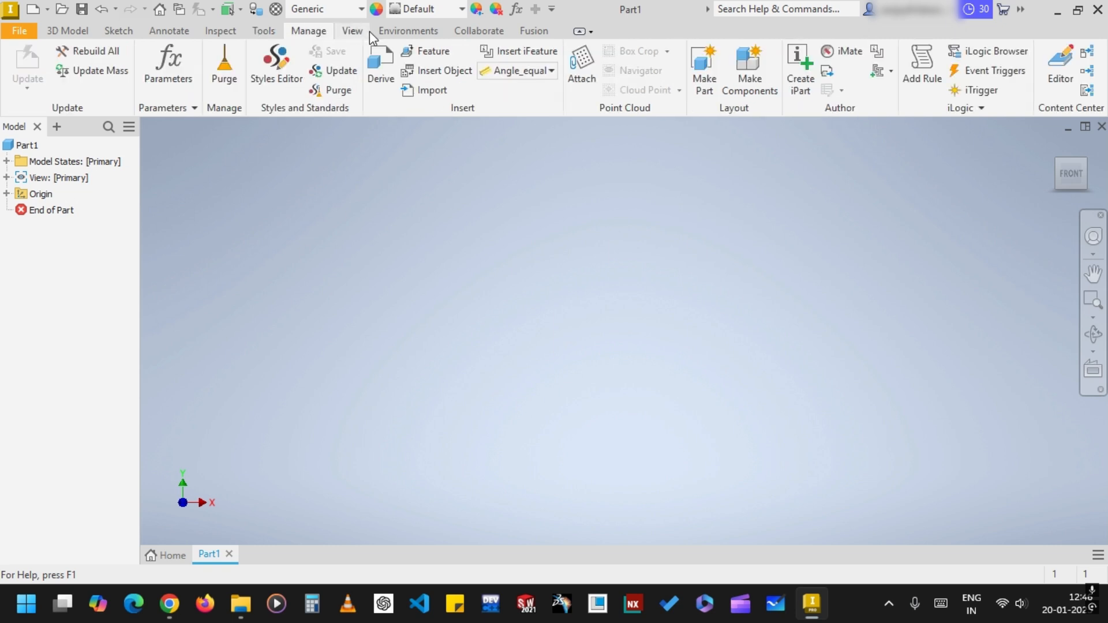
click(369, 31)
click(414, 32)
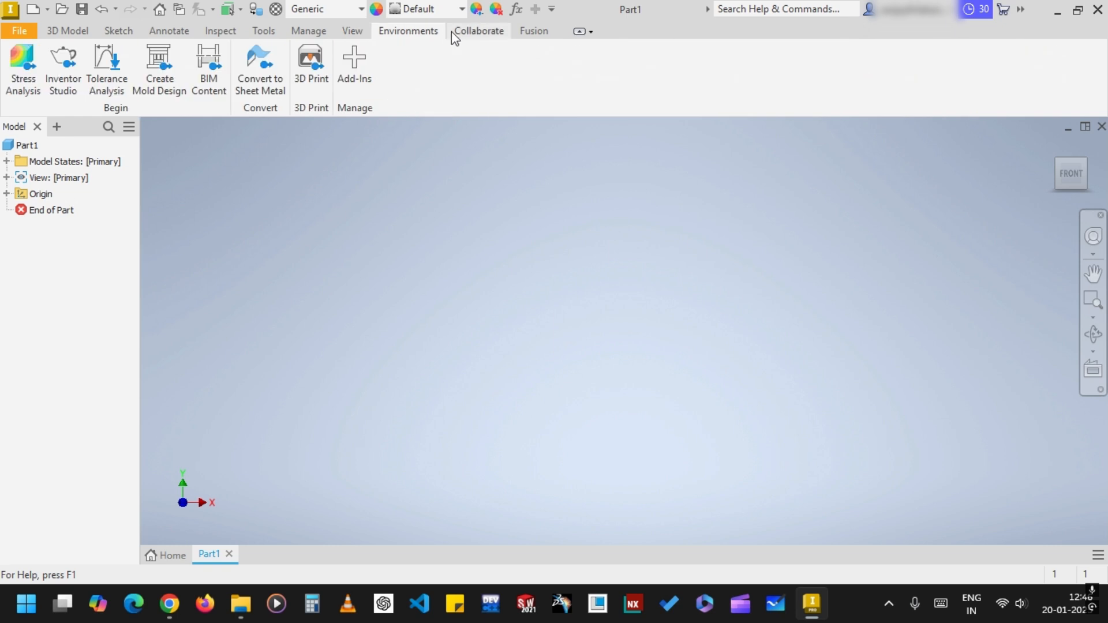
click(484, 33)
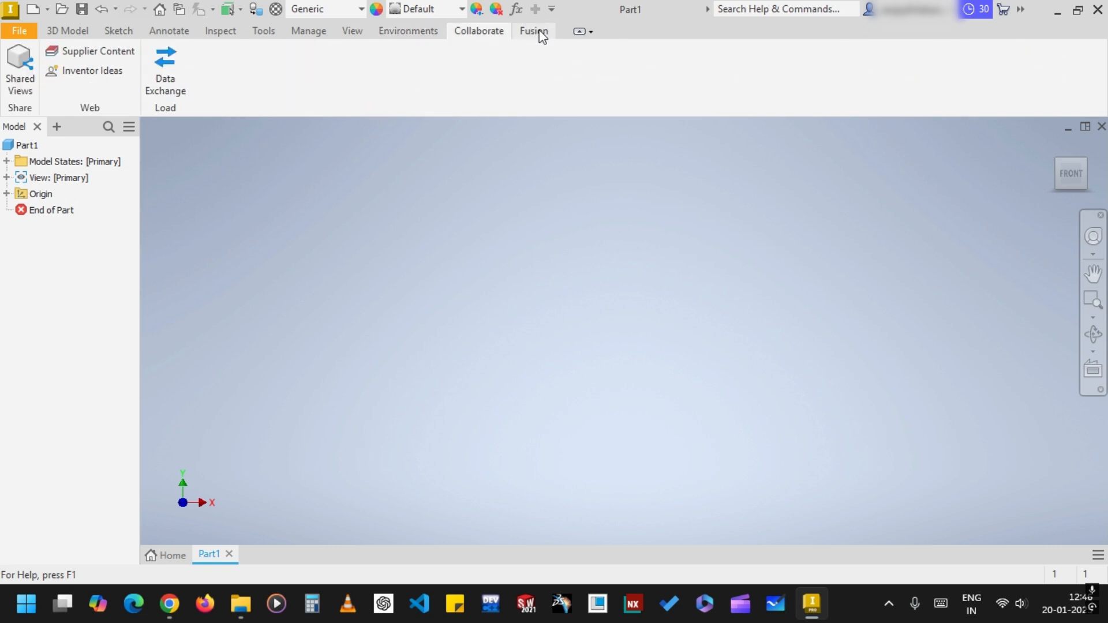
click(541, 33)
Set the part document's length unit to millimeter and apply the document settings
click(269, 34)
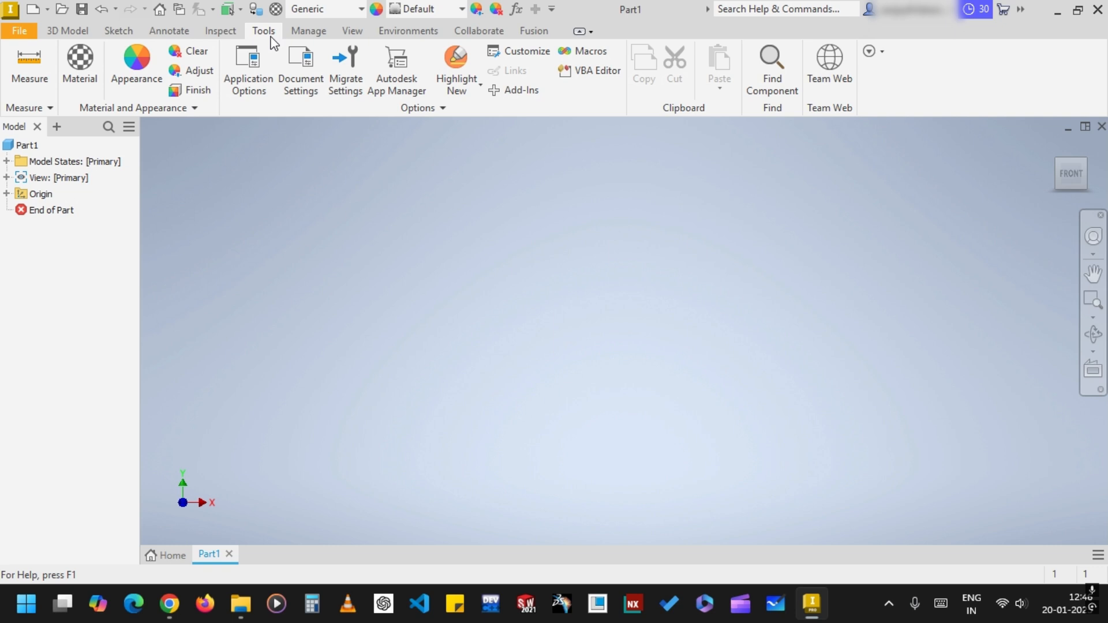
click(306, 98)
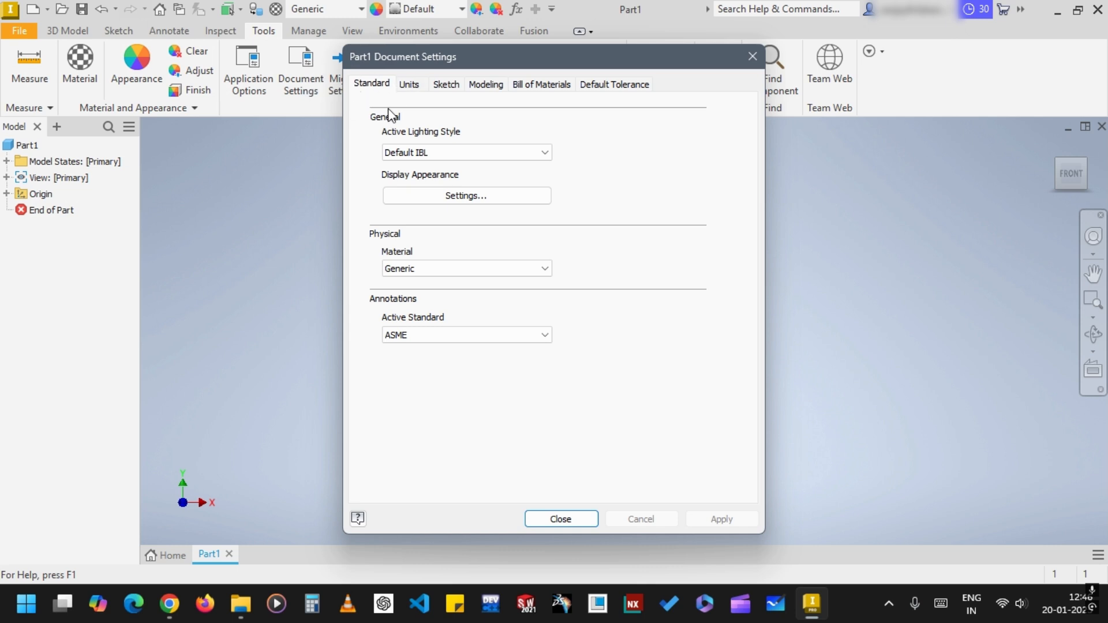
click(410, 86)
click(427, 142)
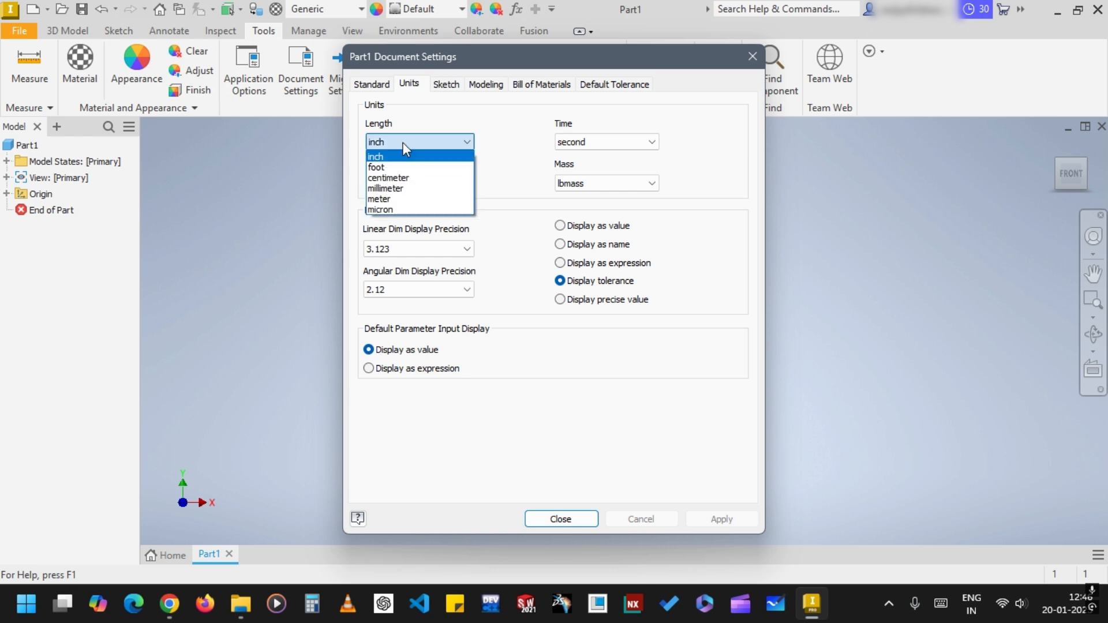
click(418, 189)
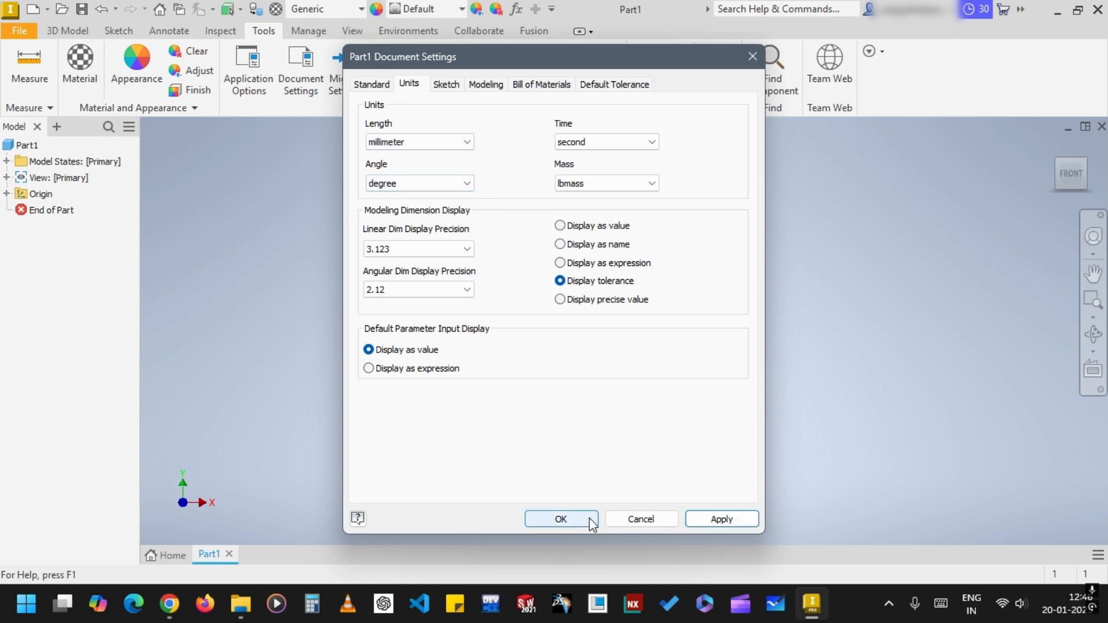
click(755, 520)
click(561, 518)
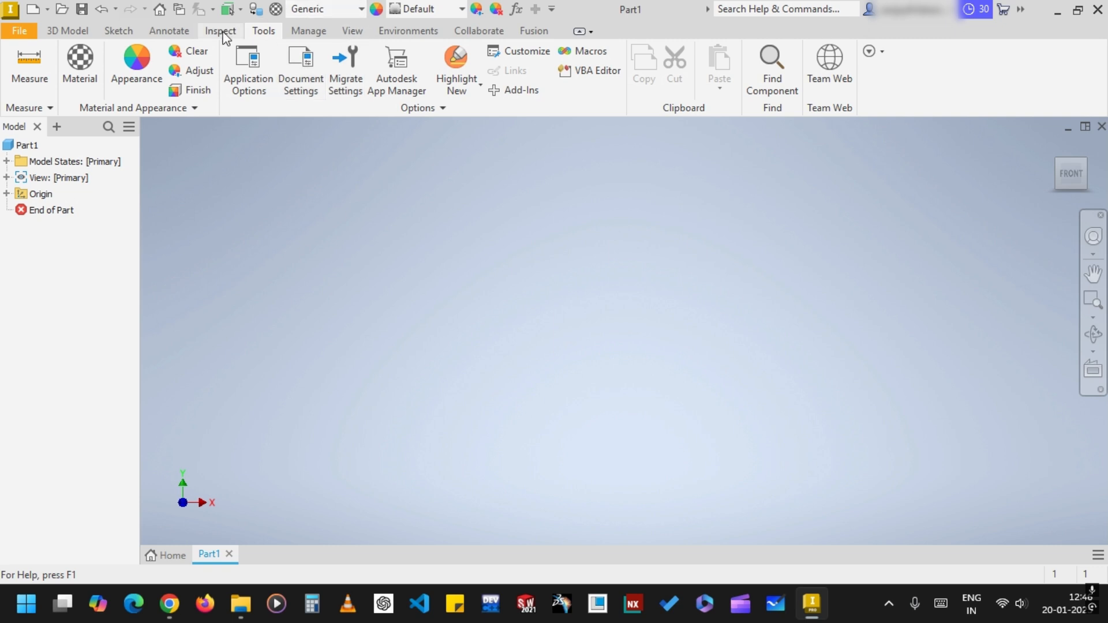
Start a 2D sketch on the XZ origin plane
click(84, 32)
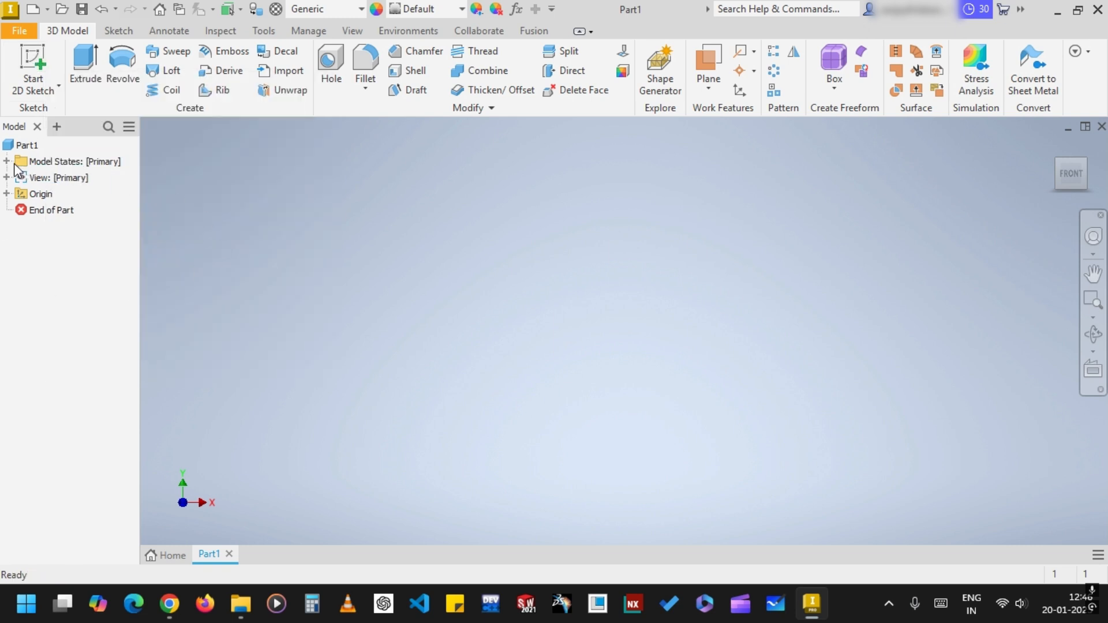
click(7, 194)
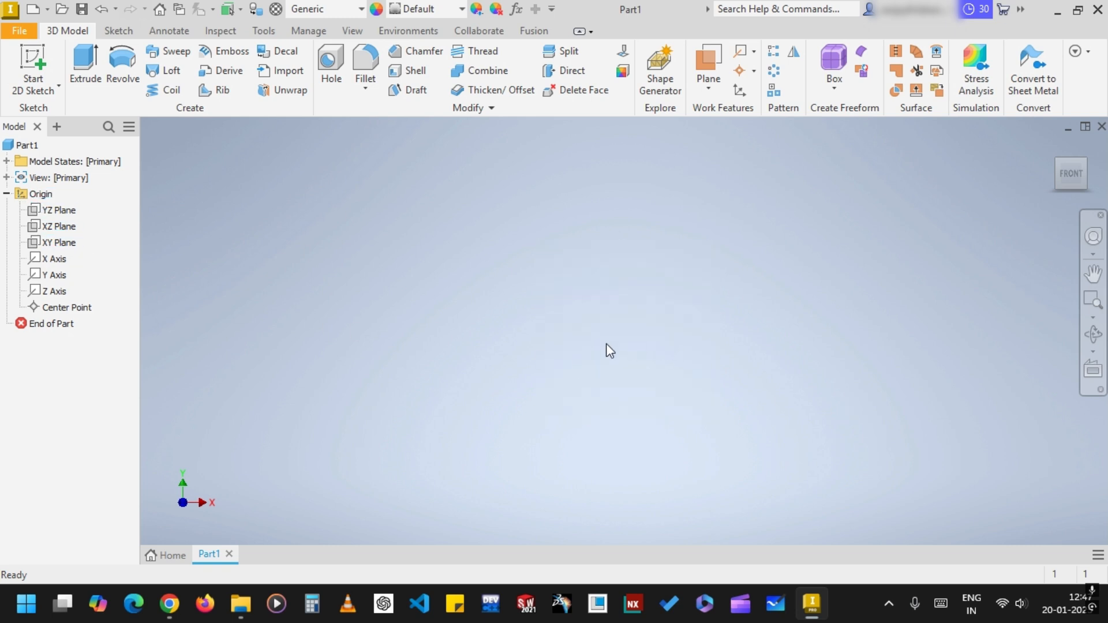
key(F2)
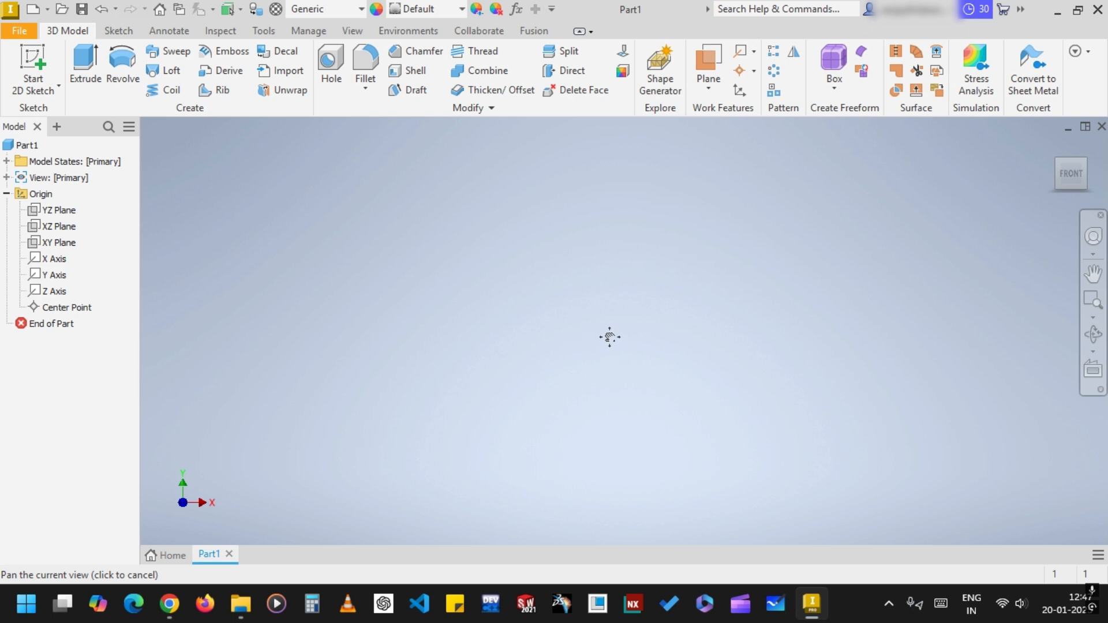
click(1057, 188)
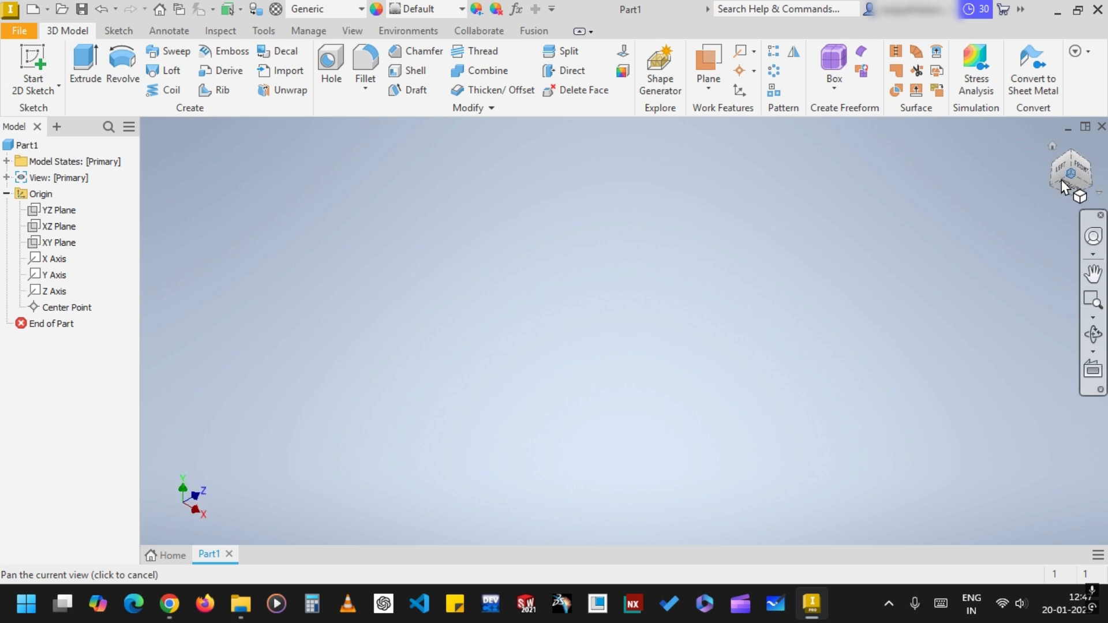
click(1070, 168)
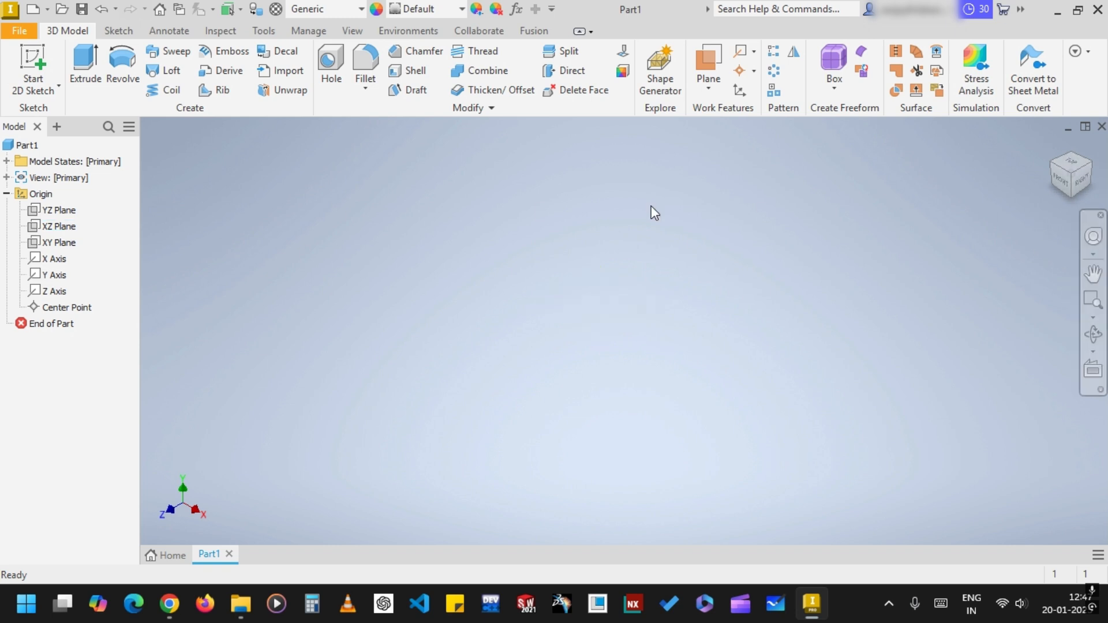
click(60, 226)
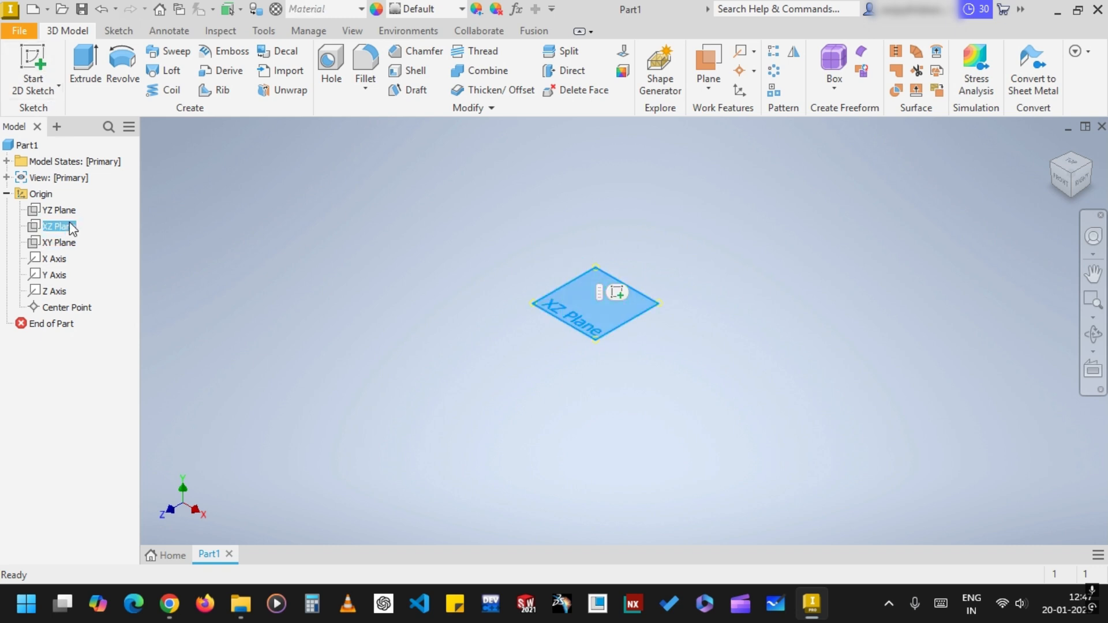
click(35, 61)
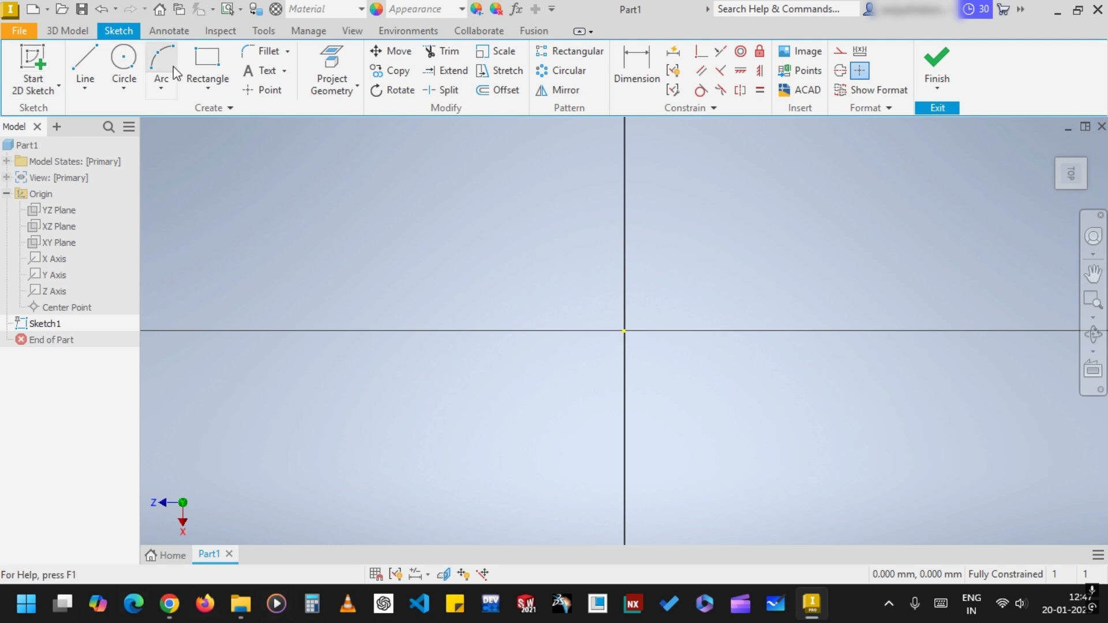
Sketch a two-point center rectangle of 40 by 40 mm centred on the origin and finish the sketch
click(207, 65)
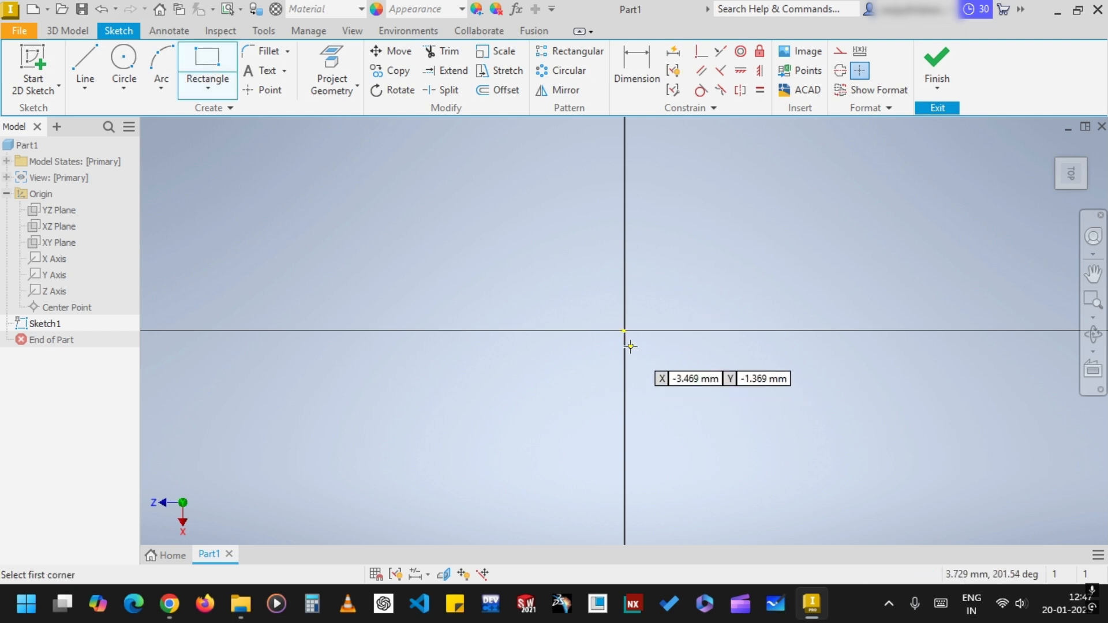
click(208, 91)
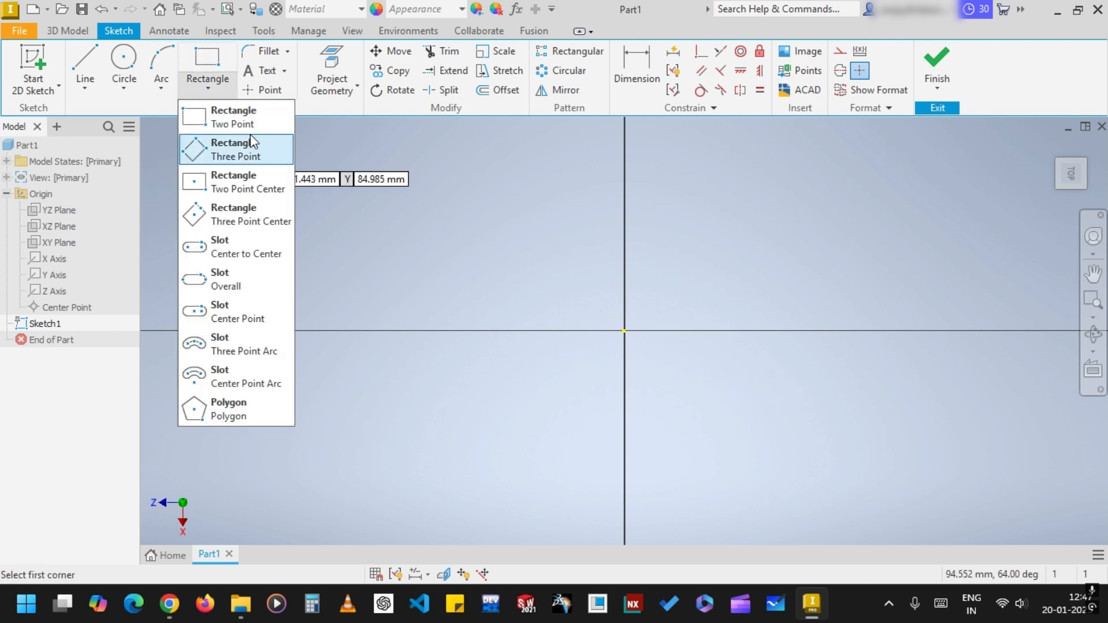
click(245, 182)
click(623, 331)
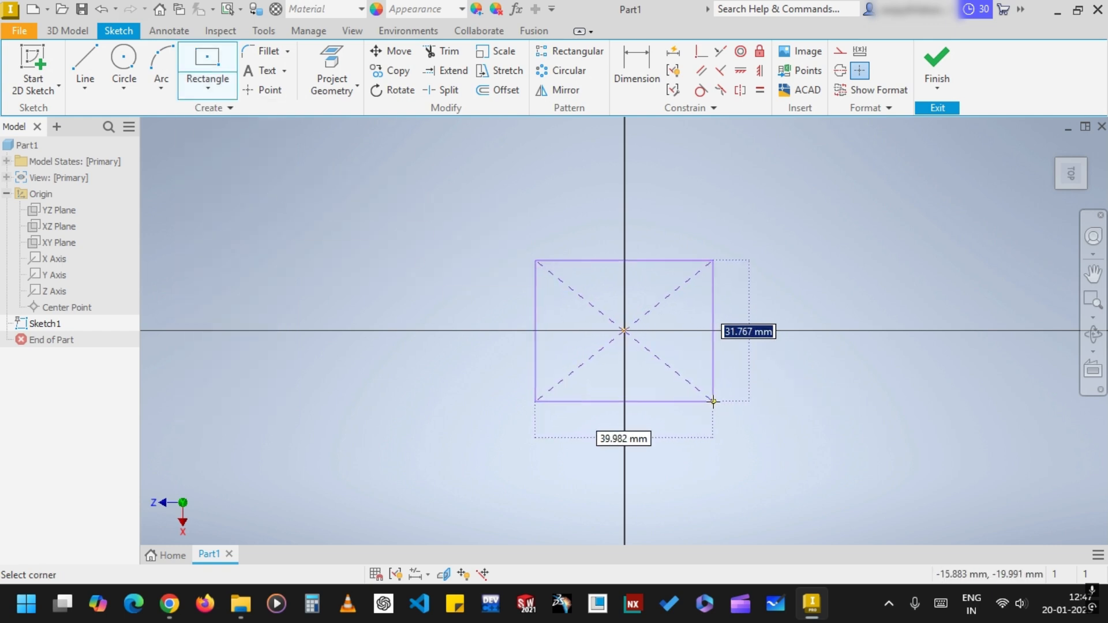
text(40)
key(Tab)
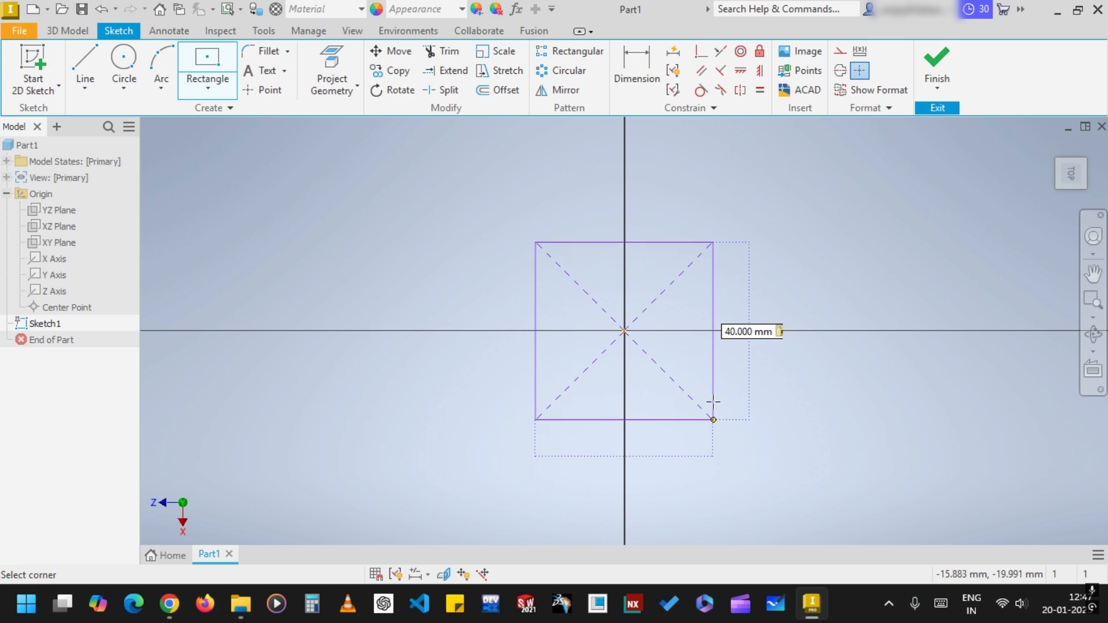
text(40)
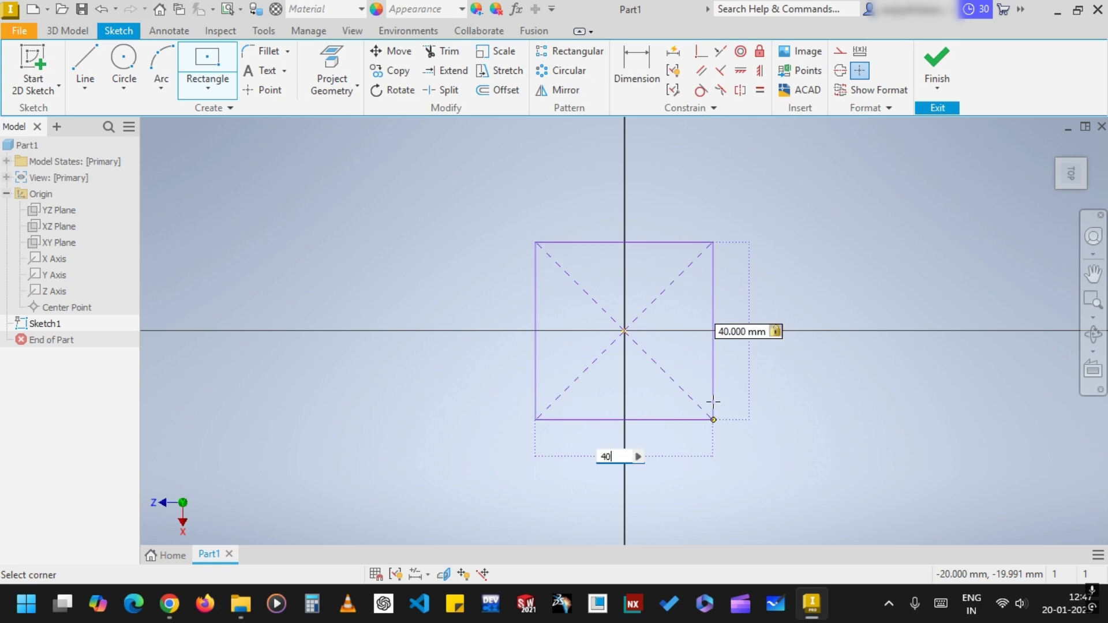
key(Return)
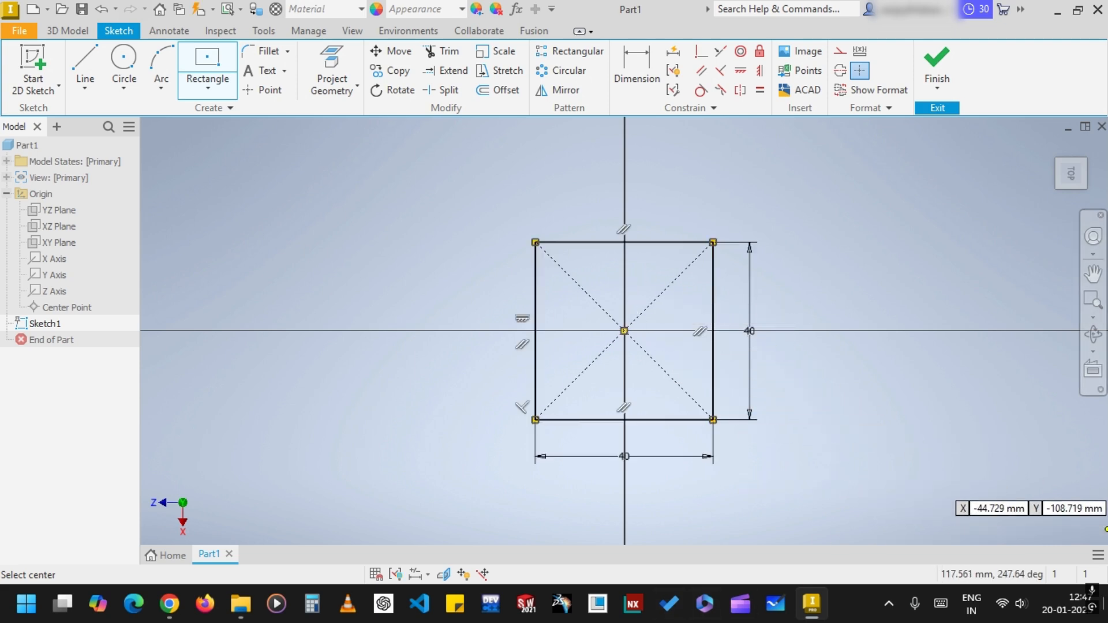
click(936, 64)
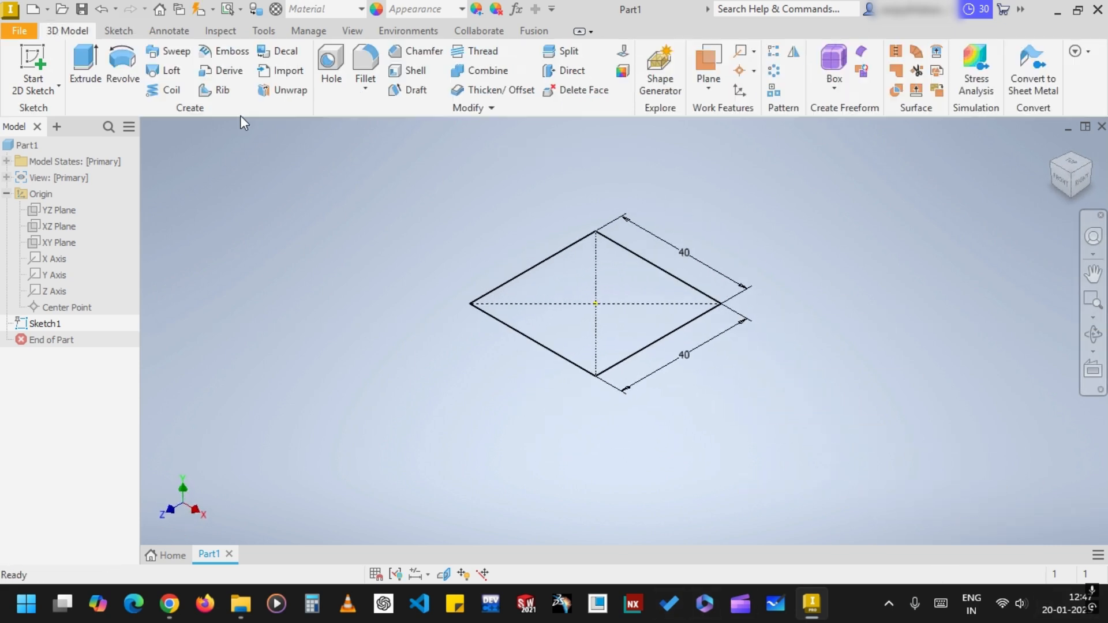
Extrude the square profile symmetrically with a total distance of 40 mm
click(93, 64)
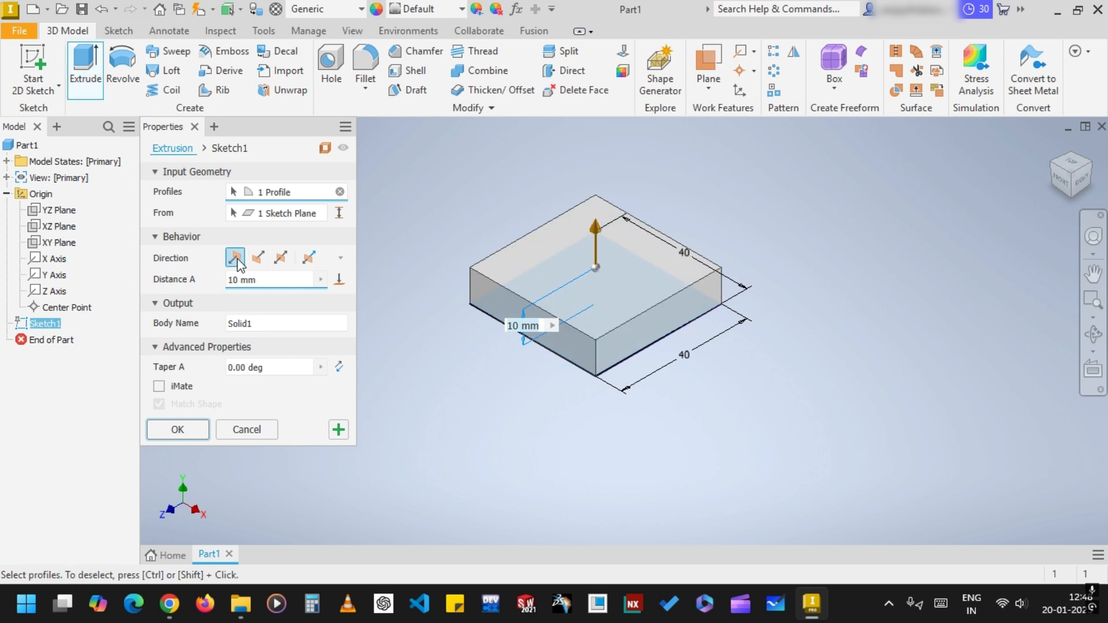
click(281, 258)
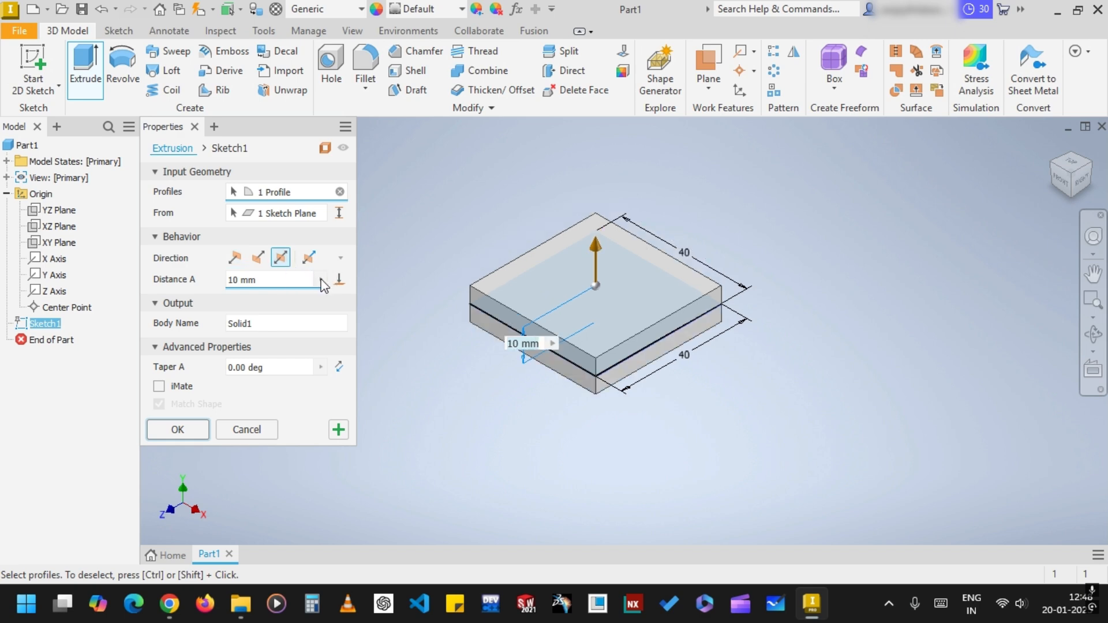
click(269, 281)
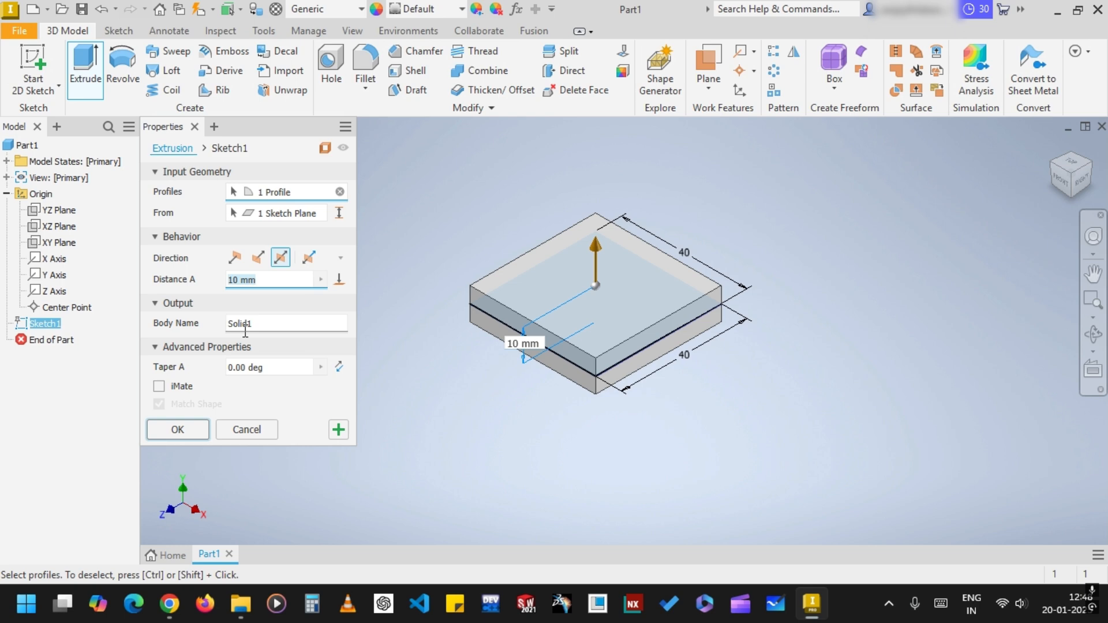
text(5)
key(BackSpace)
text(40)
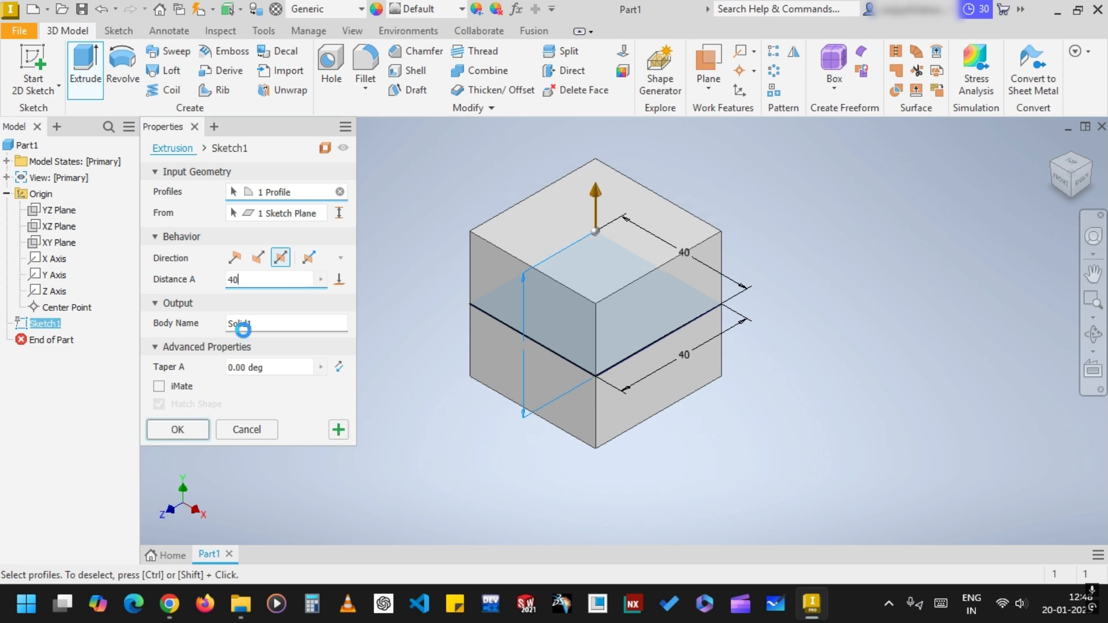
key(Return)
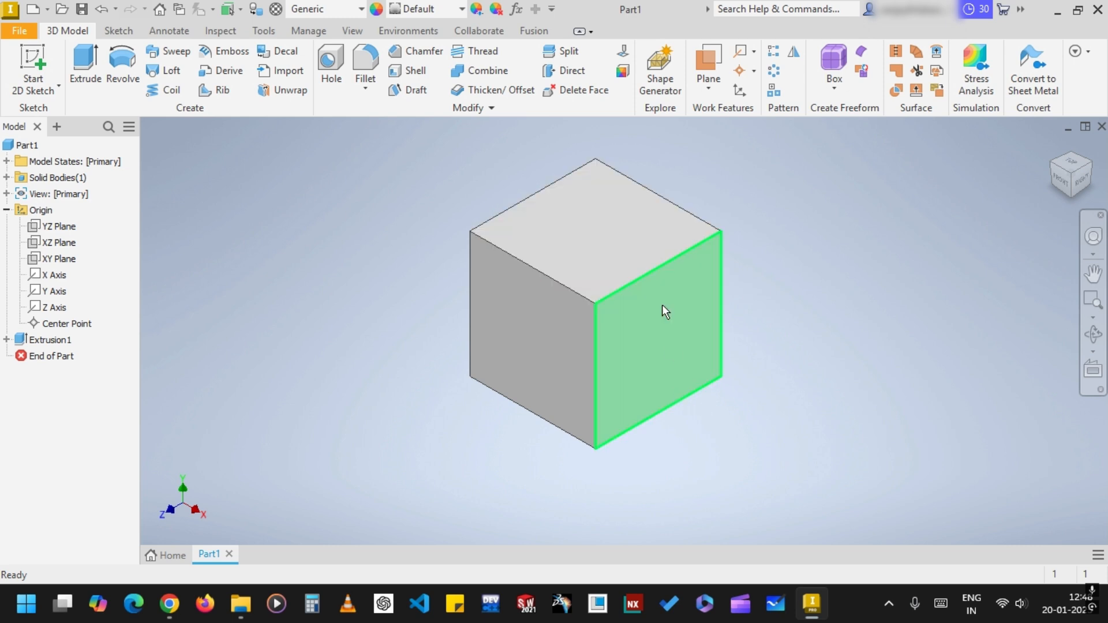
Sketch a 20 mm diameter circle centred on the origin on the cube's top face and finish the sketch
click(598, 212)
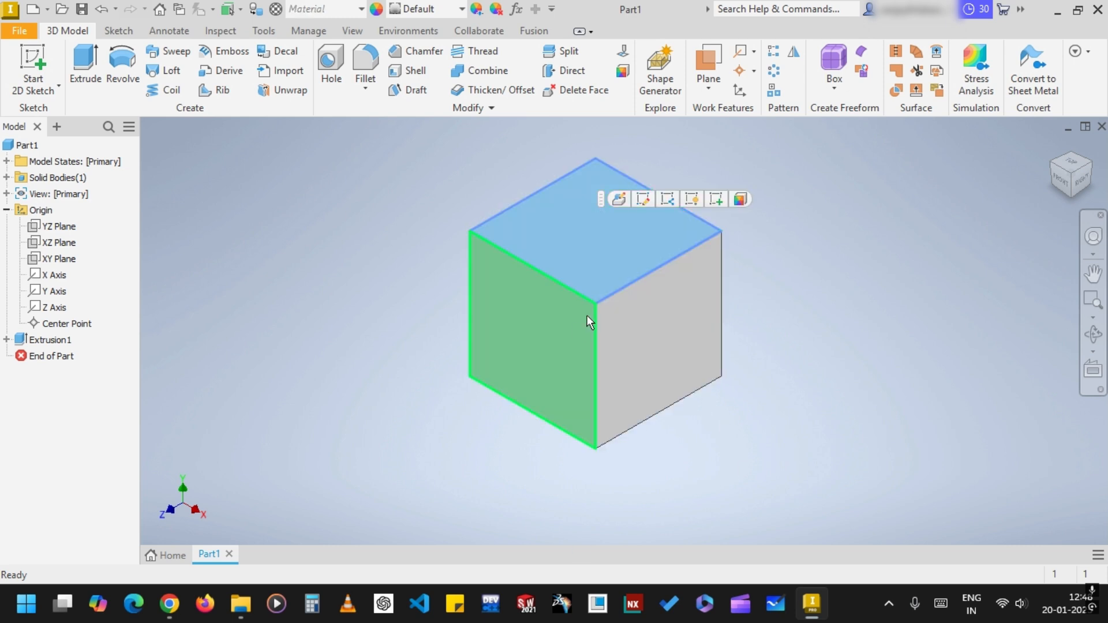
click(33, 66)
click(123, 62)
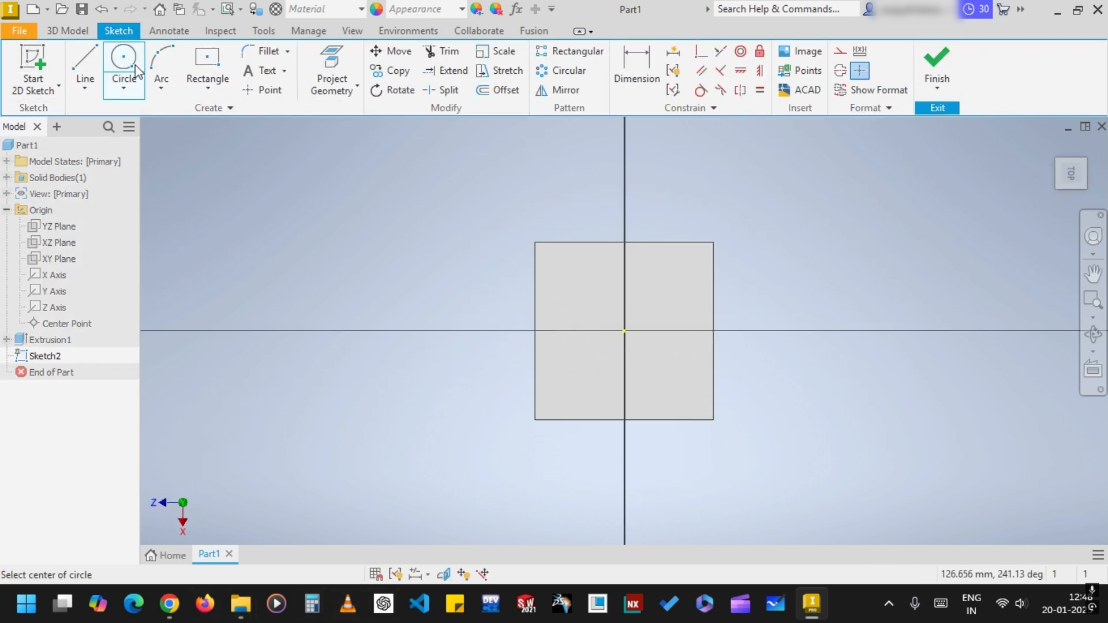
click(624, 331)
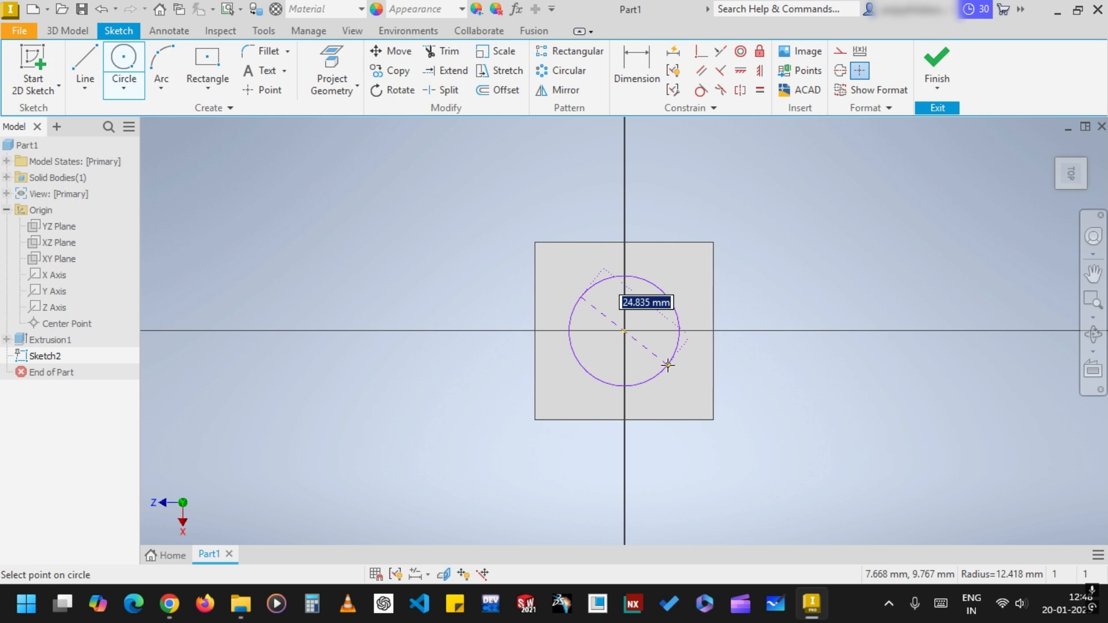
text(20)
key(Return)
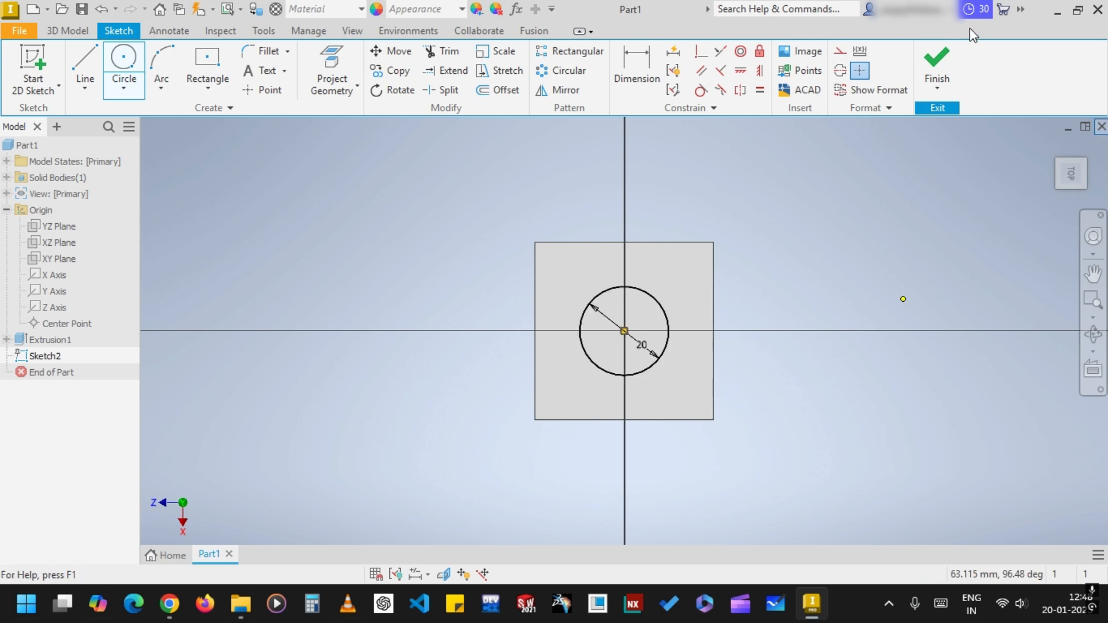
click(948, 53)
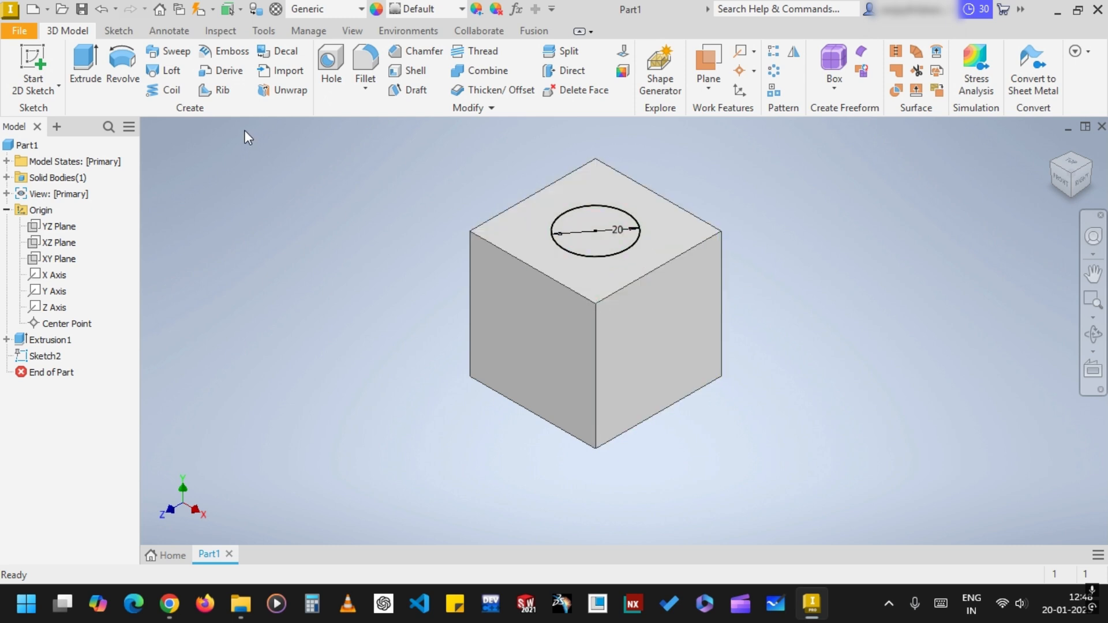
Cut the 20 mm circle profile through all of the cube with Extrude
click(81, 80)
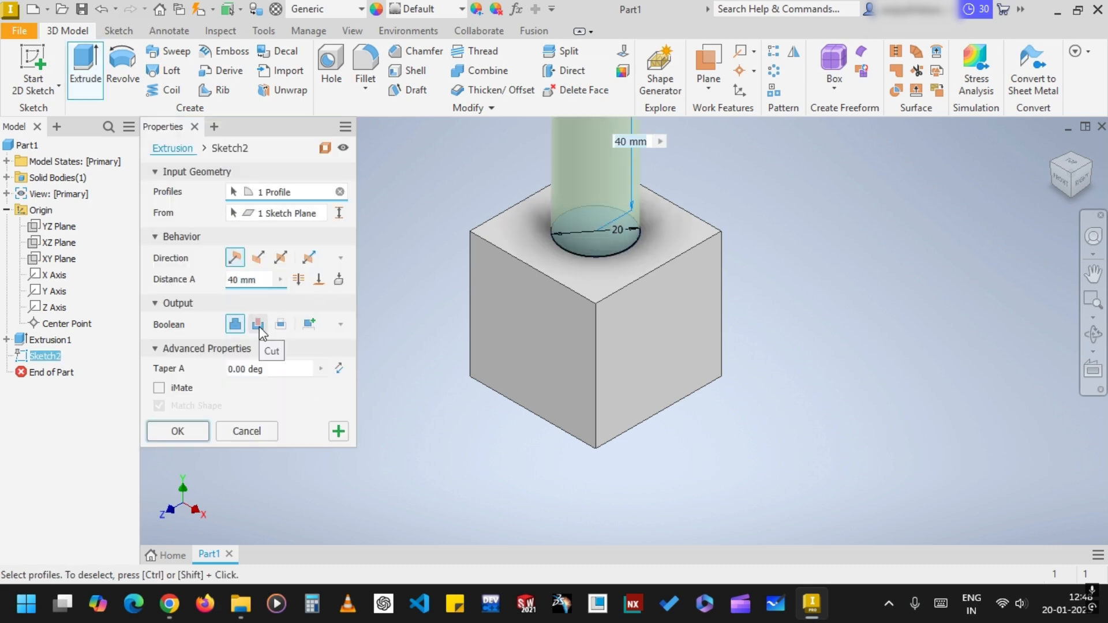
click(259, 329)
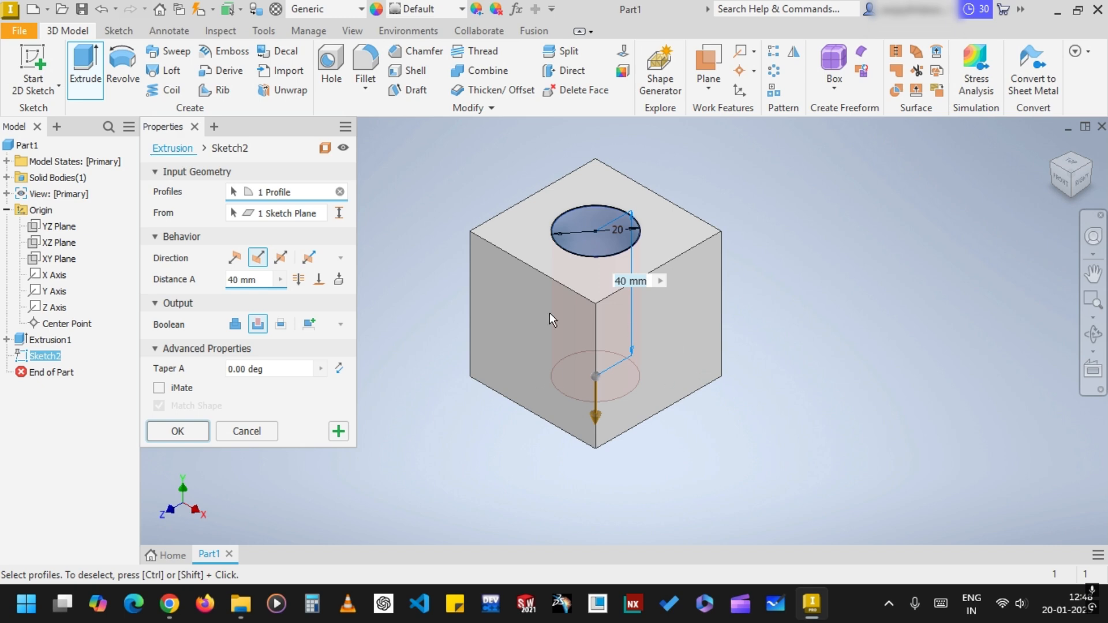
click(297, 279)
click(178, 433)
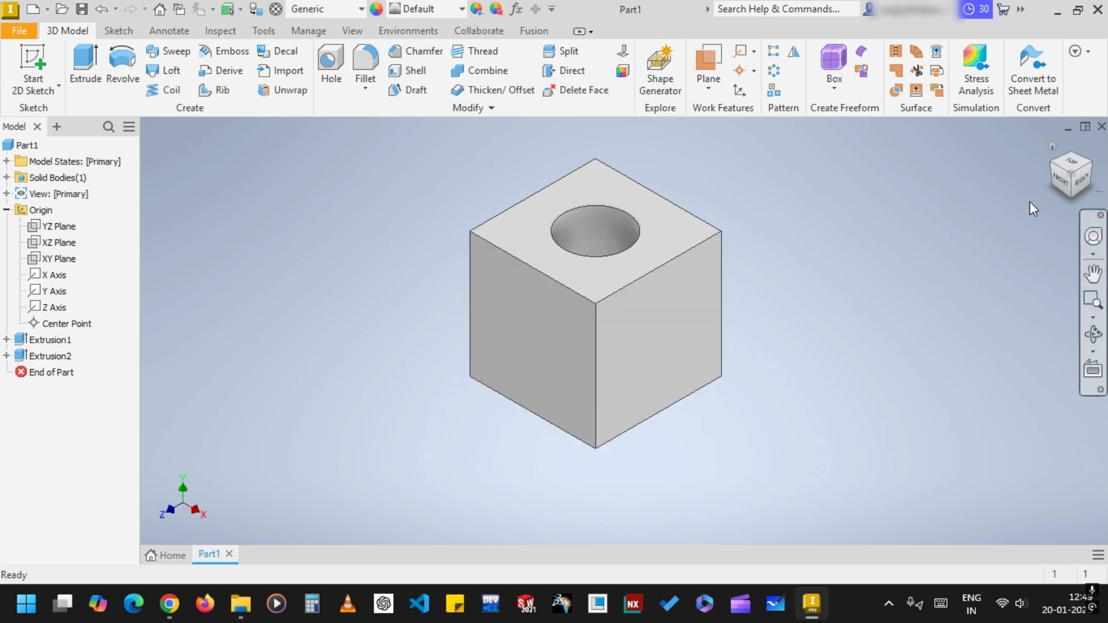
Examine the cube and its hole from several viewing angles
mouse_move(1065, 188)
mouse_down()
mouse_move(1066, 167)
mouse_move(1049, 180)
mouse_move(1060, 196)
mouse_move(1046, 180)
mouse_move(1060, 169)
mouse_move(1063, 201)
mouse_move(1061, 184)
mouse_up()
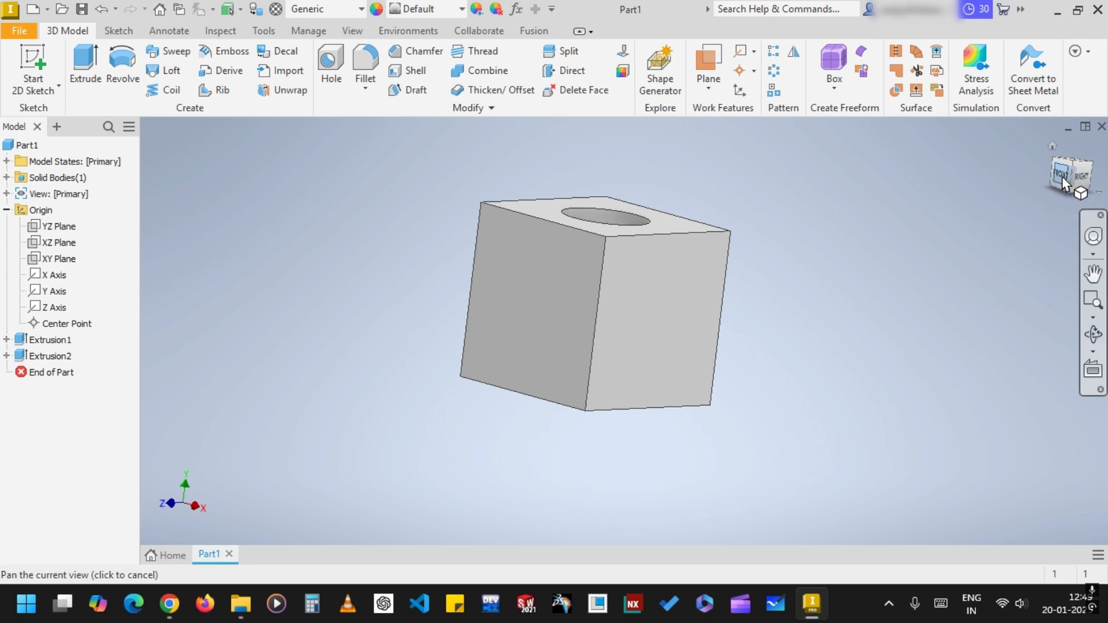
mouse_move(1065, 183)
mouse_down()
mouse_move(1060, 209)
mouse_move(1041, 185)
mouse_move(1027, 213)
mouse_move(1016, 173)
mouse_move(1029, 191)
mouse_move(1060, 177)
mouse_up()
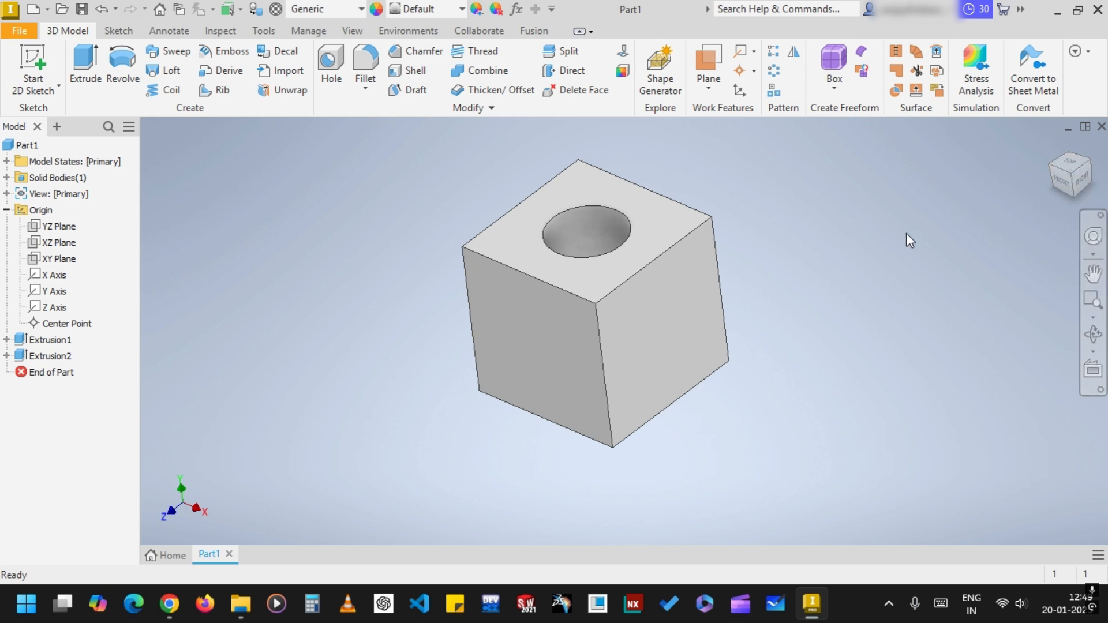
shift+middle_drag(862, 256, 821, 274)
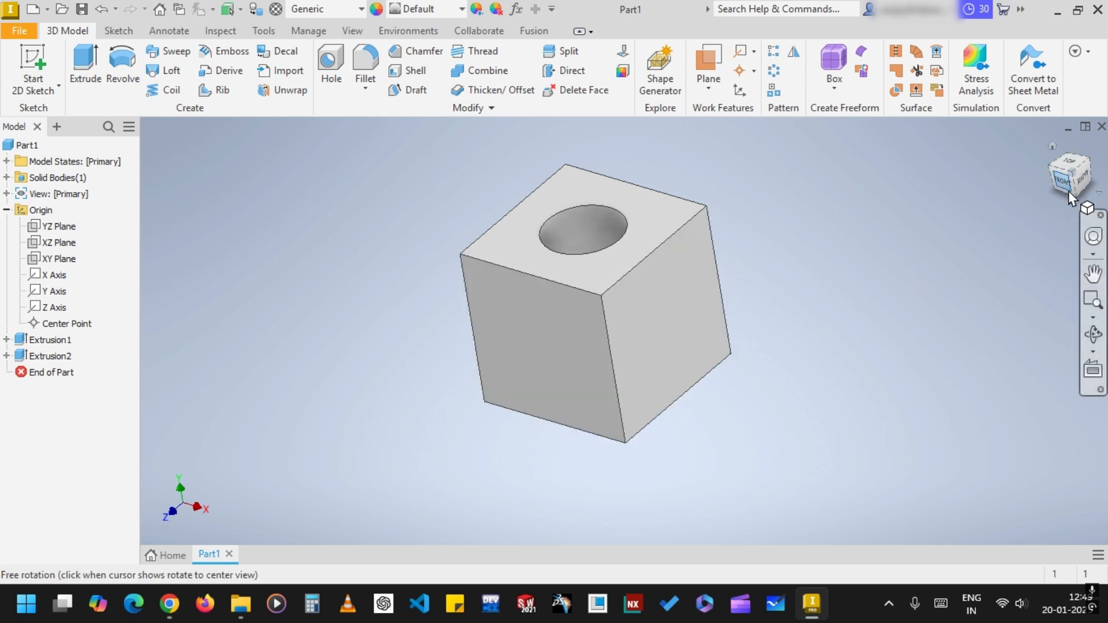
mouse_move(1056, 188)
mouse_down()
mouse_move(1082, 182)
mouse_move(1081, 209)
mouse_move(1079, 192)
mouse_move(1054, 200)
mouse_up()
drag(831, 266, 831, 261)
middle_drag(723, 169, 676, 198)
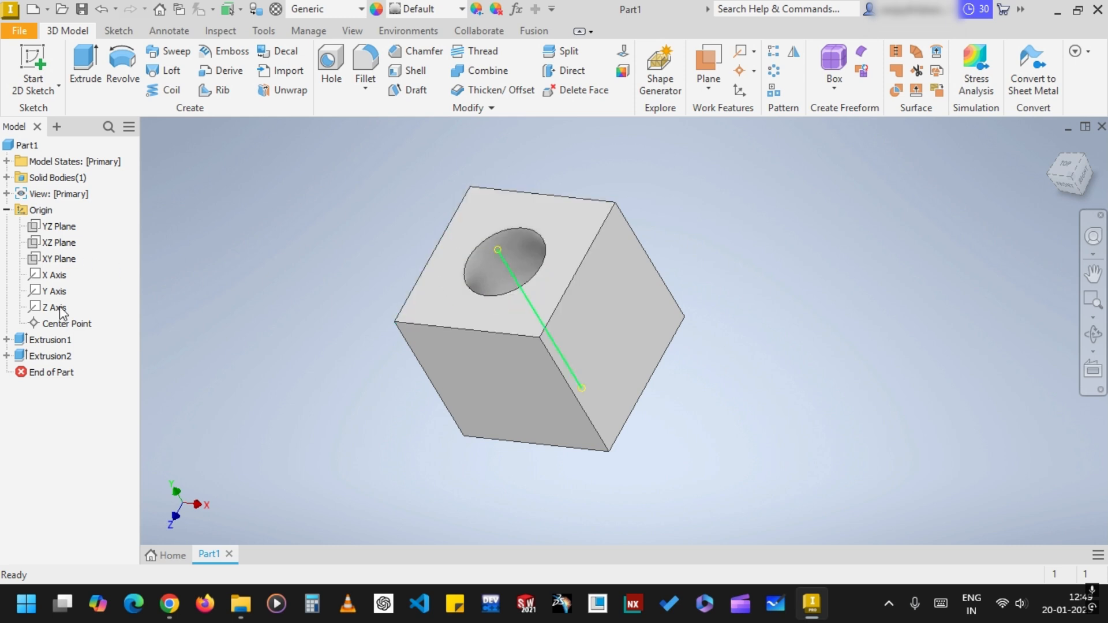
Delete the hole's cut extrusion and the cube's extrusion together with their sketches
click(48, 357)
right_click(49, 357)
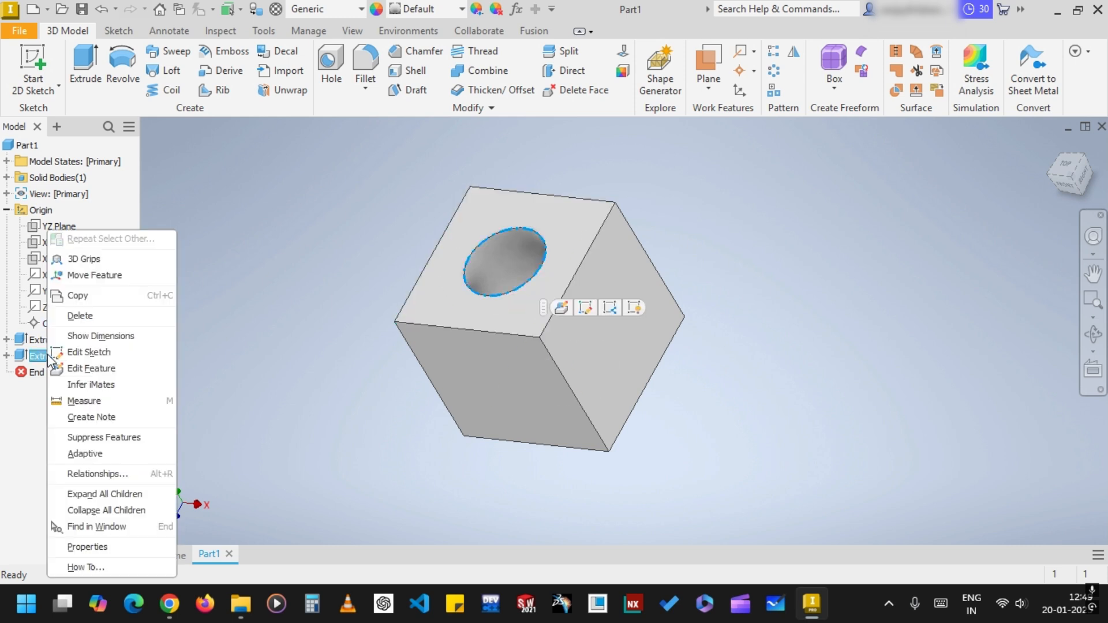
click(73, 316)
click(326, 297)
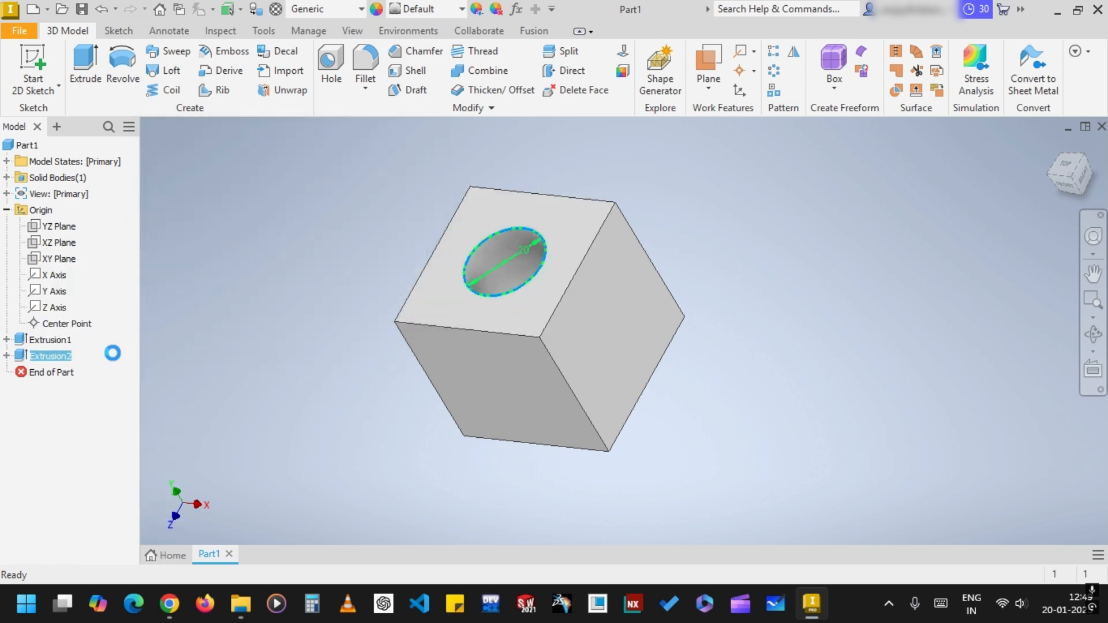
right_click(48, 340)
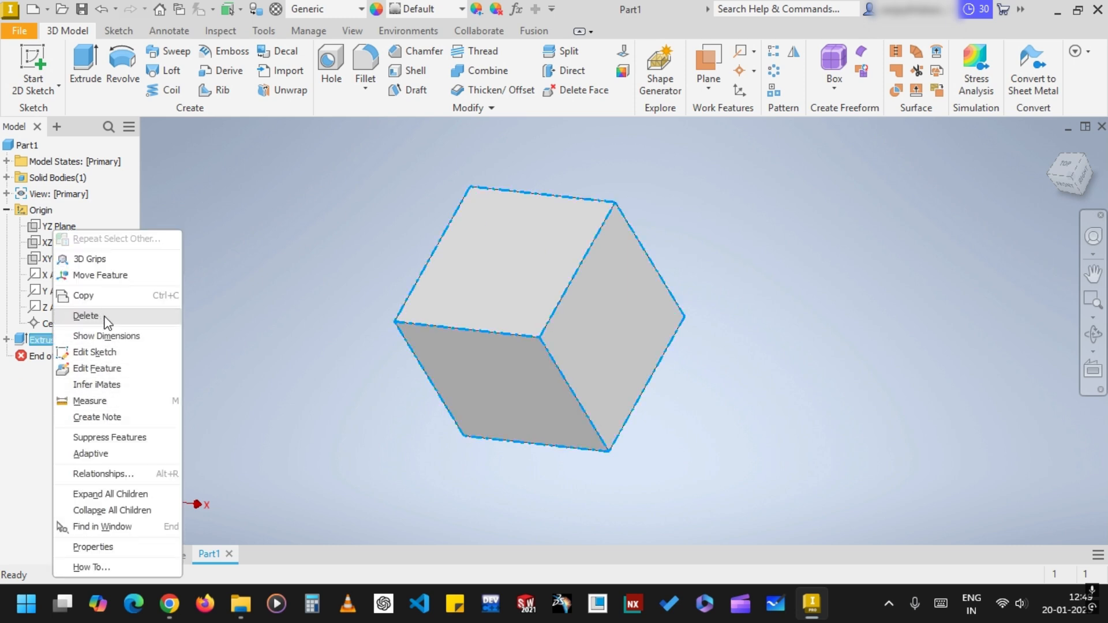
click(86, 316)
click(330, 296)
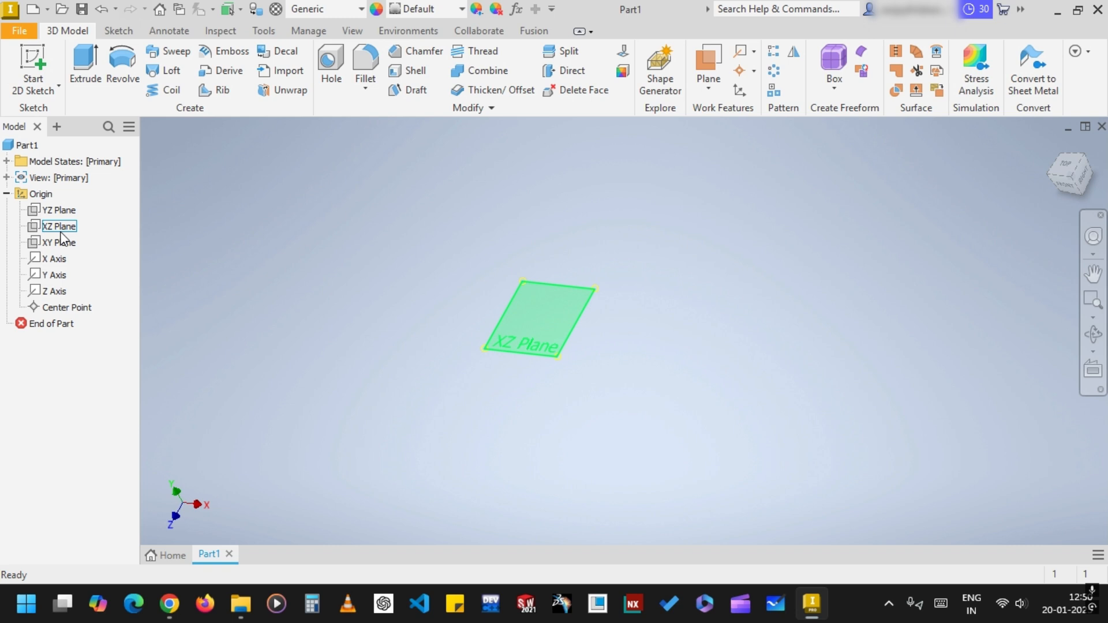
Sketch a vertical line about 70 mm long through the origin on the XZ plane and finish the sketch
click(60, 229)
click(38, 55)
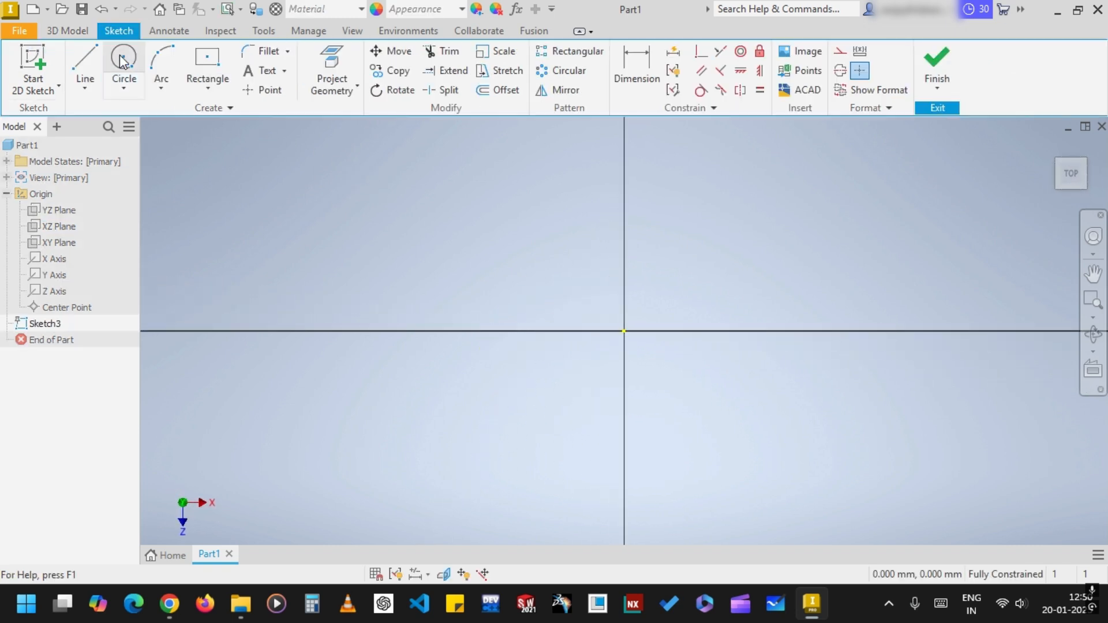
click(87, 50)
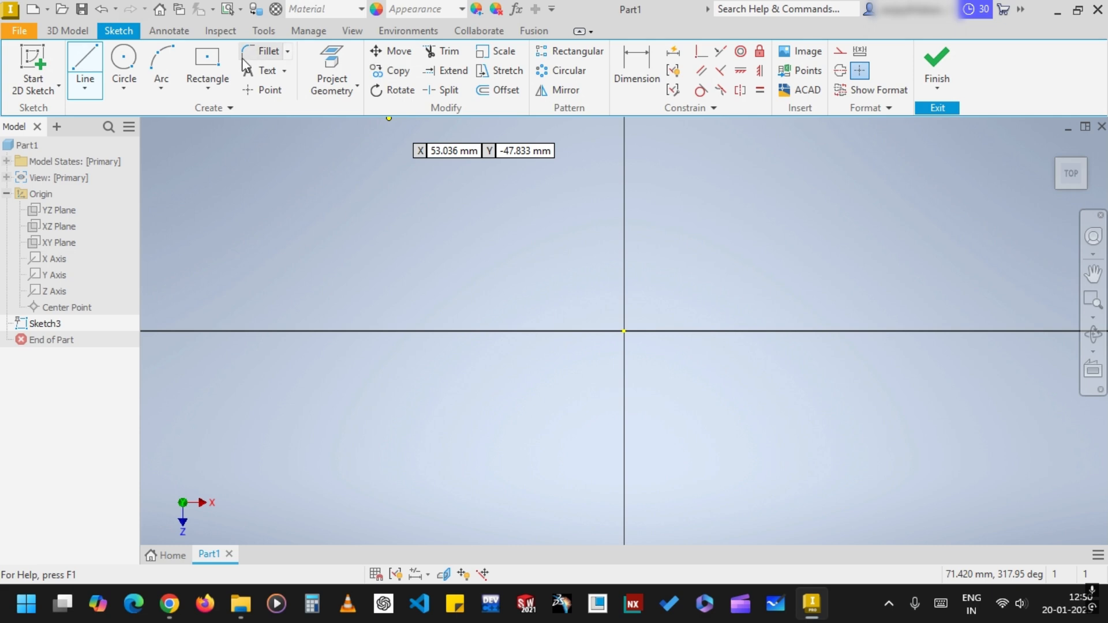
click(623, 162)
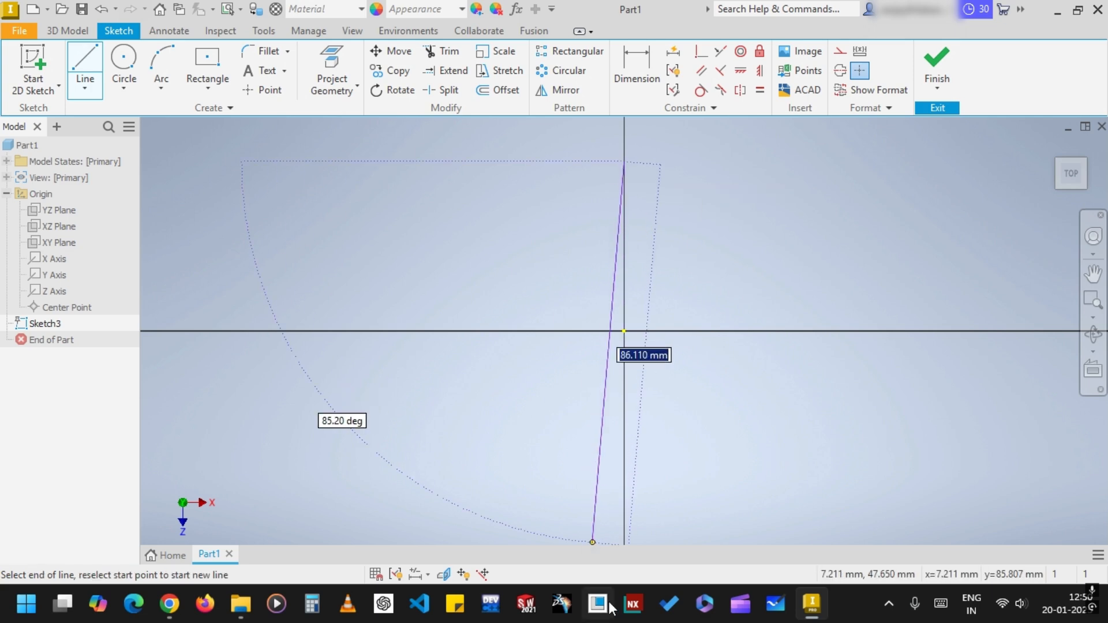
click(624, 471)
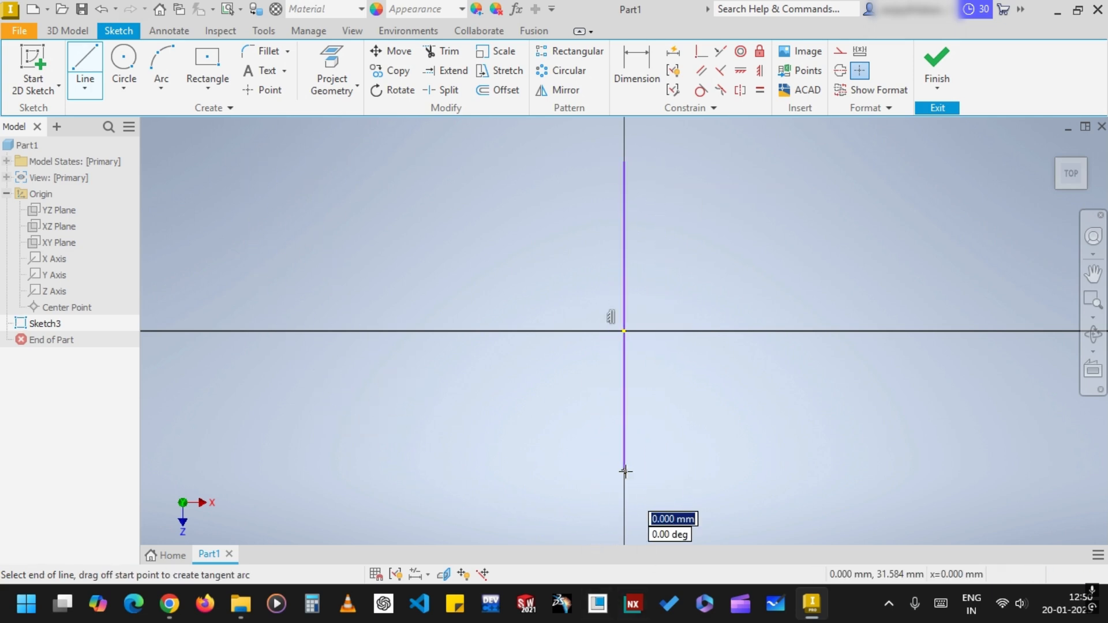
click(948, 59)
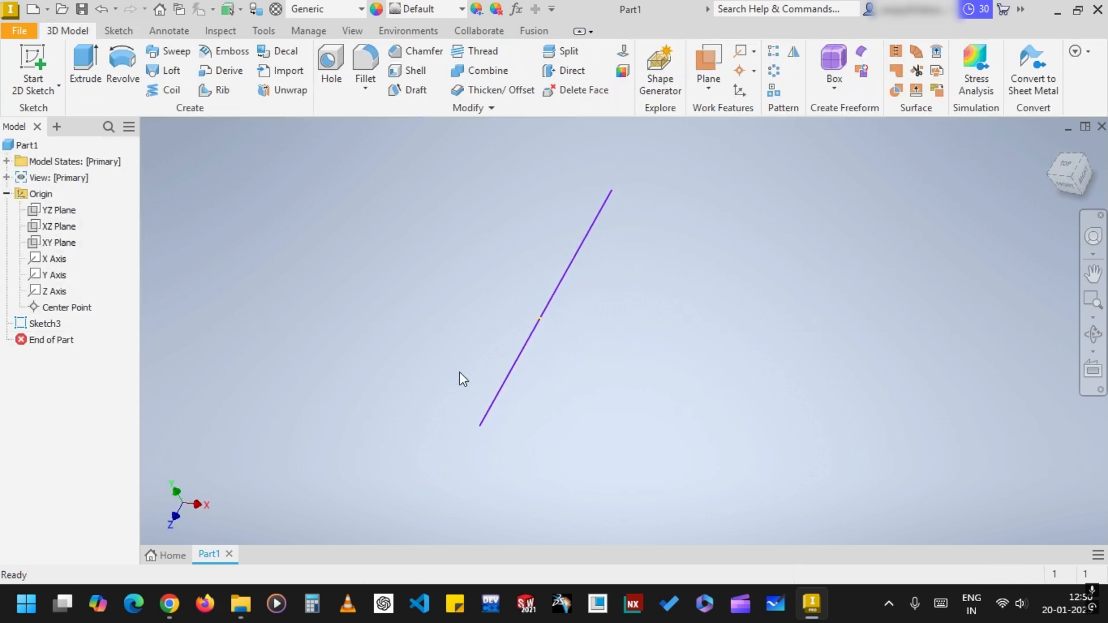
Sketch a small circle above the origin on the XY plane and finish the sketch
click(62, 243)
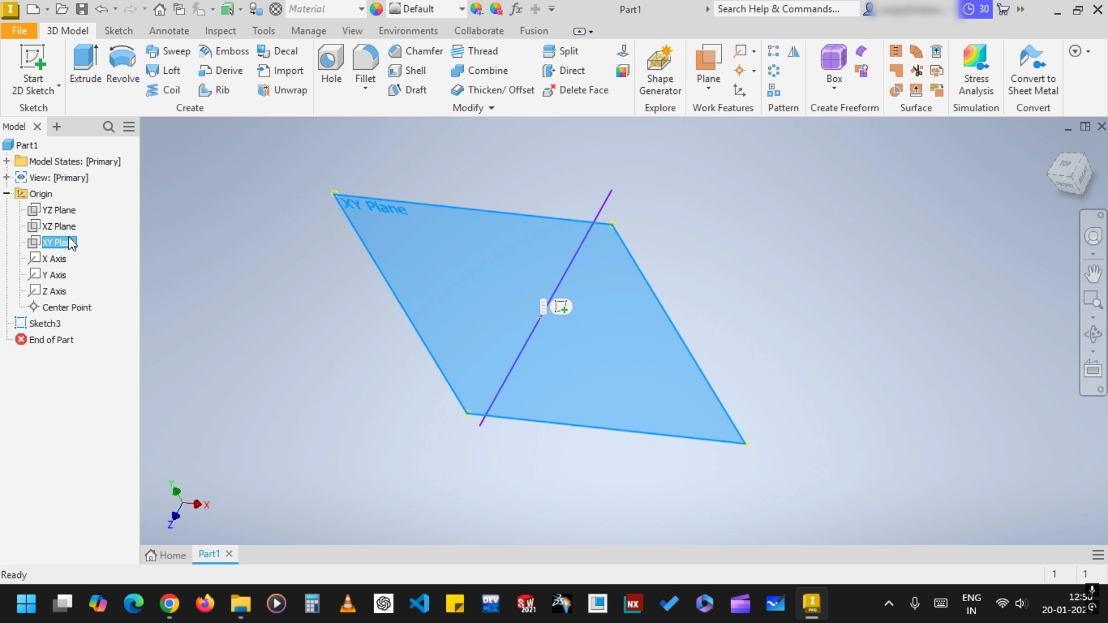
click(33, 61)
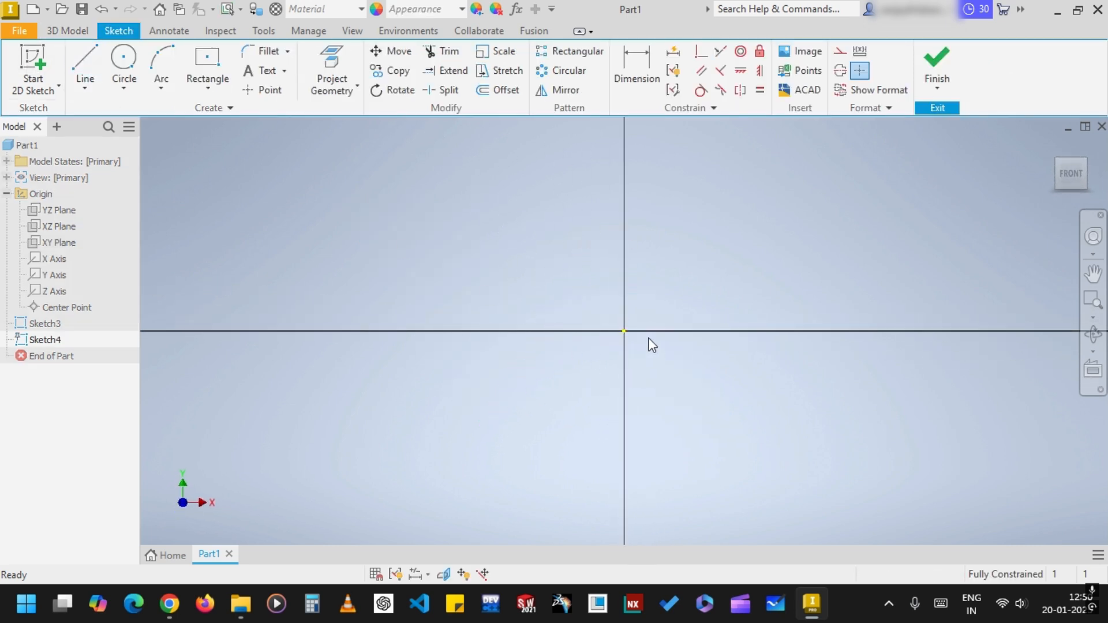
click(122, 61)
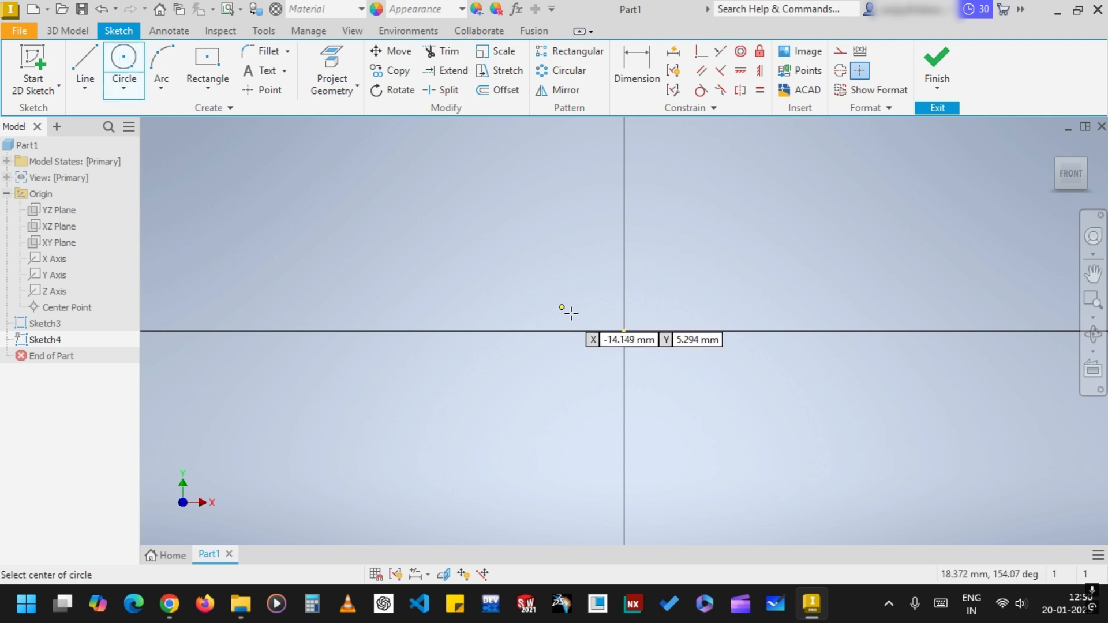
click(606, 232)
click(644, 252)
click(936, 64)
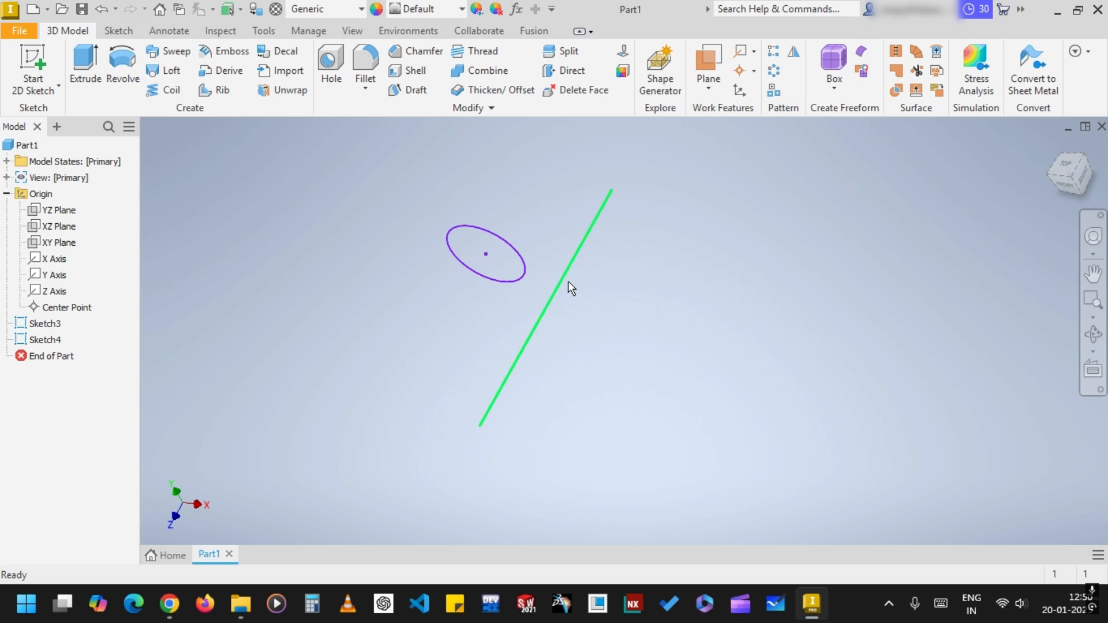
Cancel an attempted revolve of the circle profile and delete the circle's sketch
click(137, 65)
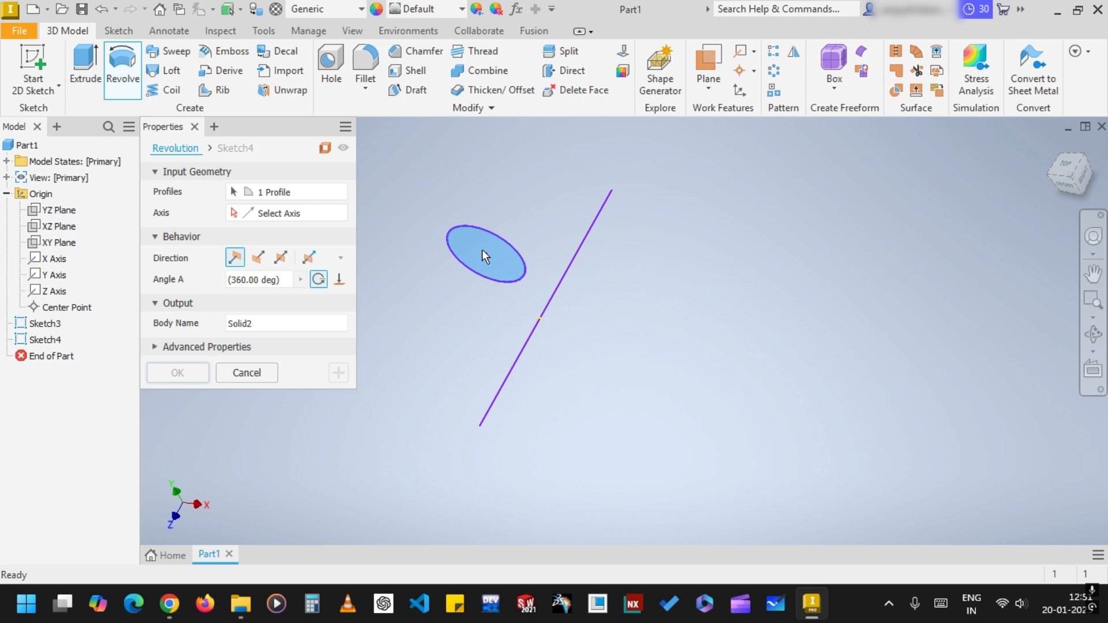
click(247, 373)
drag(356, 160, 773, 488)
right_click(41, 339)
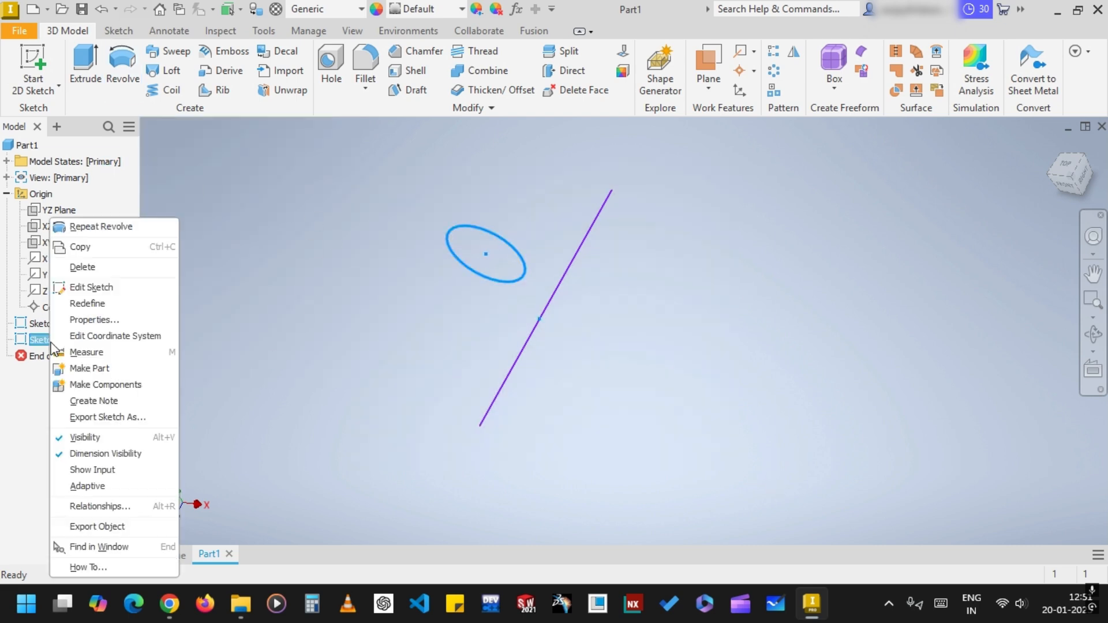
click(95, 267)
click(545, 313)
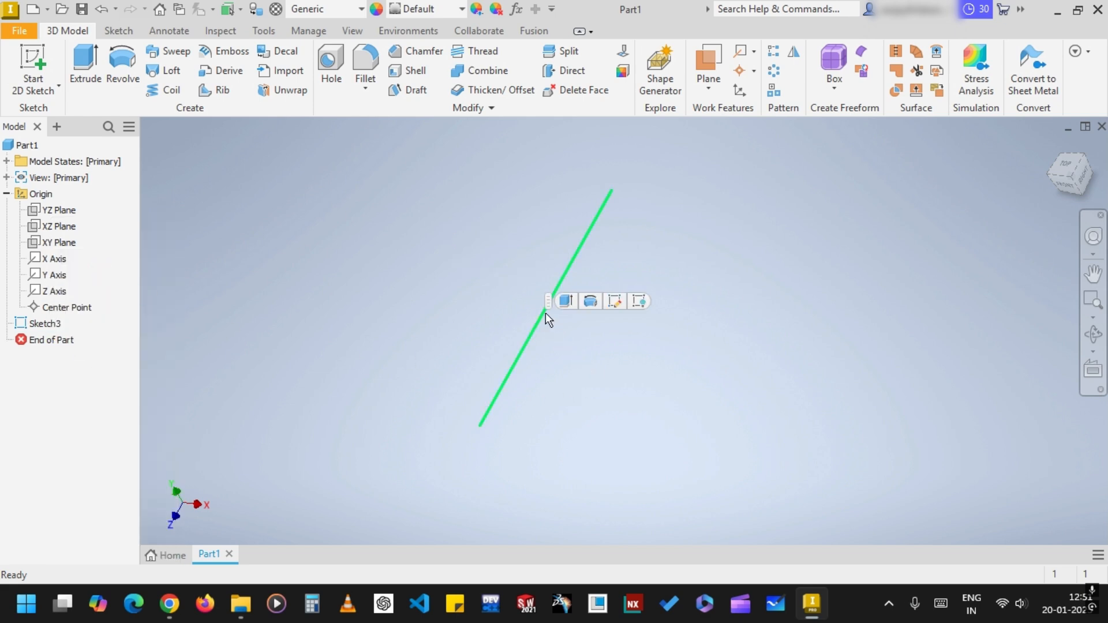
click(589, 303)
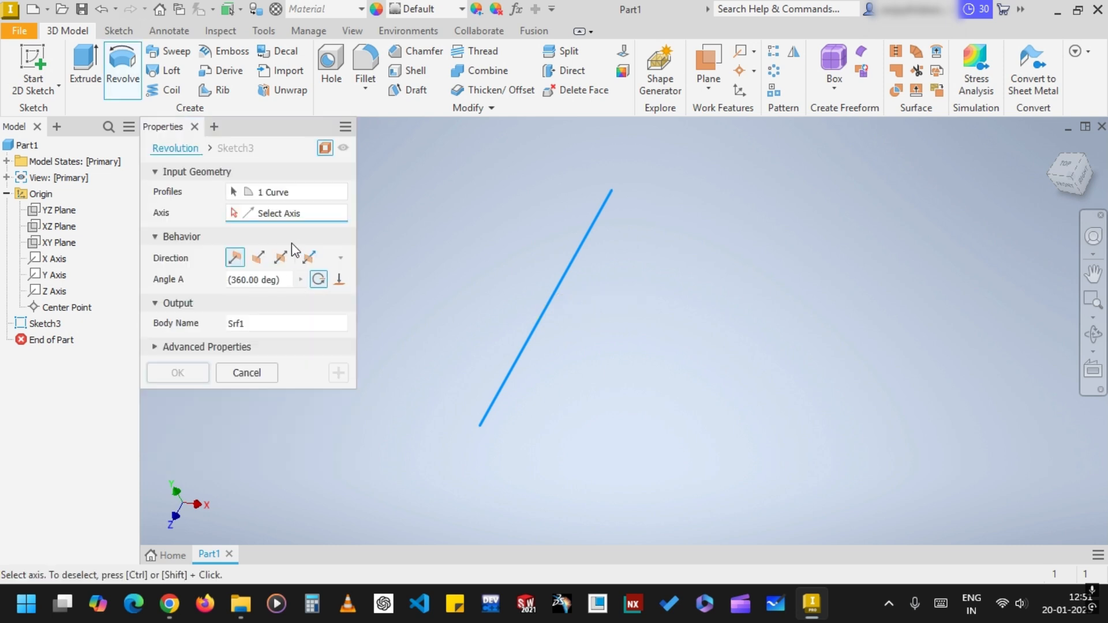
click(563, 279)
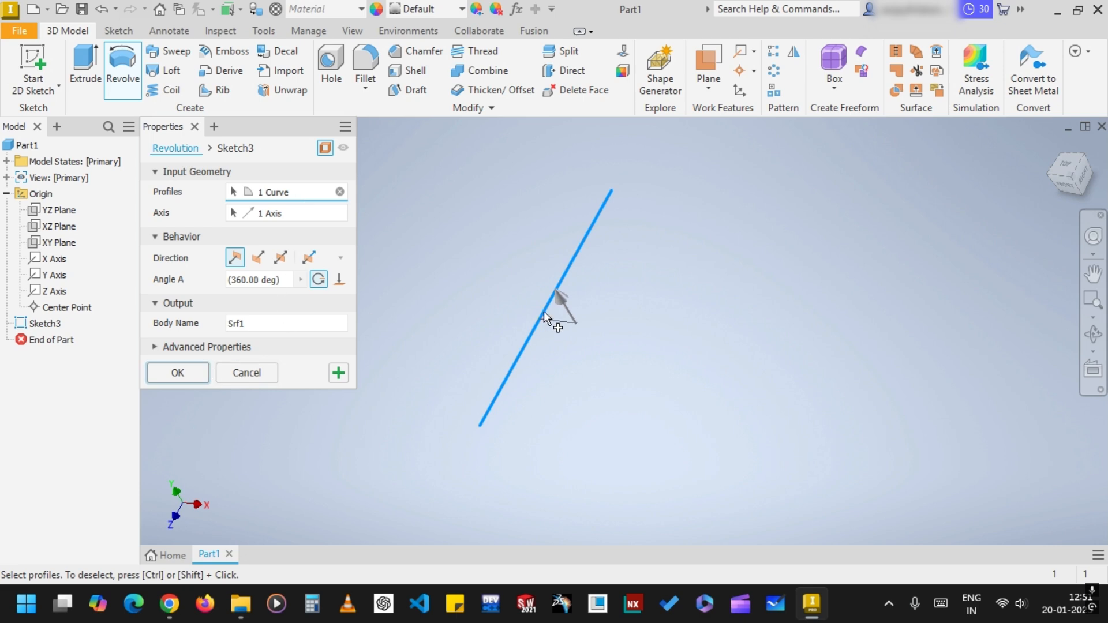
click(242, 374)
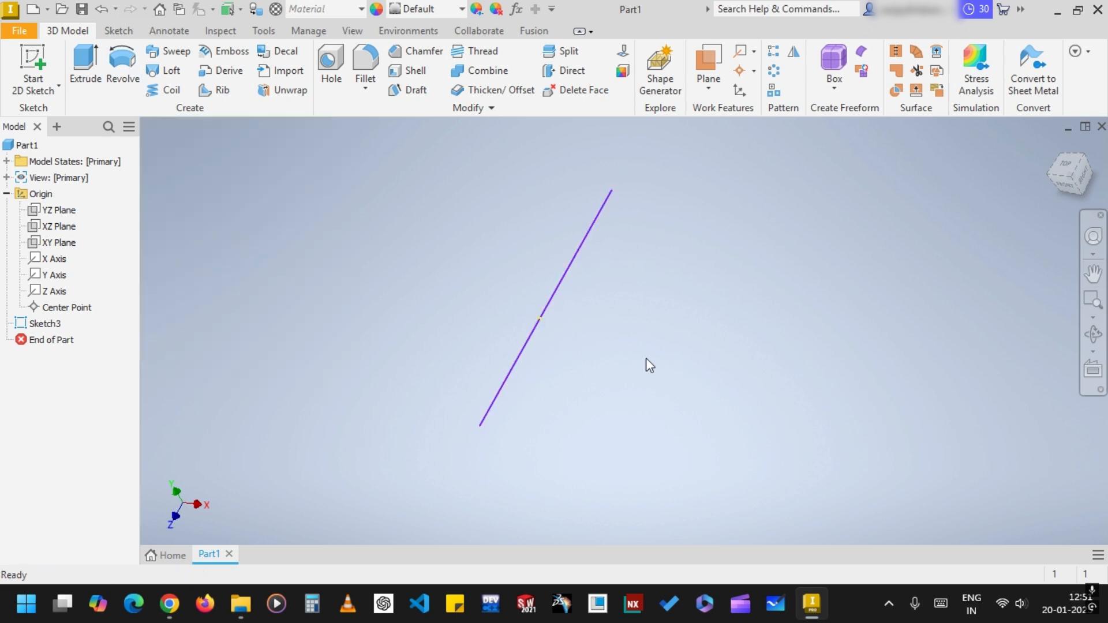
Sketch a 20 mm diameter circle on the XZ plane, centred on the horizontal axis about 33 mm left of the origin, and finish the sketch
click(66, 225)
click(33, 63)
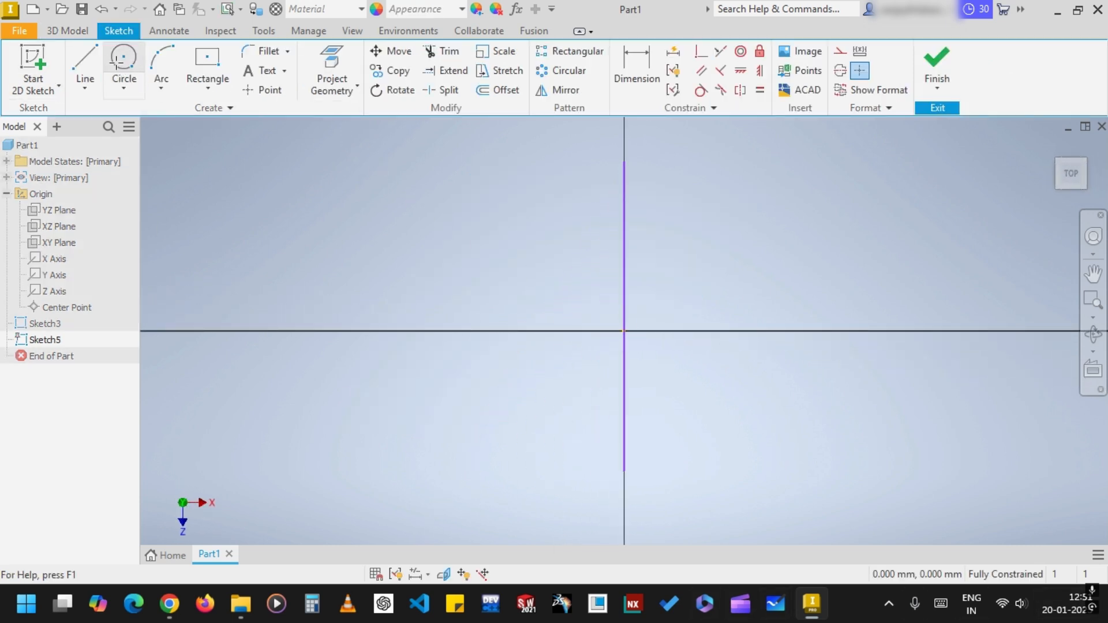
click(121, 61)
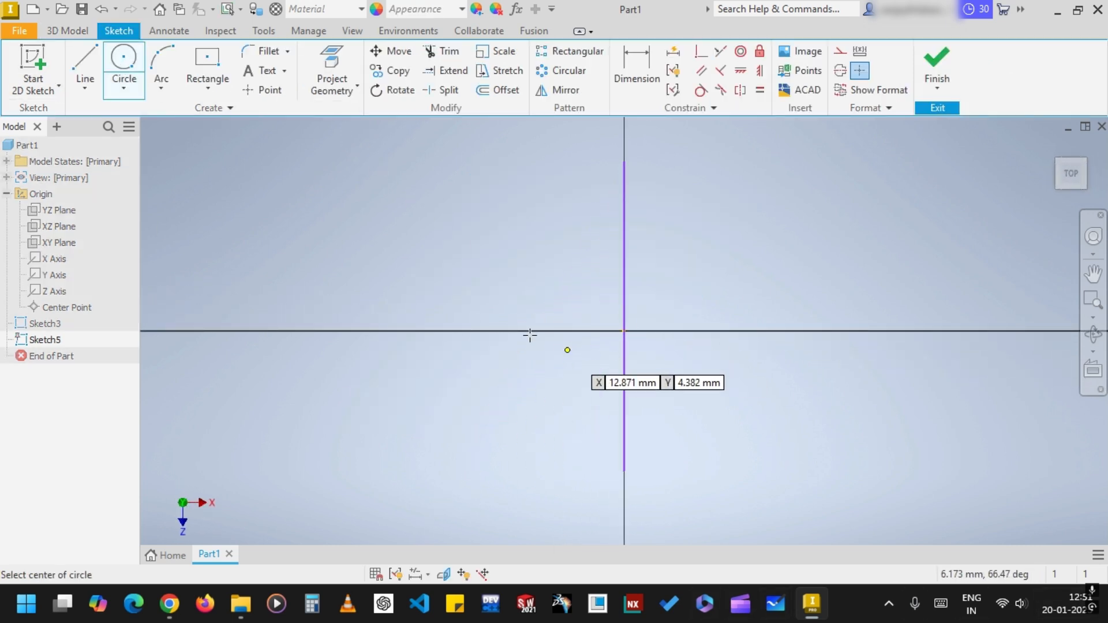
click(475, 330)
text(20)
key(Return)
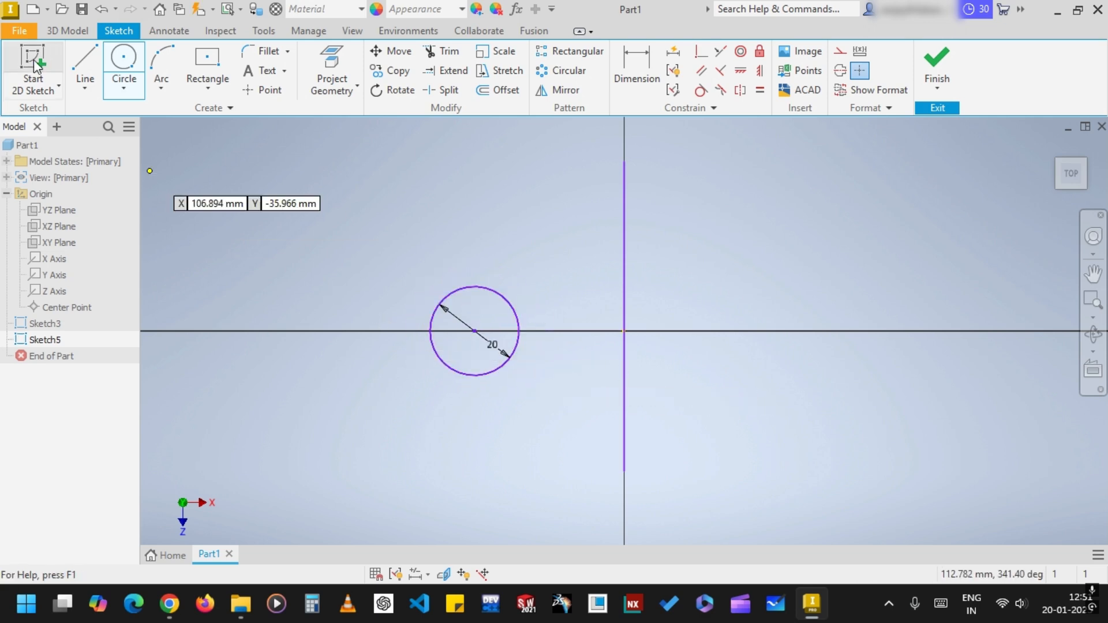
click(923, 72)
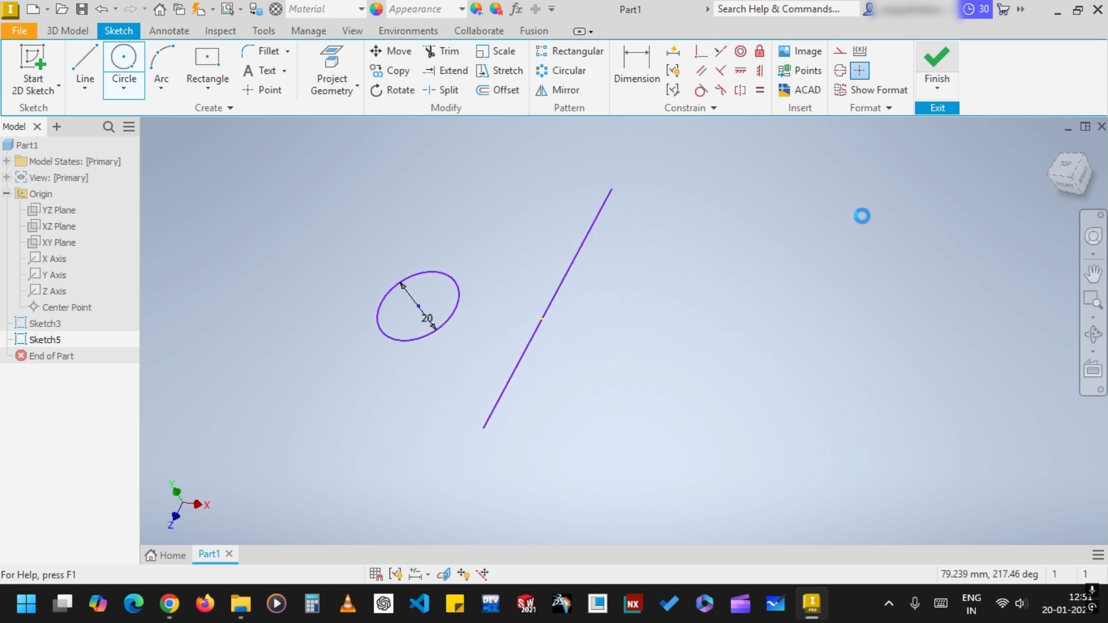
Revolve the circle profile a full 360 degrees around the separately sketched line to form a solid ring
click(123, 75)
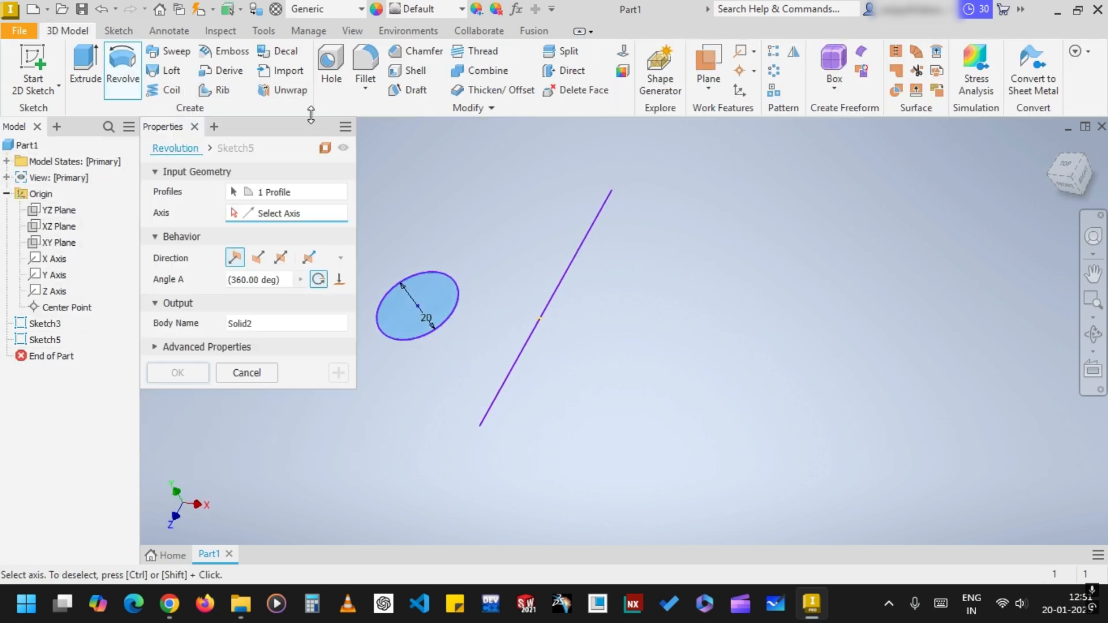
click(267, 192)
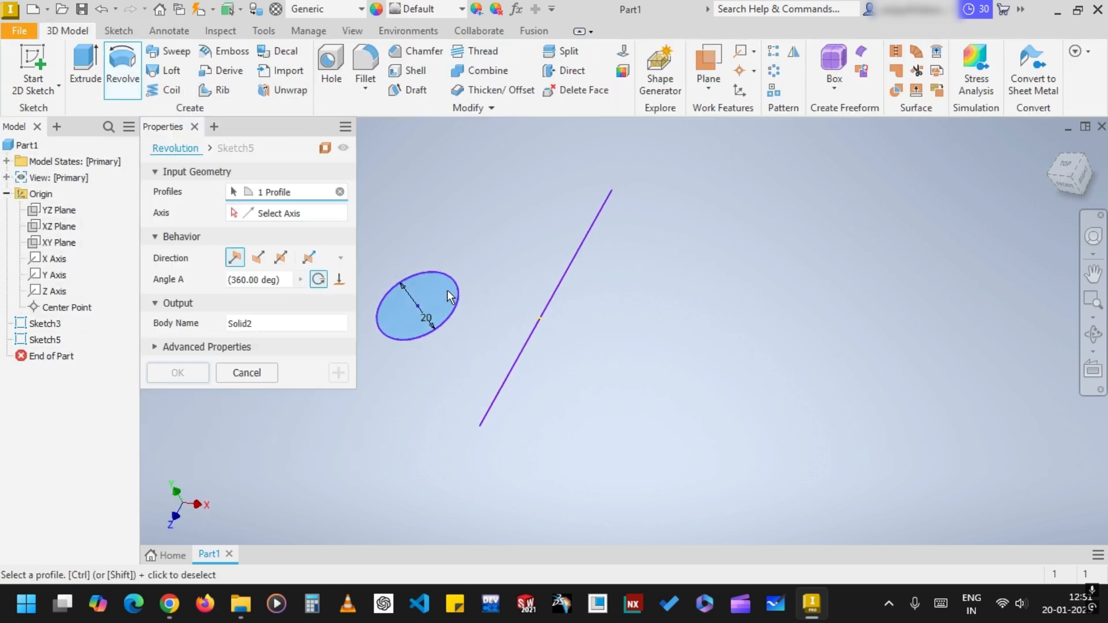
click(293, 215)
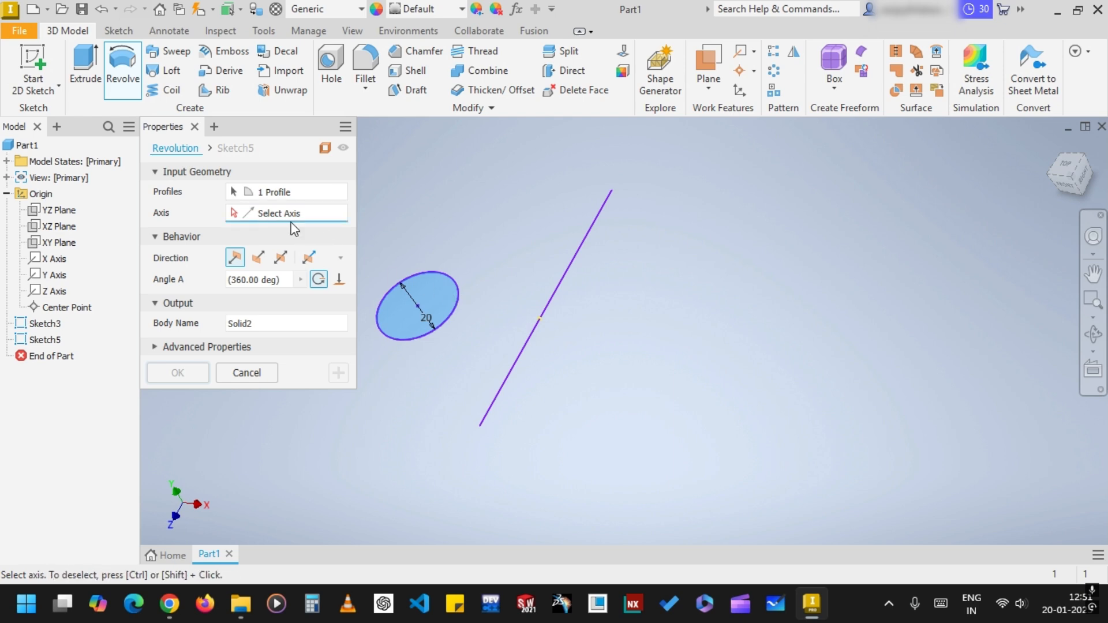
click(544, 299)
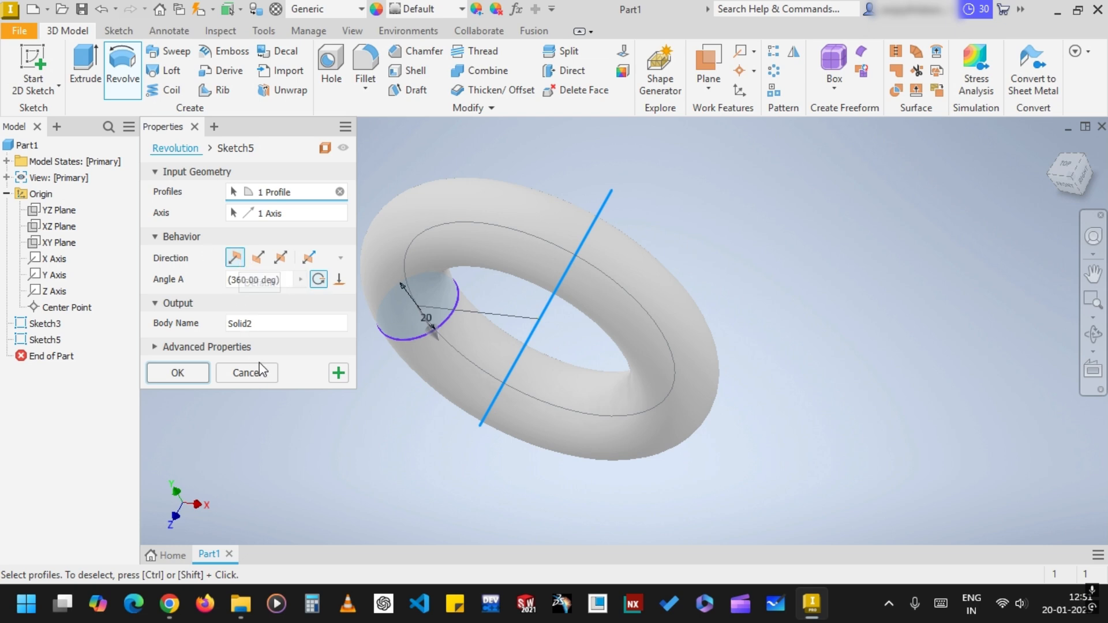
click(195, 372)
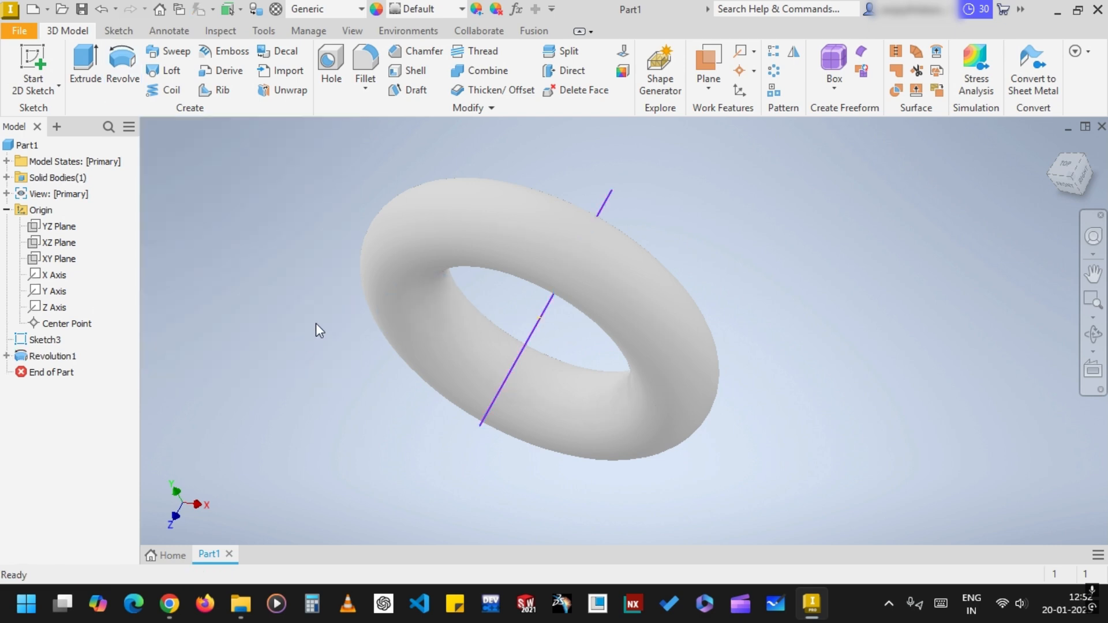
middle_drag(813, 232, 853, 231)
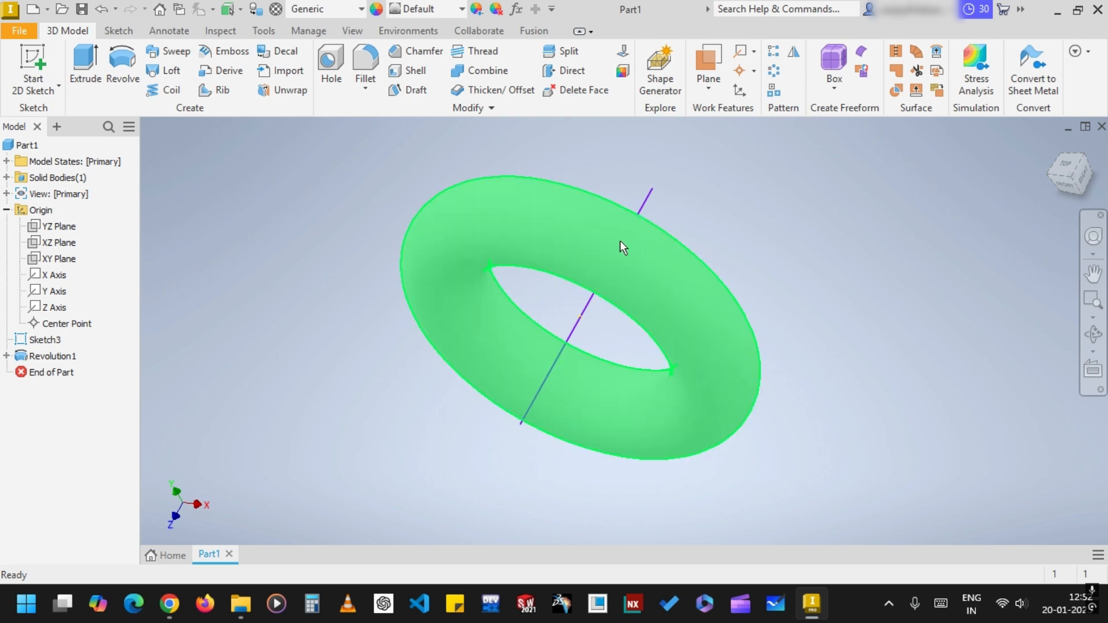
Create a new drawing file using the default template
click(19, 30)
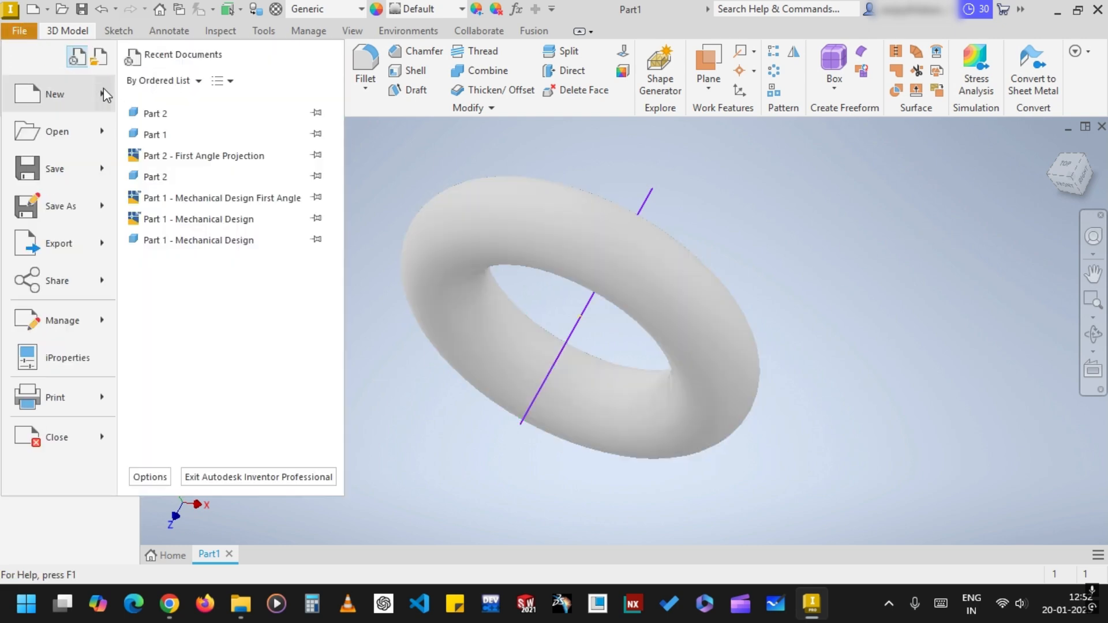
mouse_move(57, 94)
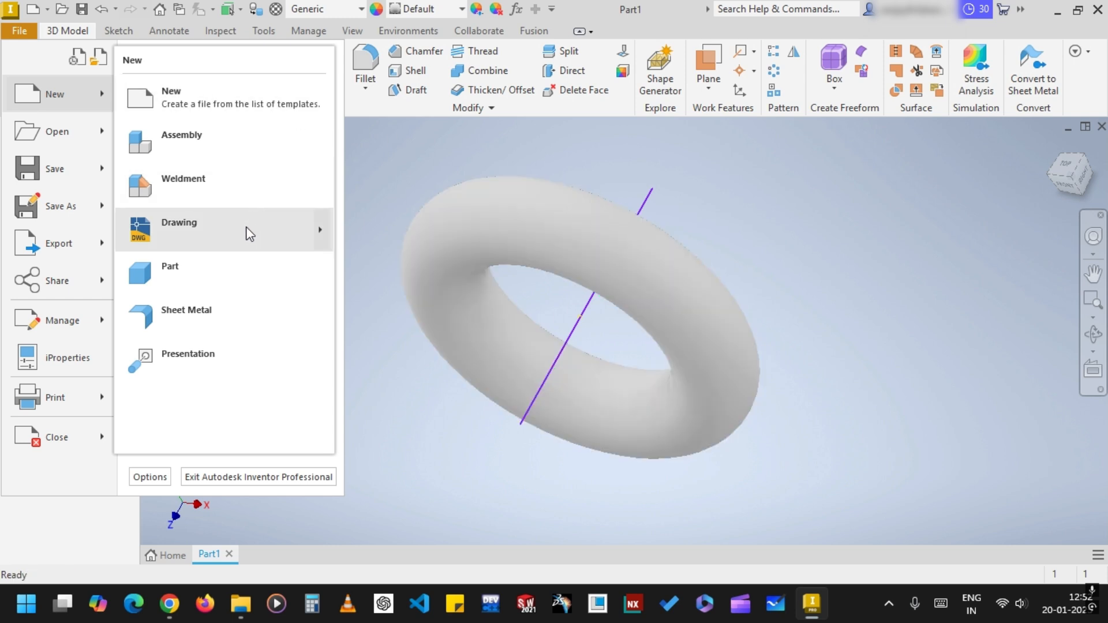
mouse_move(245, 235)
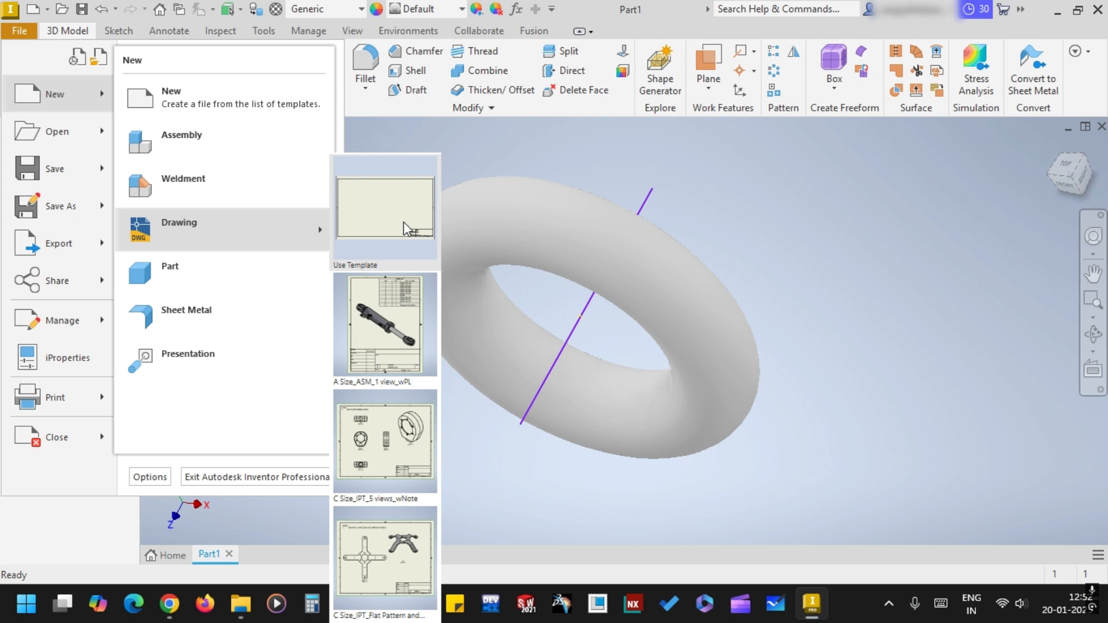
click(383, 212)
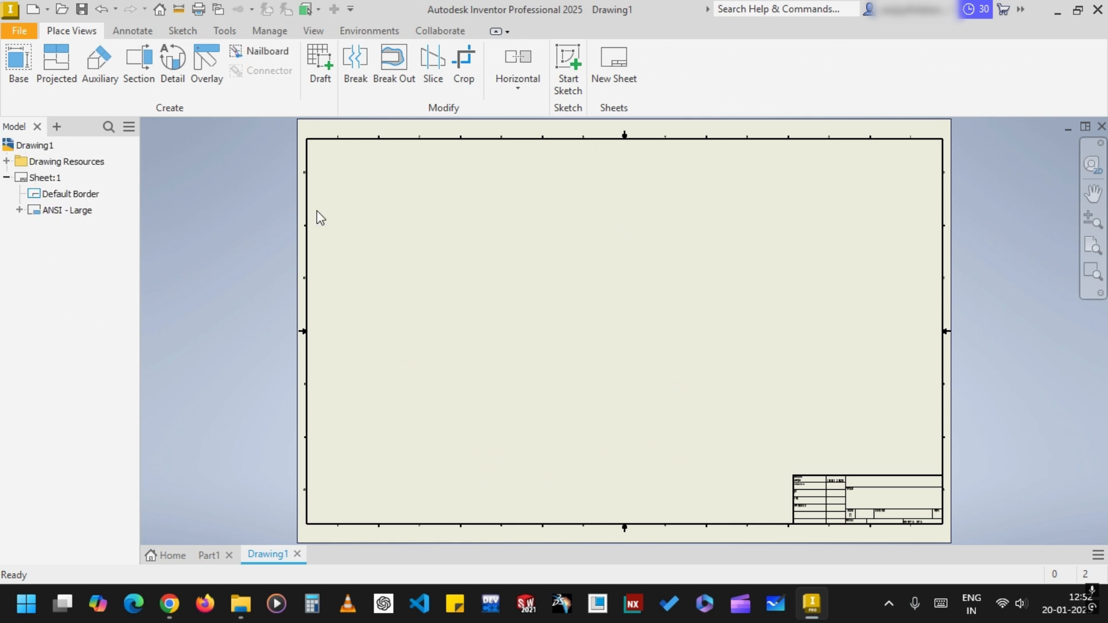
click(26, 82)
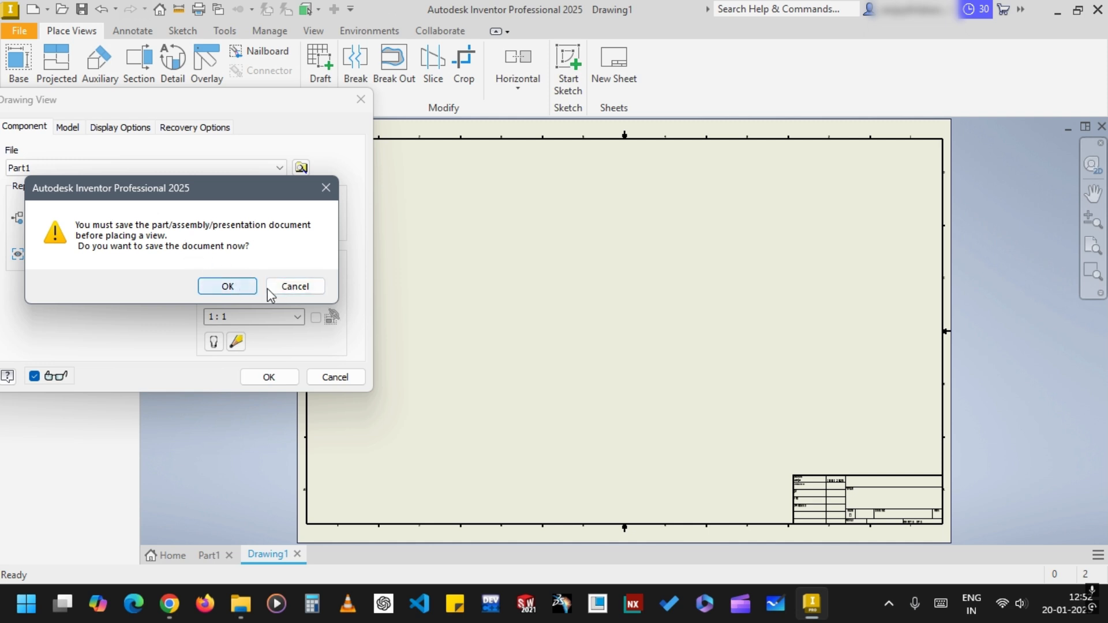
click(311, 288)
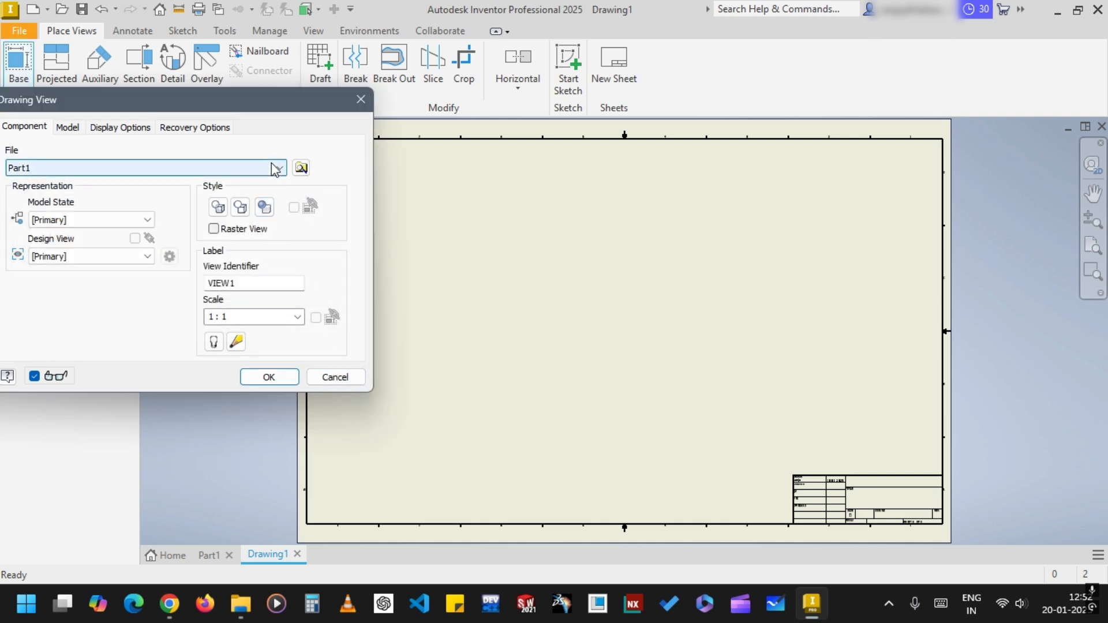
click(327, 378)
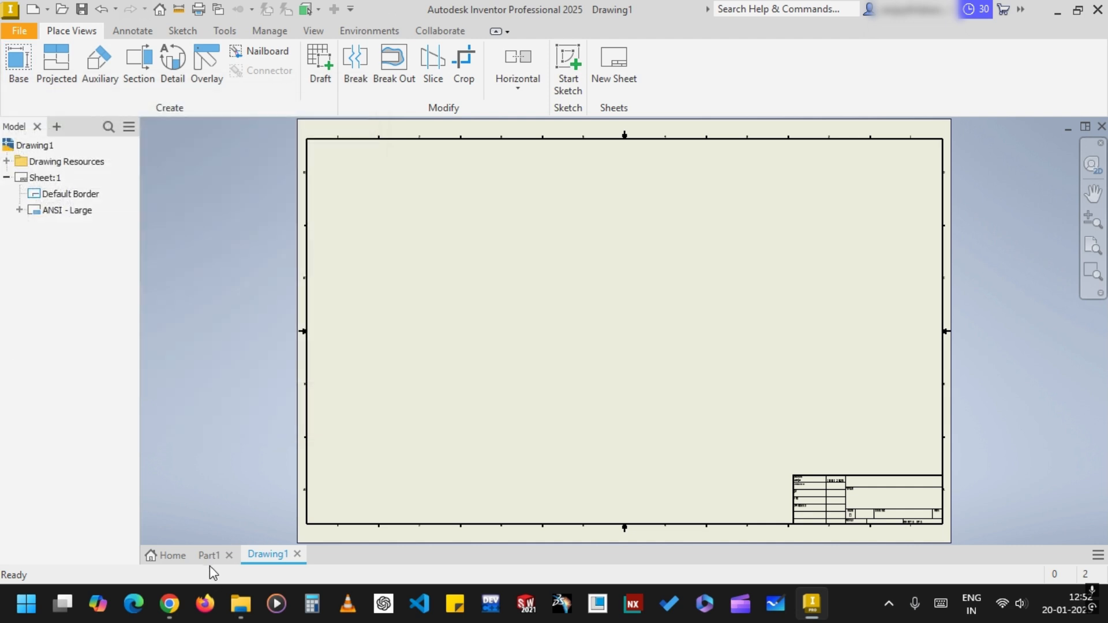
click(19, 60)
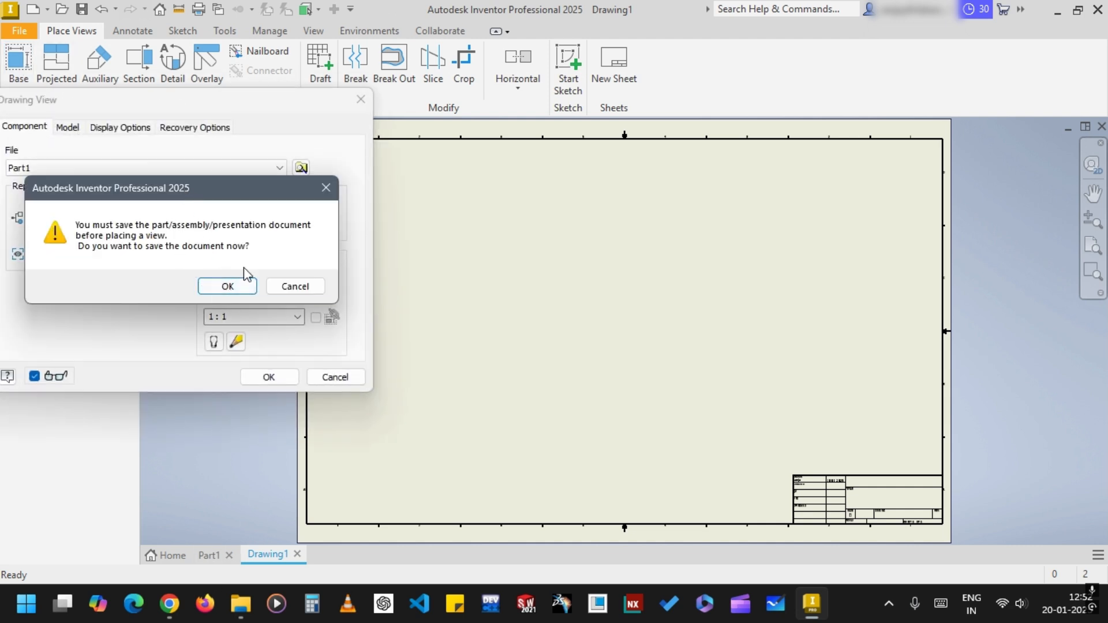
click(295, 287)
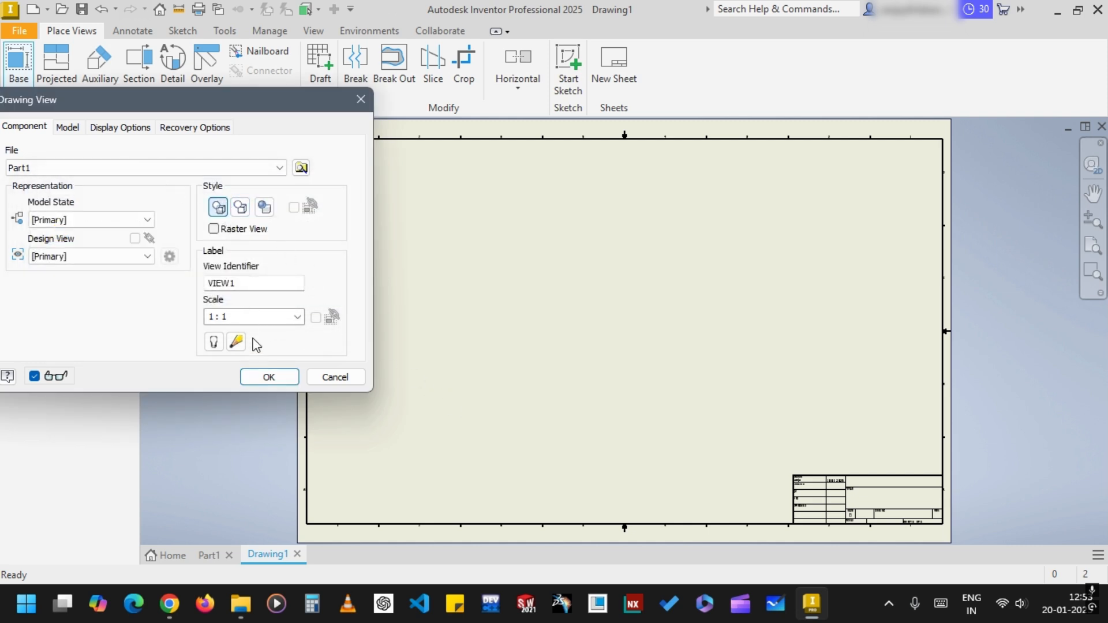
click(337, 380)
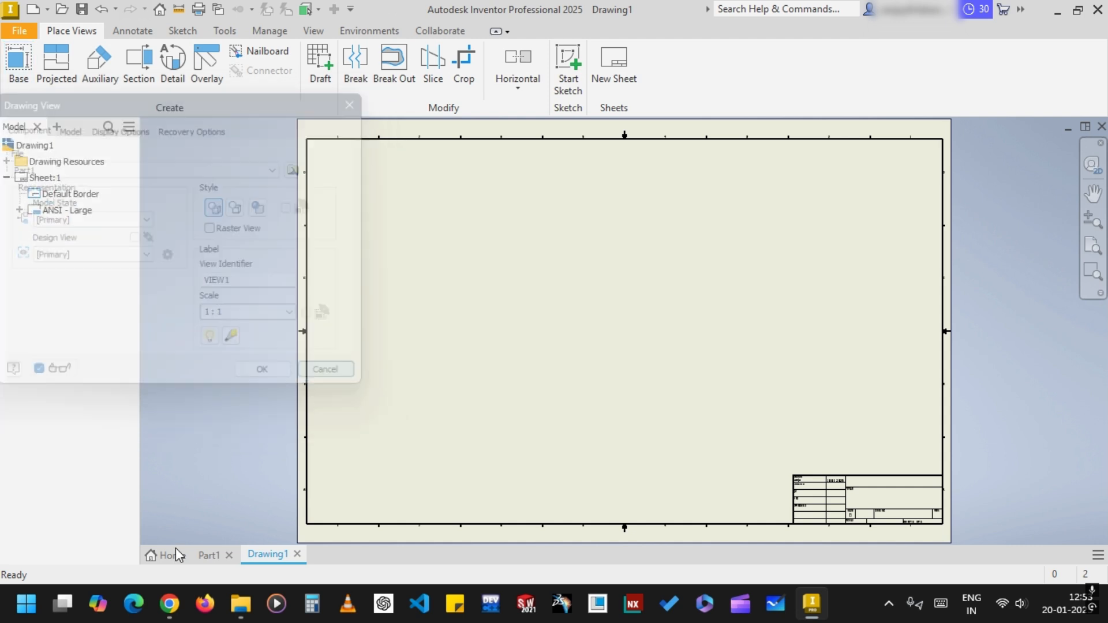
Return to the ring part and save it in the Documents folder as Part1
click(209, 555)
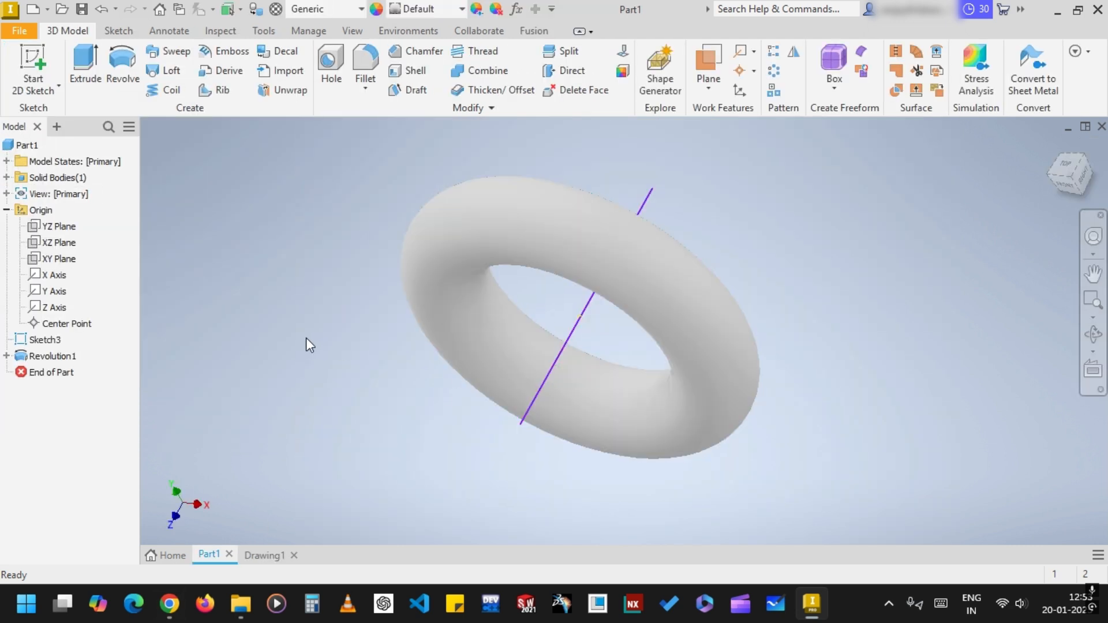
key(ctrl+s)
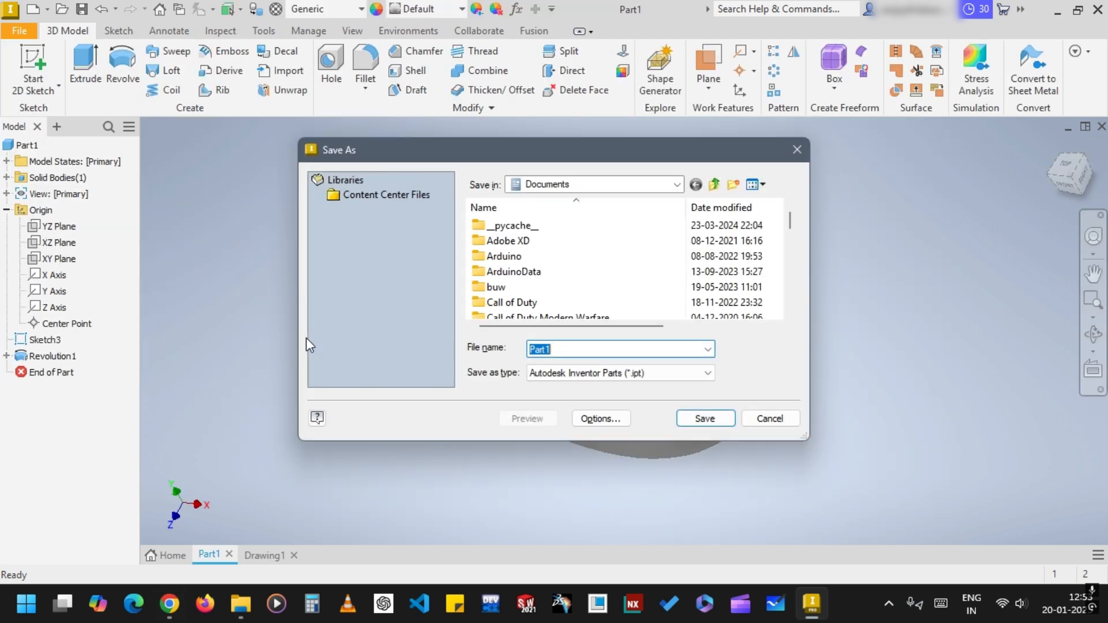
click(704, 418)
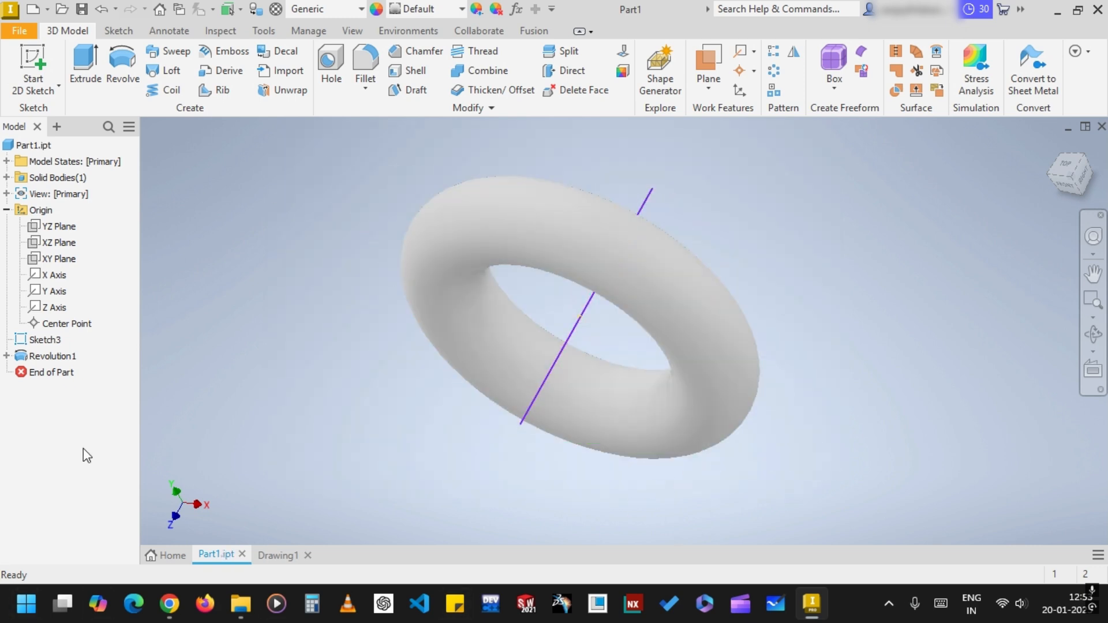
Begin a base view of Part1.ipt in the drawing with a 2:1 scale and the shaded style
click(292, 555)
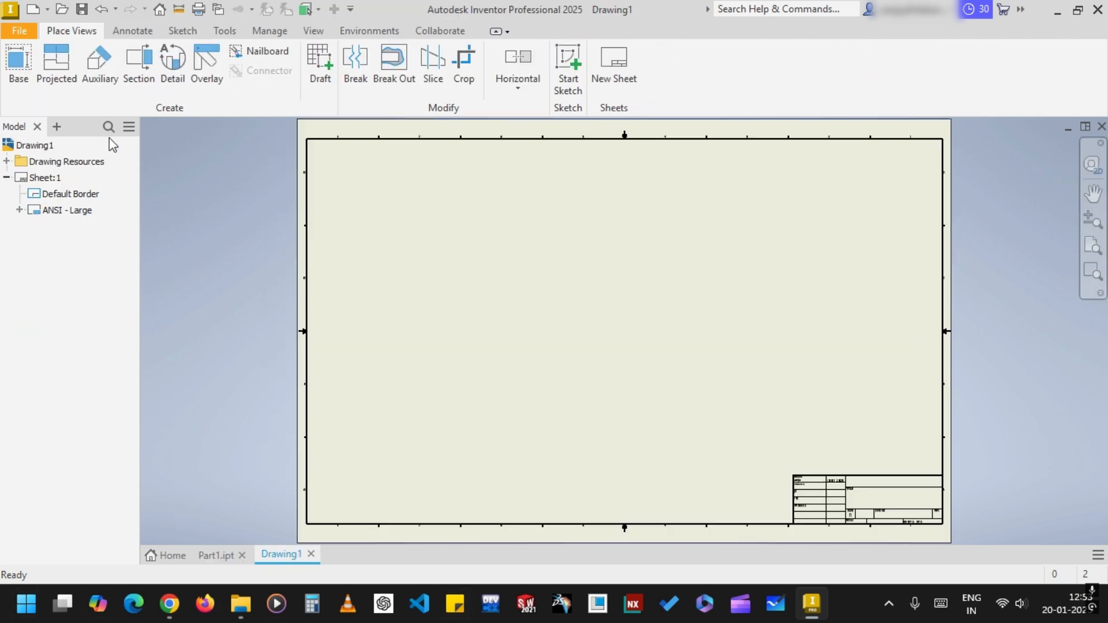
click(19, 62)
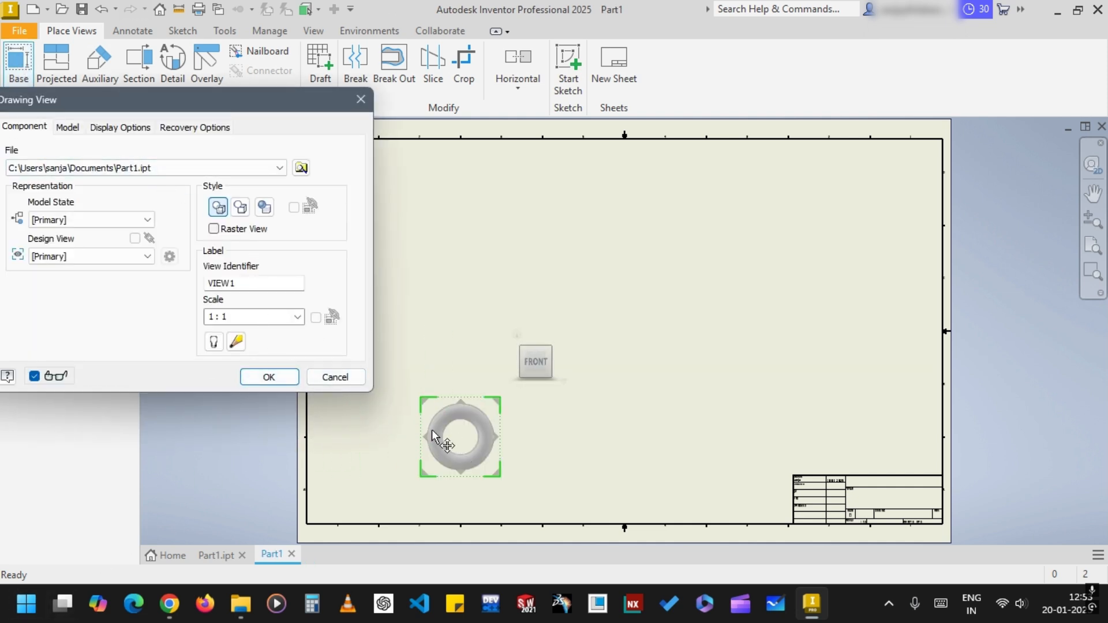
click(297, 318)
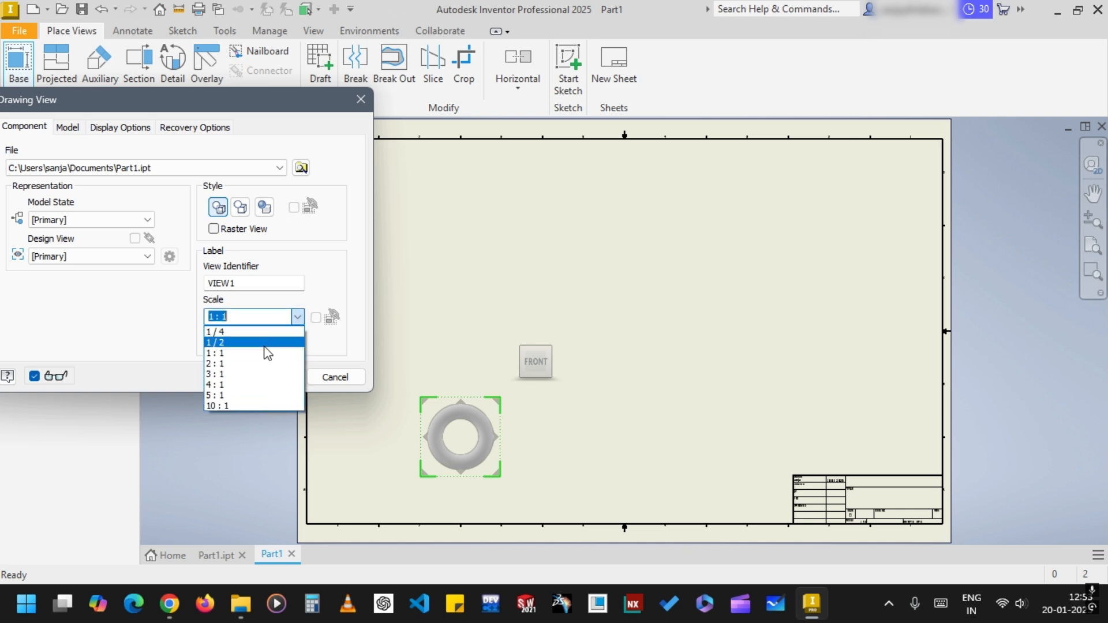
click(267, 378)
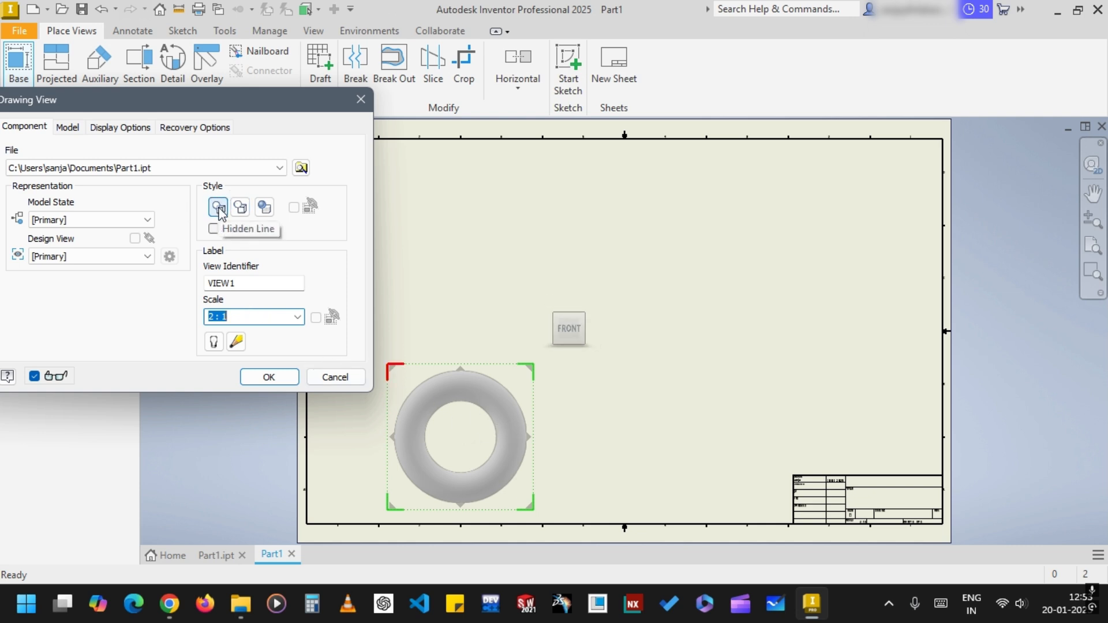
click(264, 207)
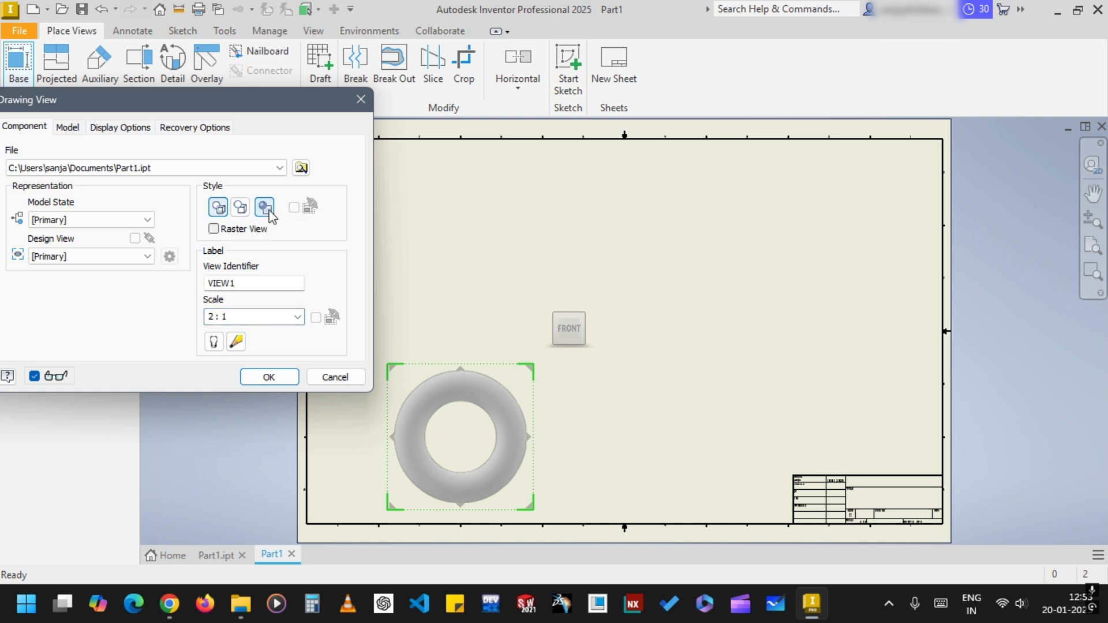
Place the ring's base view in the upper half of the sheet with projected views below and to its left, plus an isometric view
mouse_move(529, 372)
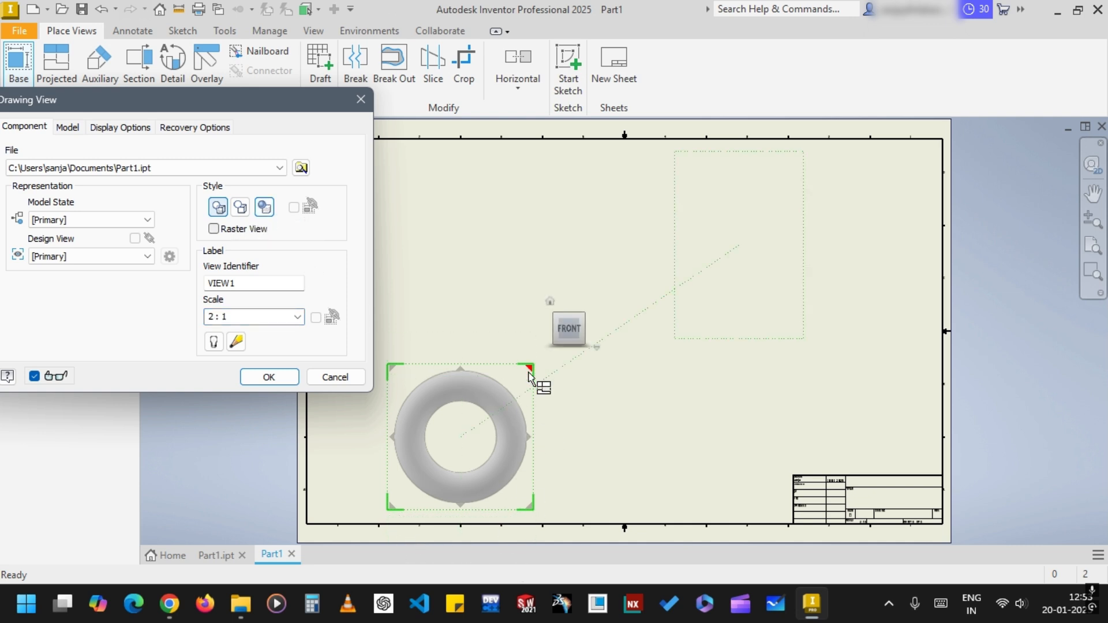
mouse_move(463, 427)
mouse_down()
mouse_move(577, 410)
mouse_move(732, 282)
mouse_move(721, 250)
mouse_move(716, 261)
mouse_up()
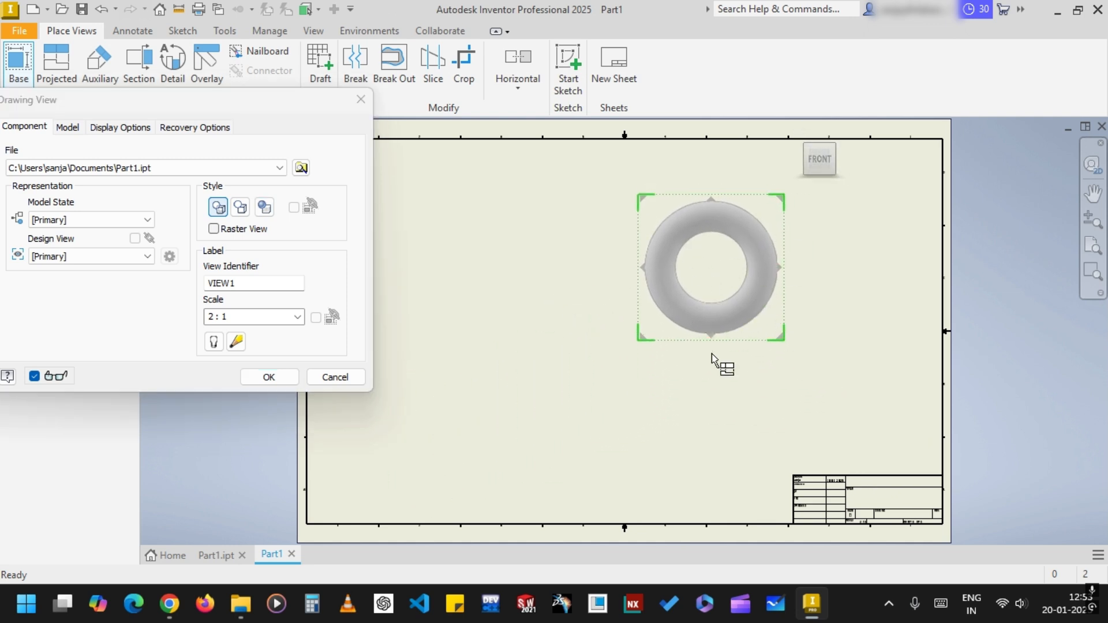
click(725, 418)
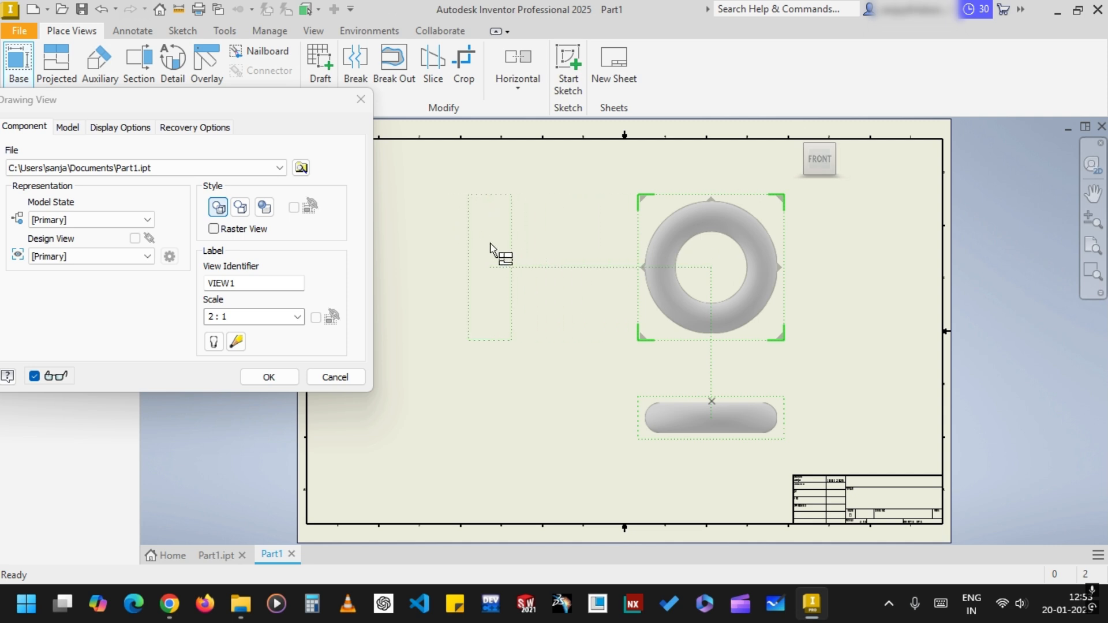
click(500, 245)
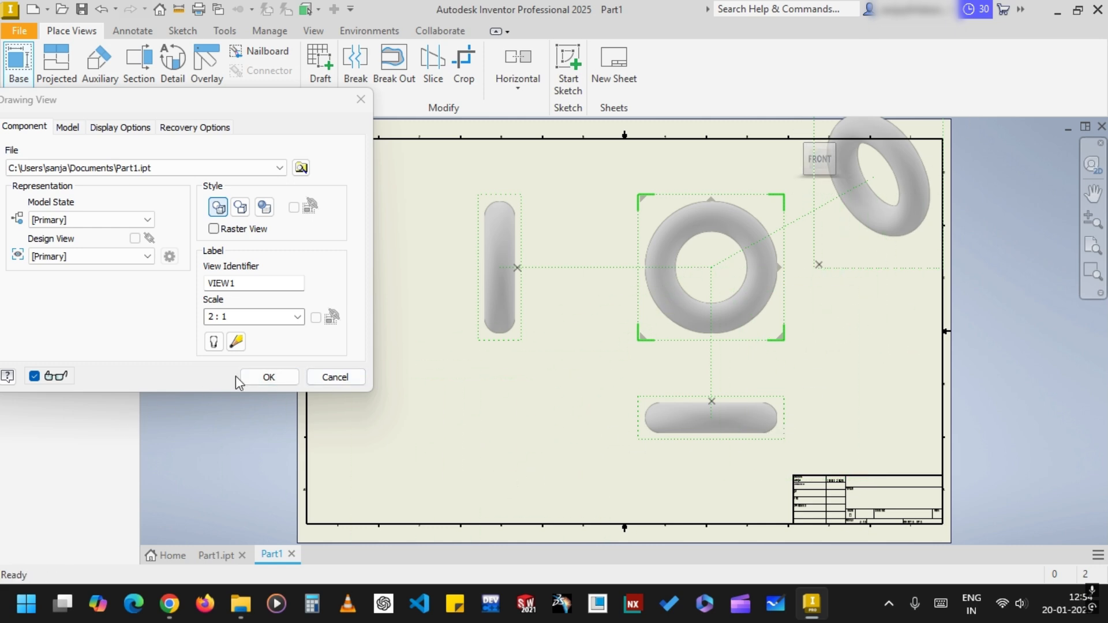
click(269, 378)
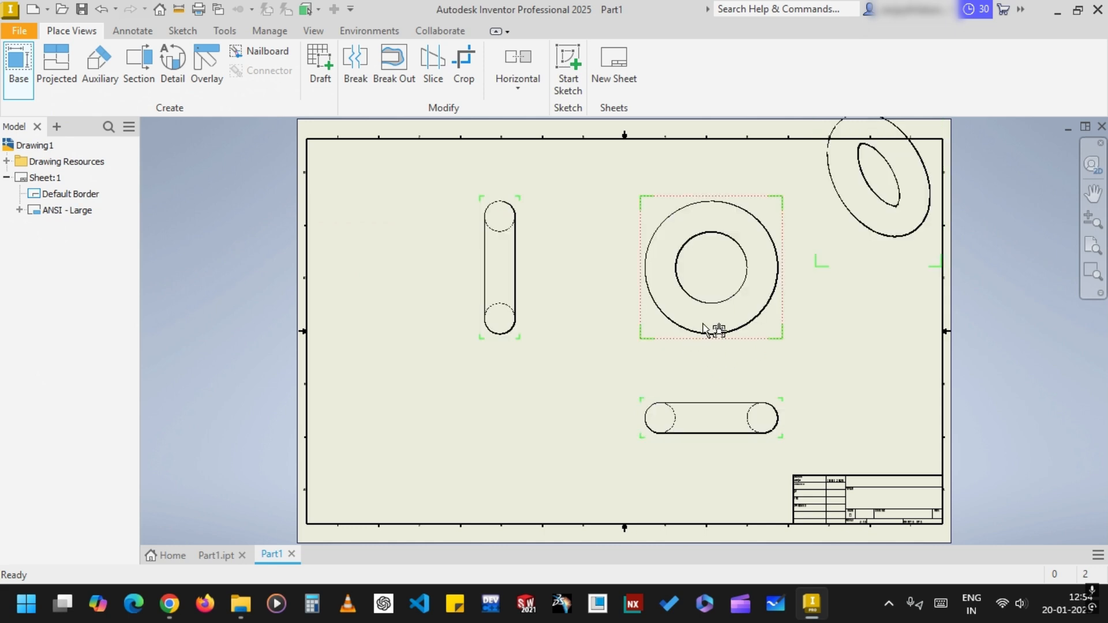
Spread out the drawing views, shifting the front and side views left, the bottom view down, and the isometric view inside the border
click(738, 330)
drag(755, 334, 671, 330)
drag(496, 285, 456, 341)
click(594, 434)
drag(630, 415, 638, 449)
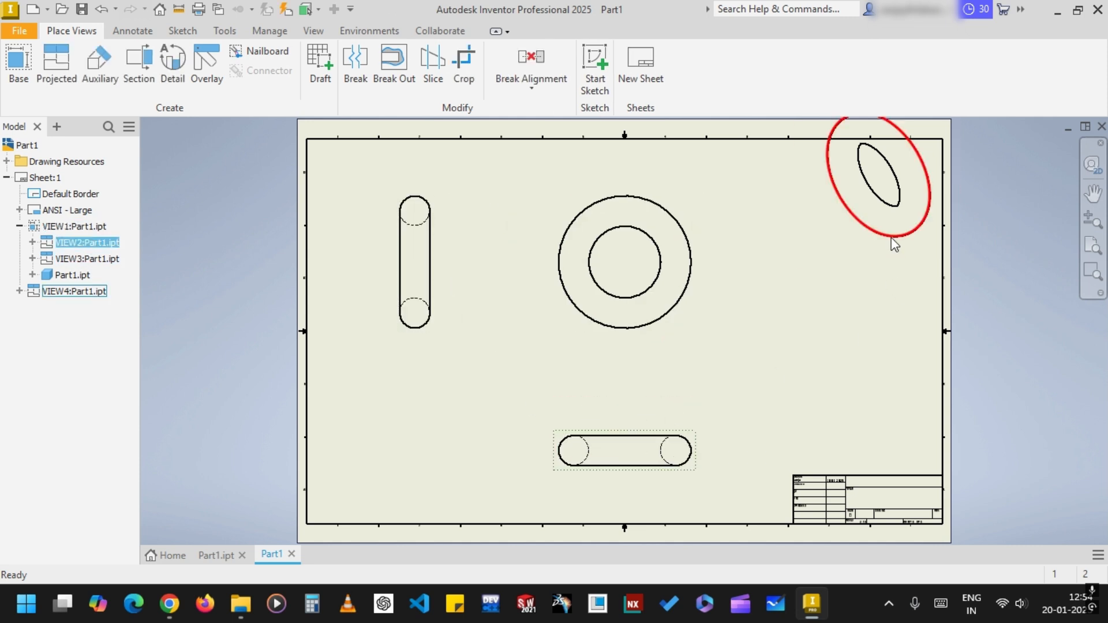
drag(892, 211, 881, 262)
drag(833, 226, 801, 291)
mouse_move(950, 245)
mouse_down()
mouse_move(919, 300)
mouse_move(900, 294)
mouse_up()
Set the isometric view to the shaded style and show its view label
double_click(913, 228)
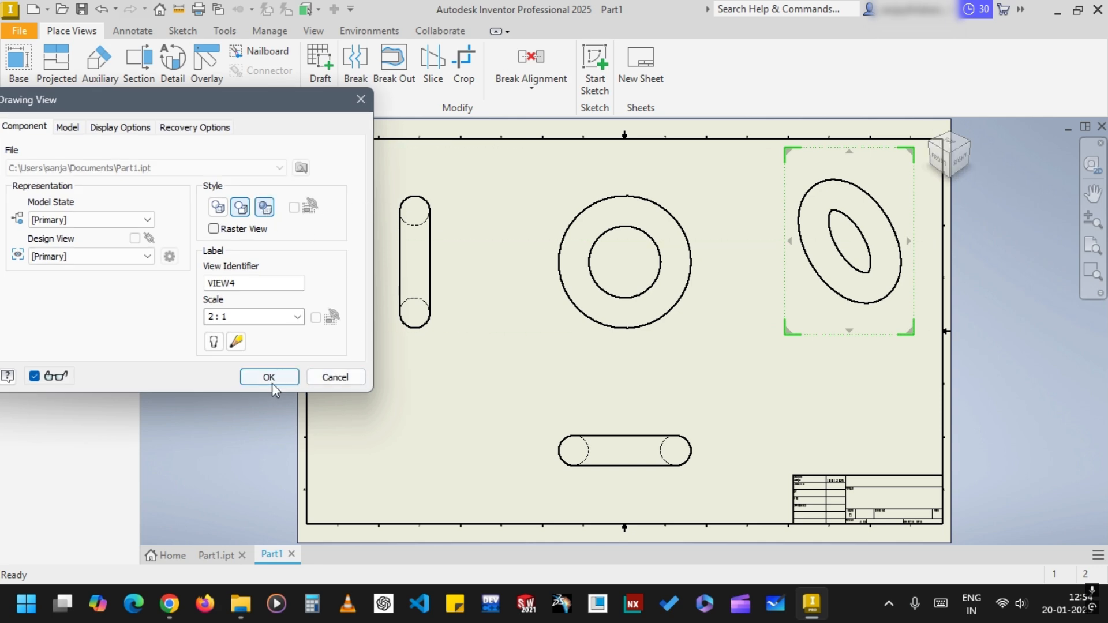
click(213, 343)
click(281, 383)
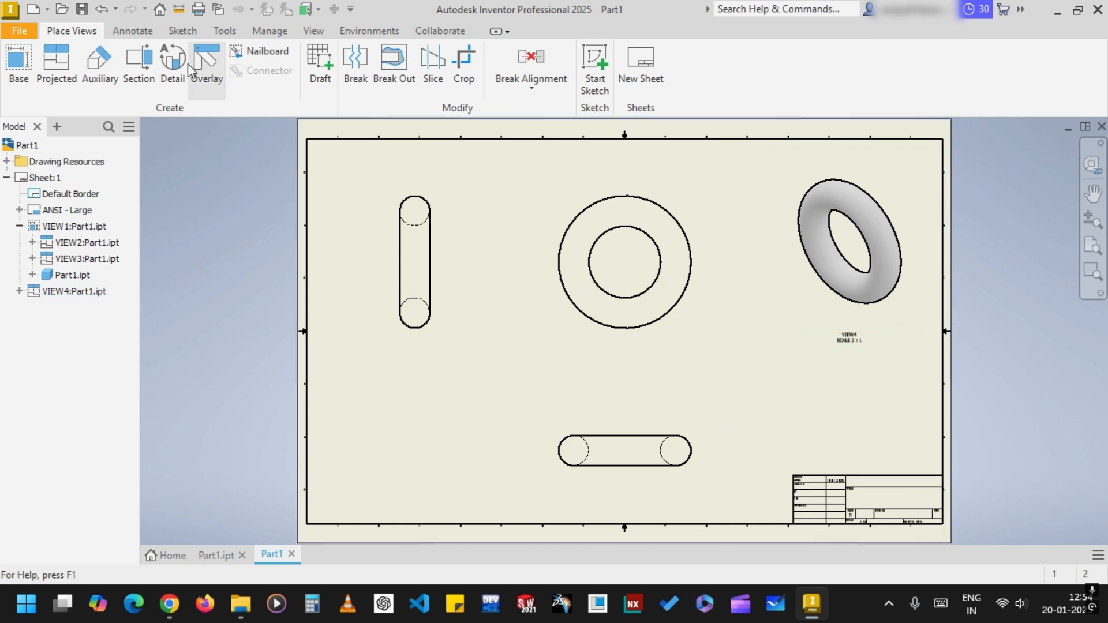
Create a section view from a vertical line through the front view, with view projection None, and place it beneath the isometric view
click(145, 72)
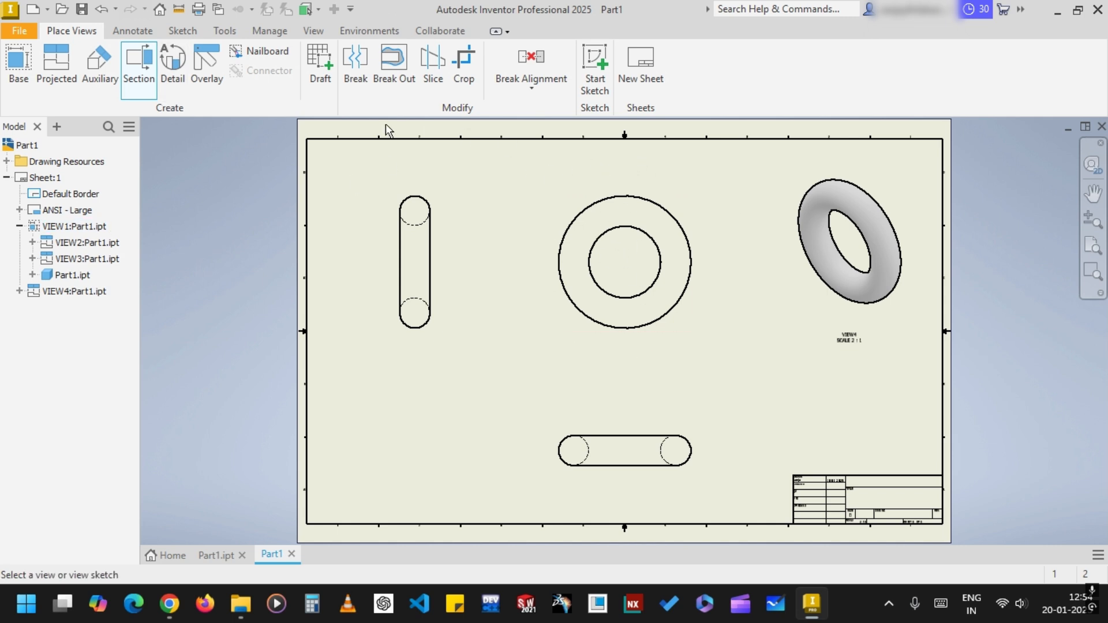
click(613, 195)
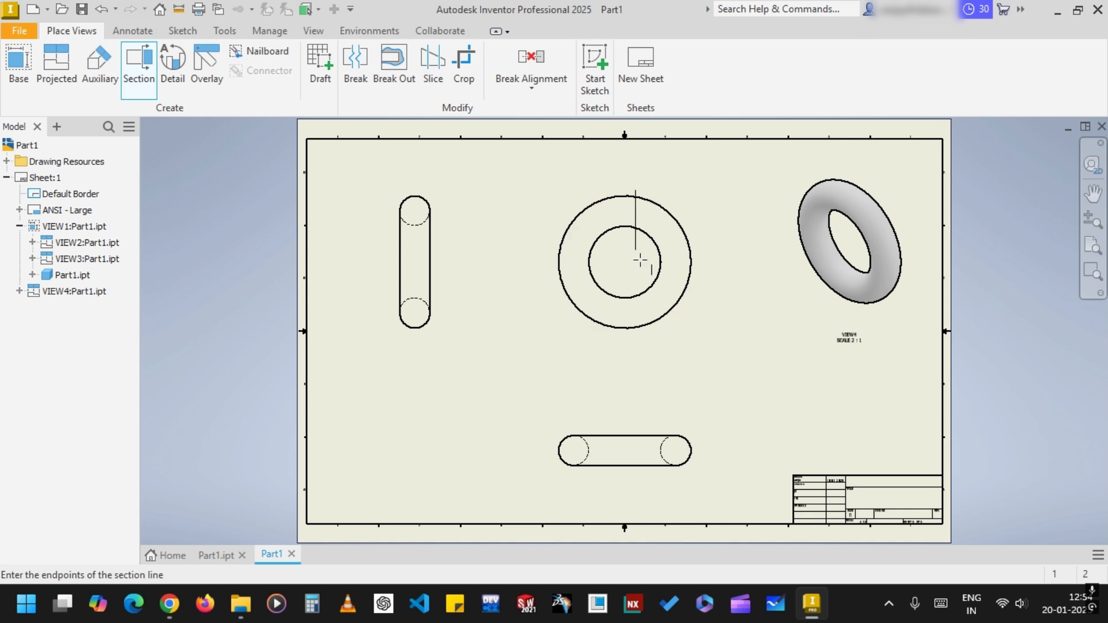
click(635, 353)
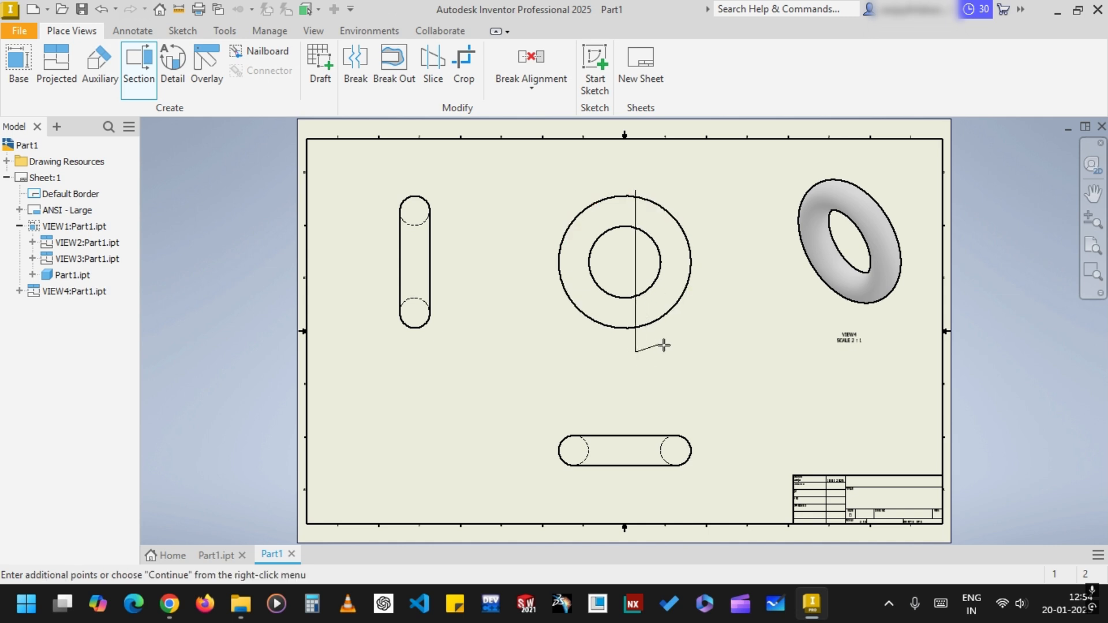
right_click(684, 351)
click(740, 357)
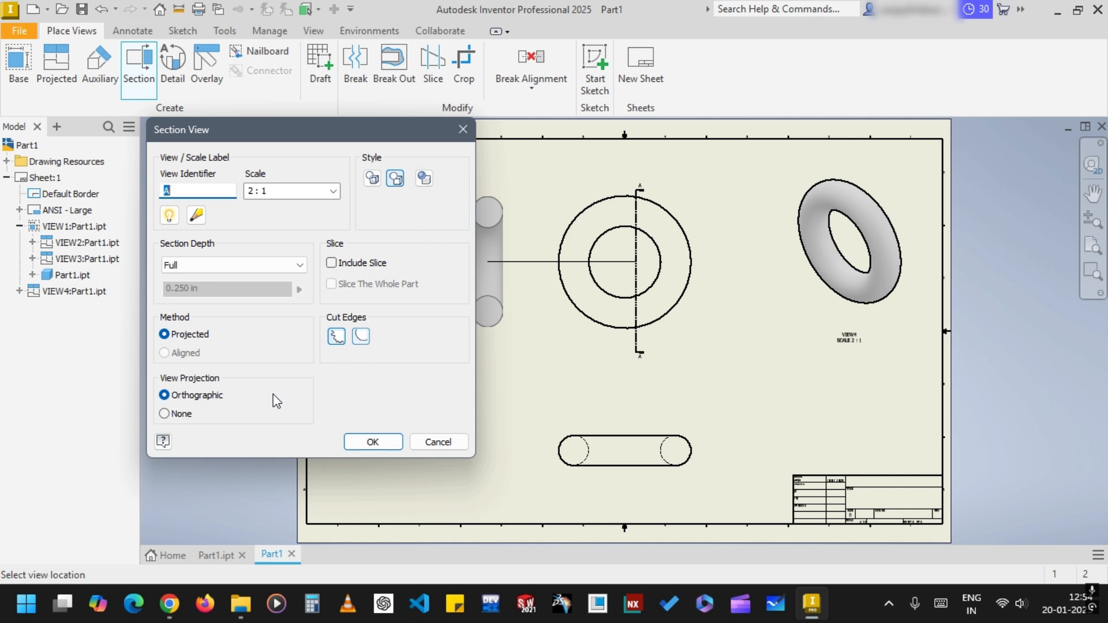
click(171, 417)
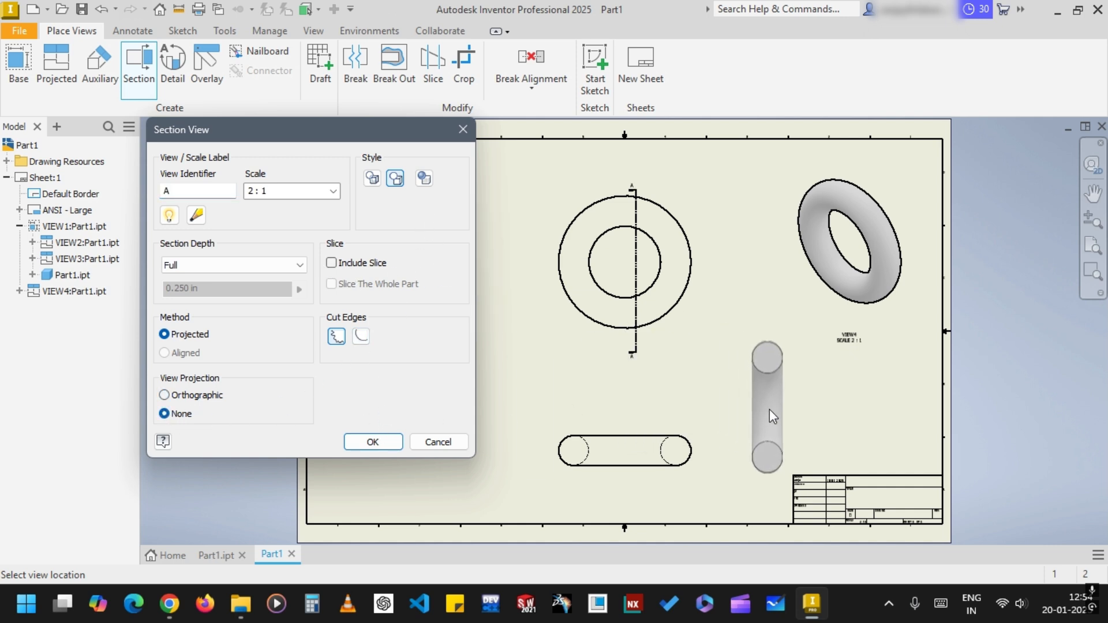
click(760, 398)
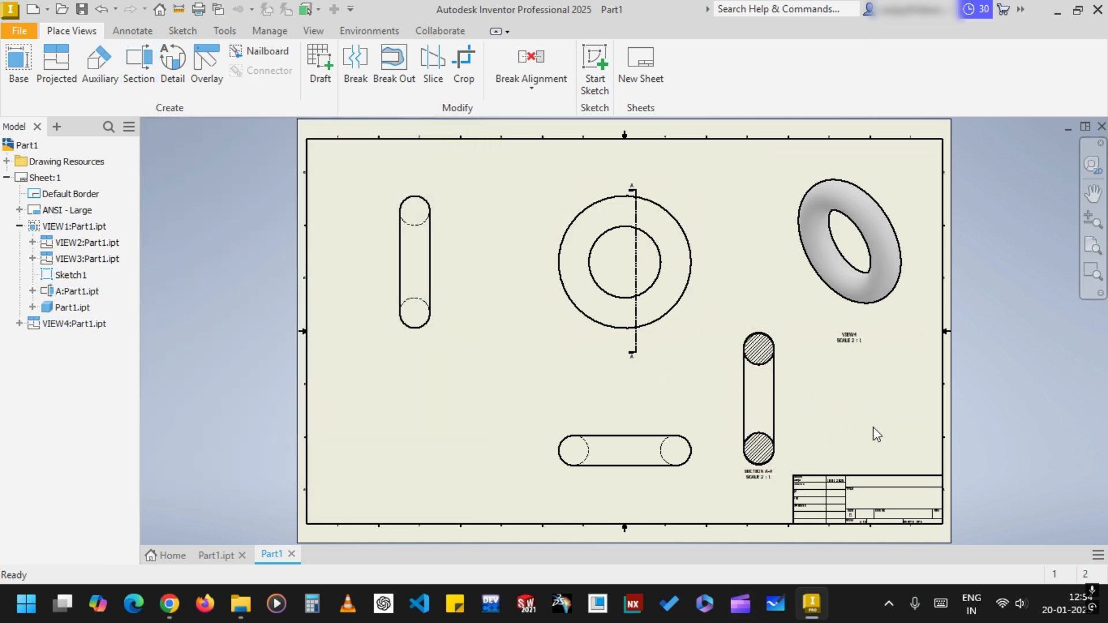
click(132, 32)
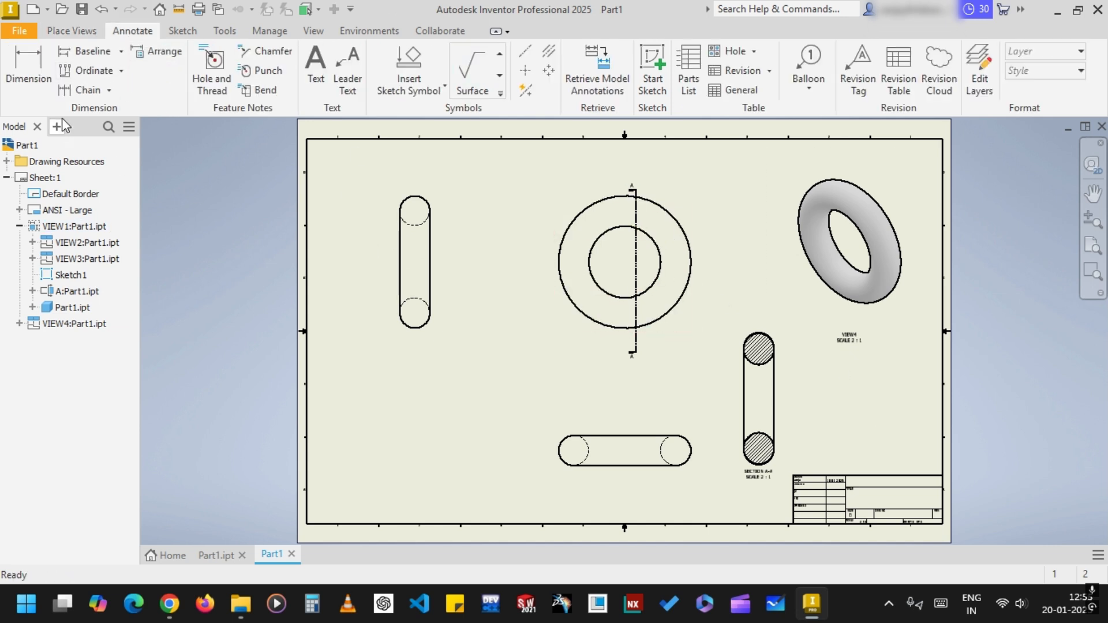
click(240, 30)
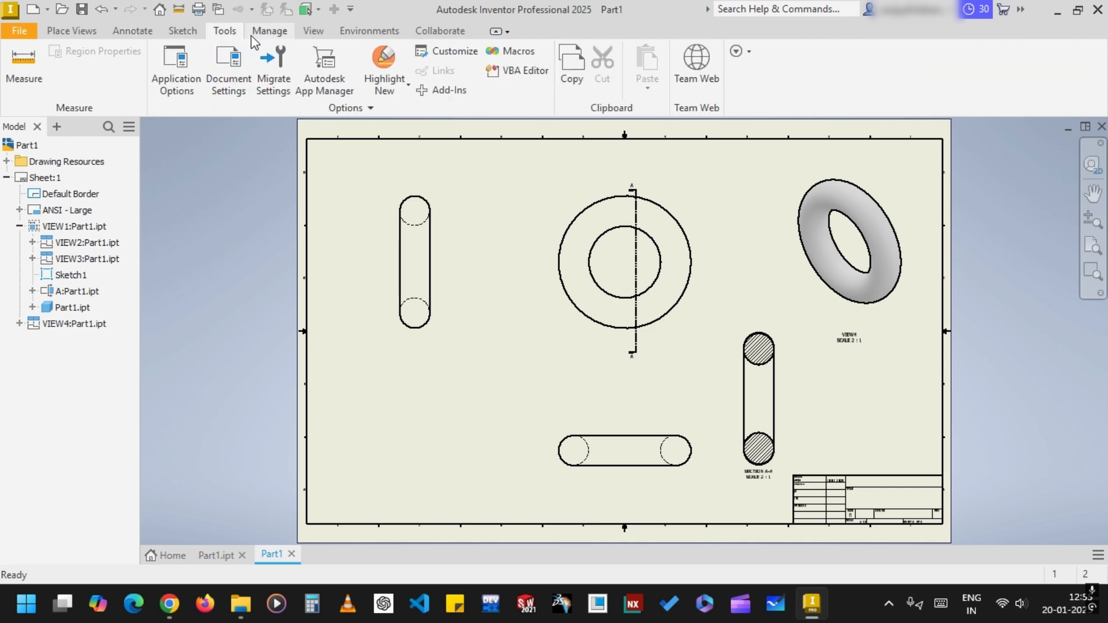
click(230, 92)
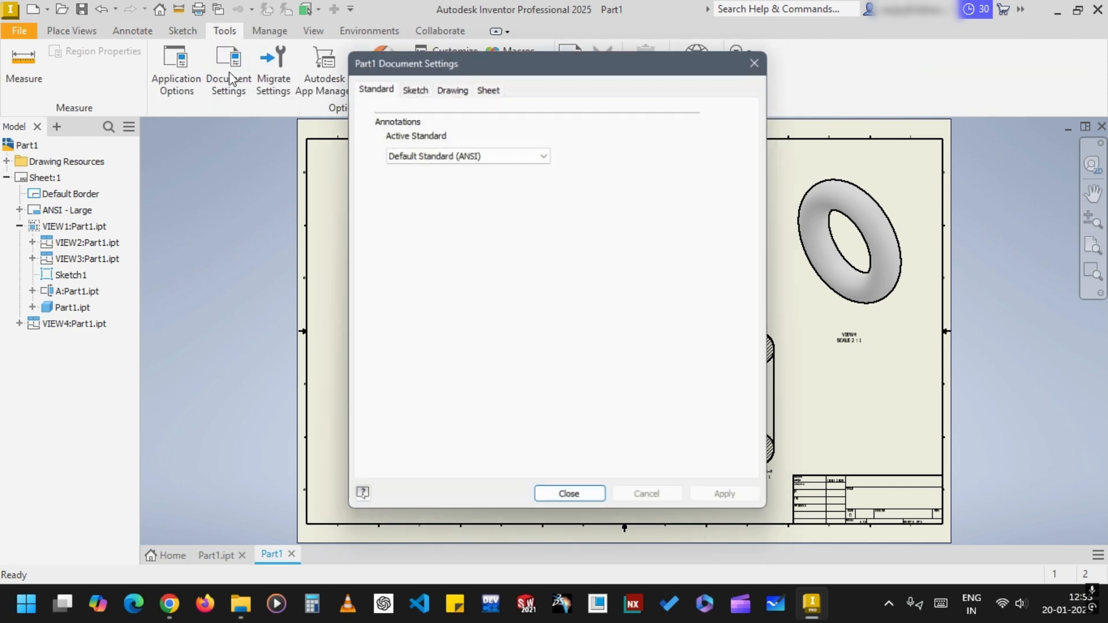
click(763, 56)
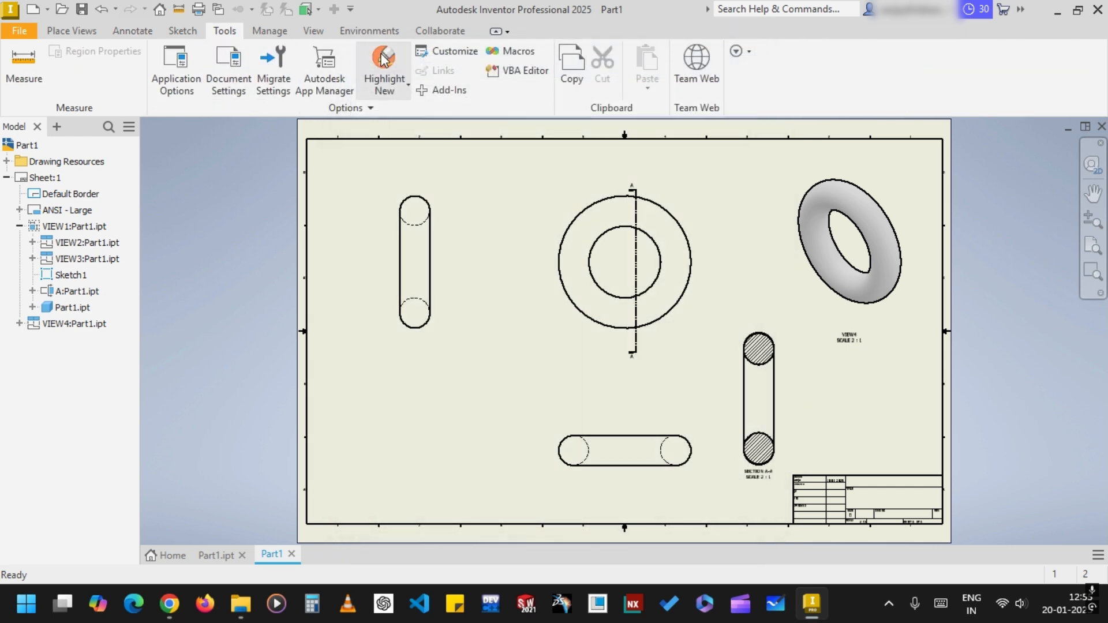
Set the default ANSI standard's linear units to mm and its projection type to First Angle, and save the style
click(269, 32)
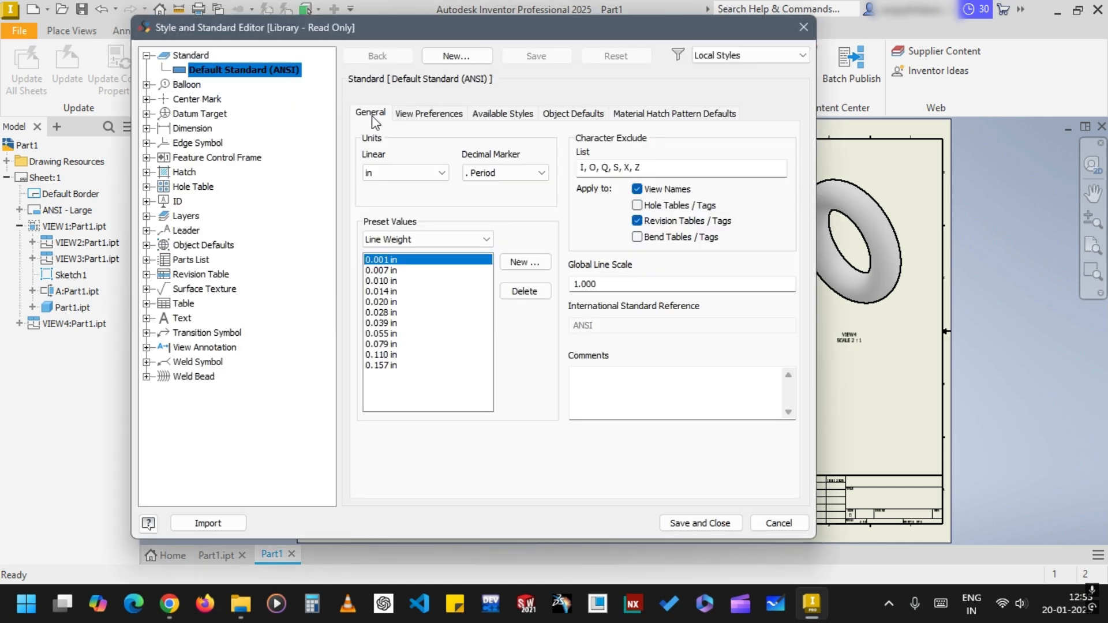
click(405, 173)
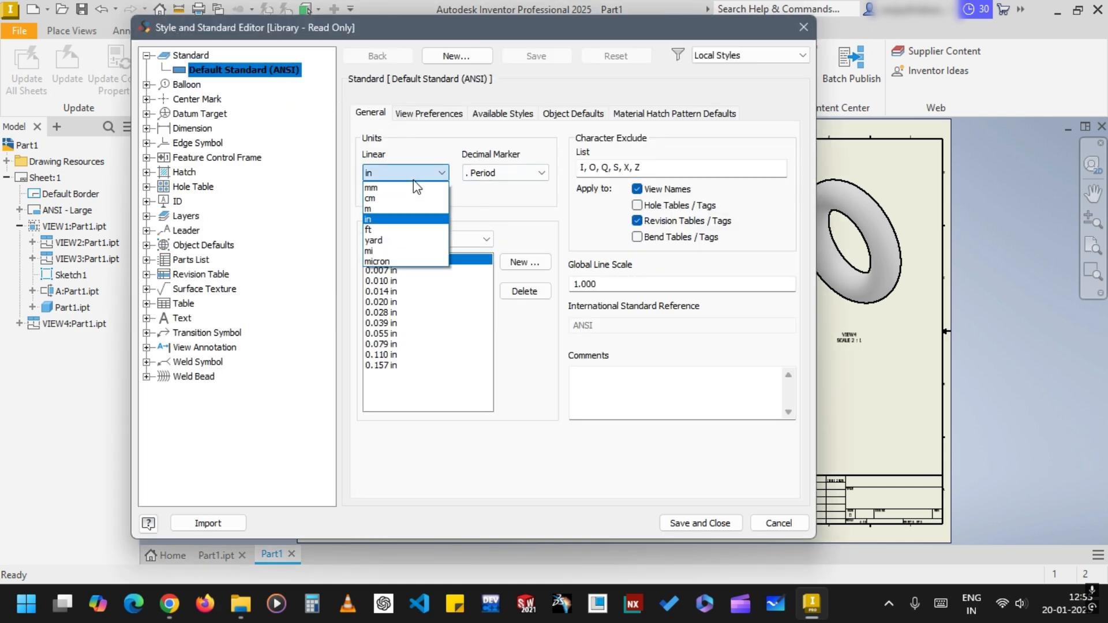
click(404, 193)
click(428, 113)
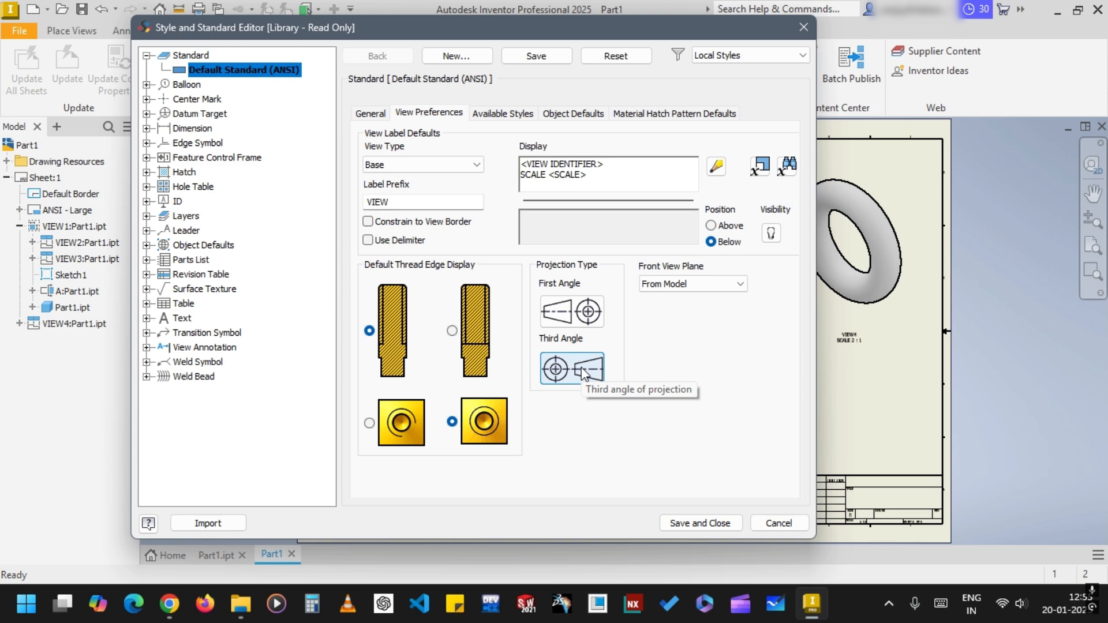
click(588, 323)
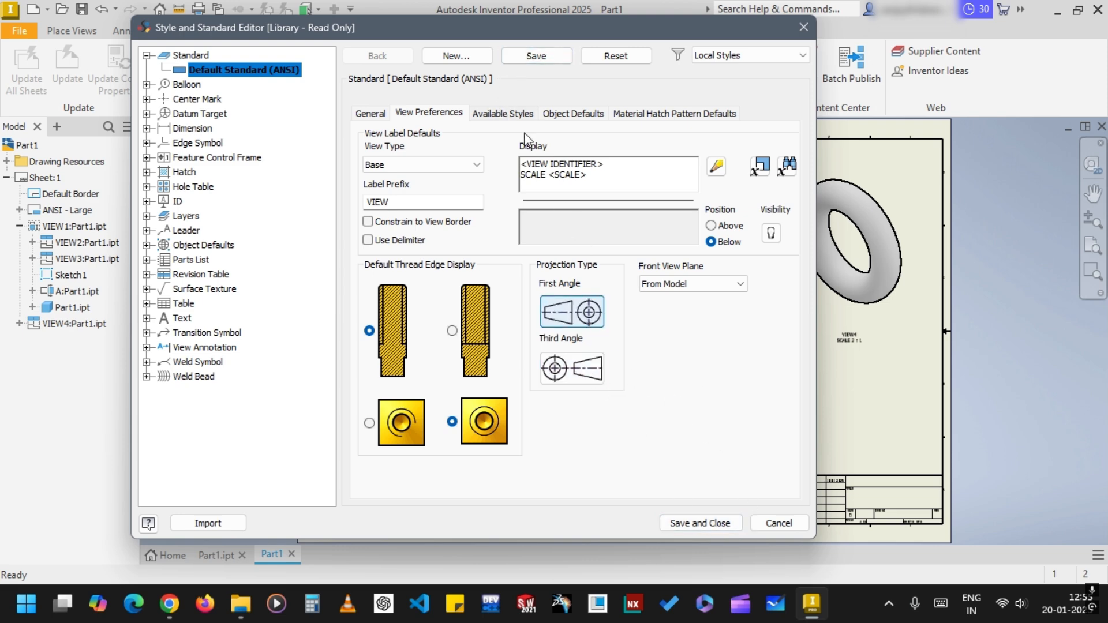
click(717, 523)
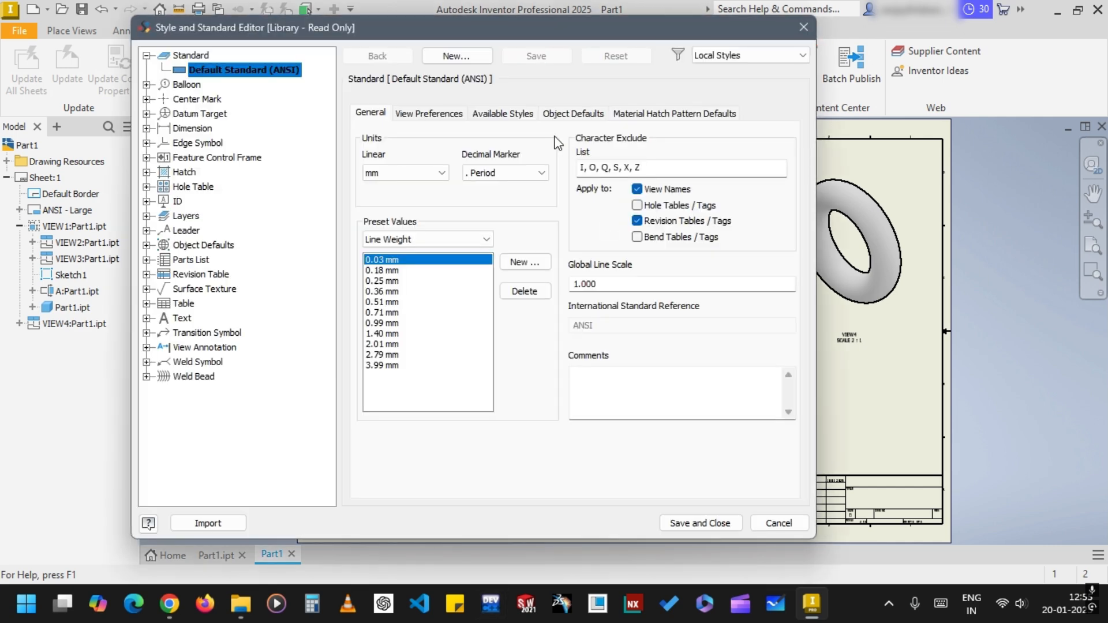
Review the ANSI standard's object defaults and material hatch pattern defaults in the style editor
click(597, 114)
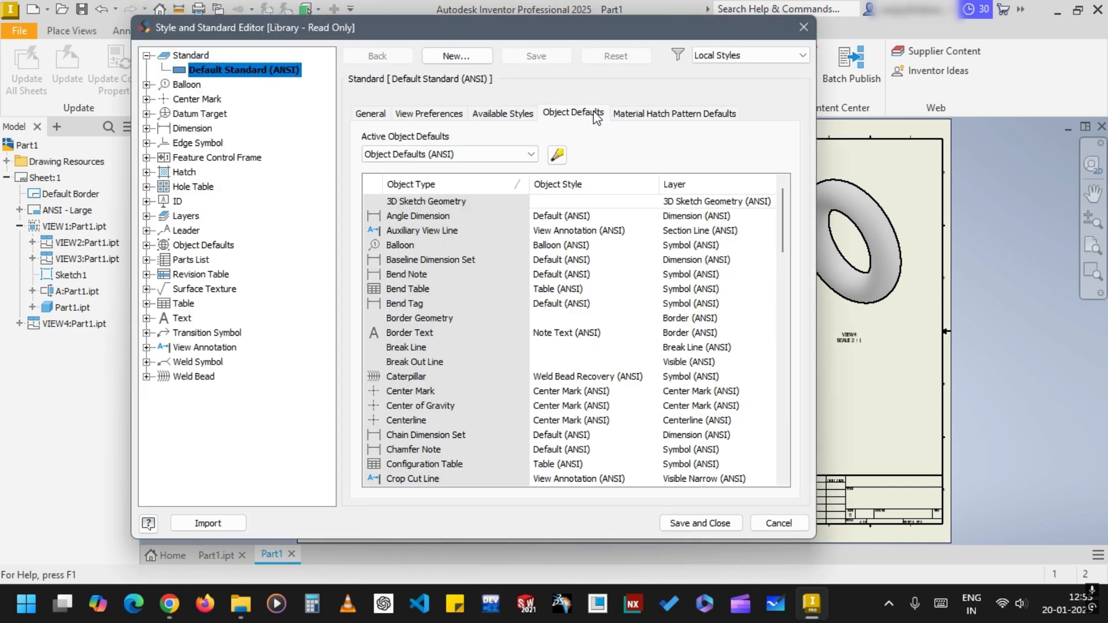
click(666, 115)
click(704, 522)
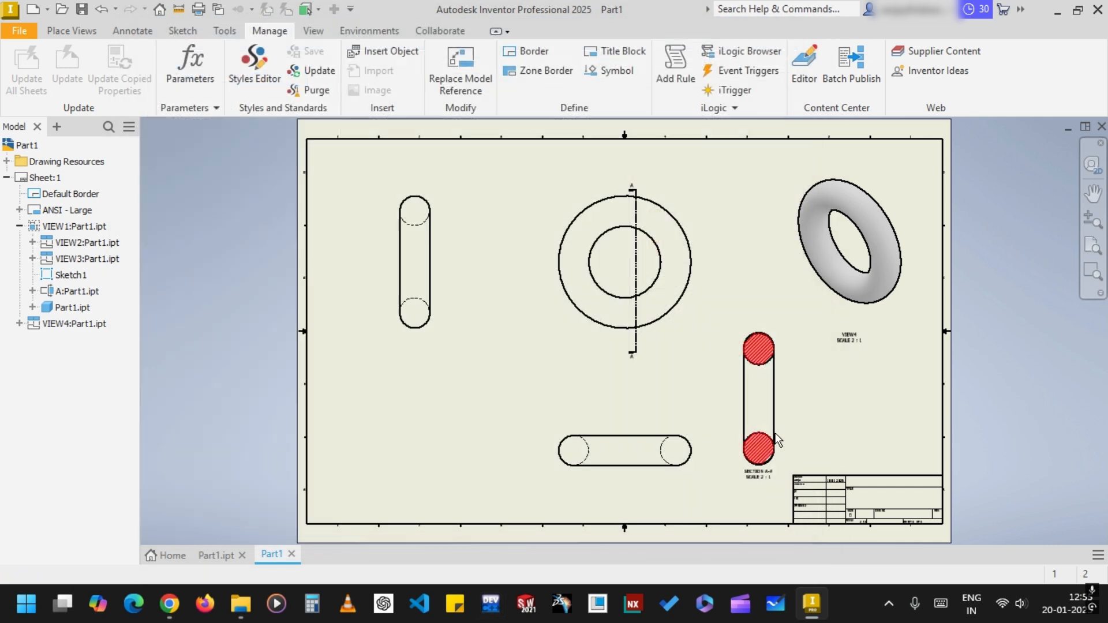
Dimension the diameter of the outer circle in the front view, placing the text at its upper right
click(132, 30)
click(28, 68)
click(677, 216)
click(690, 184)
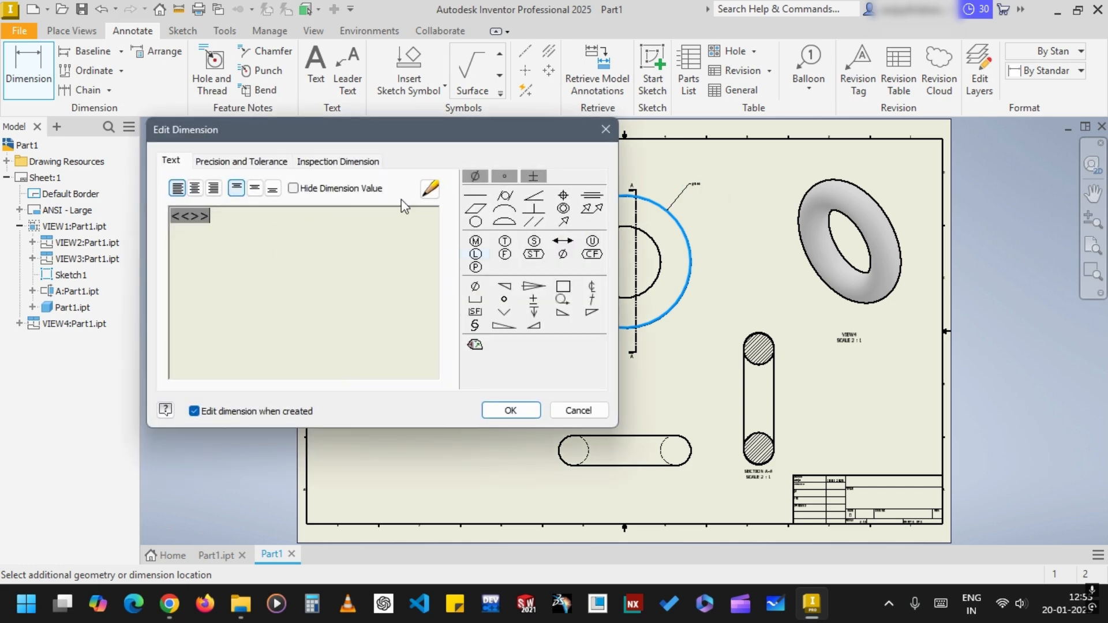
Set the outer diameter dimension's text height to 10 mm and apply the formatting
click(429, 188)
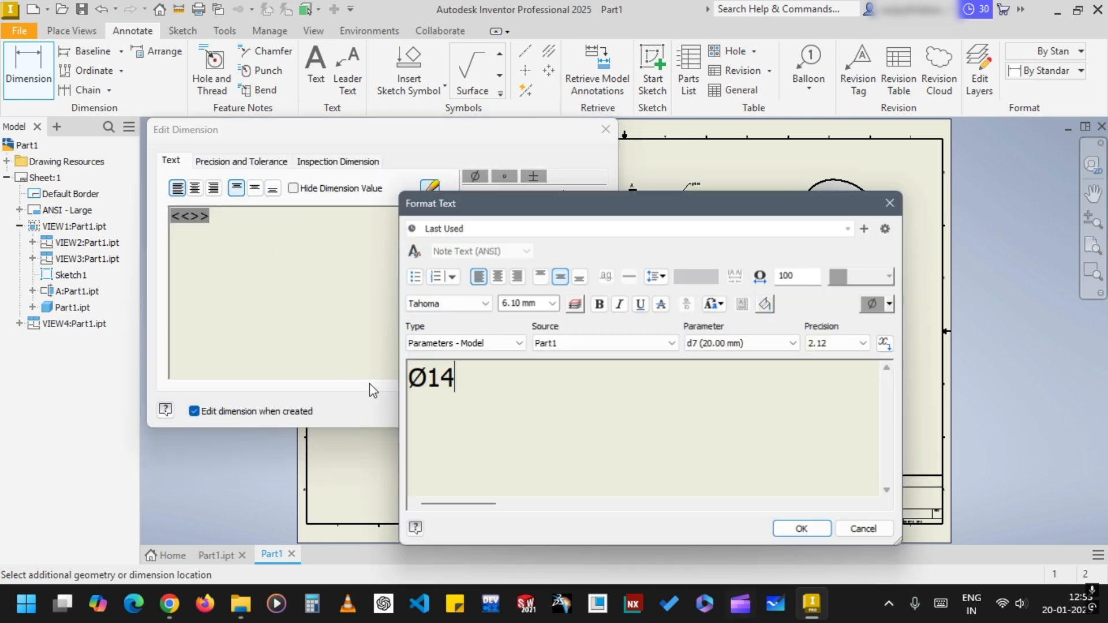
drag(506, 391, 406, 382)
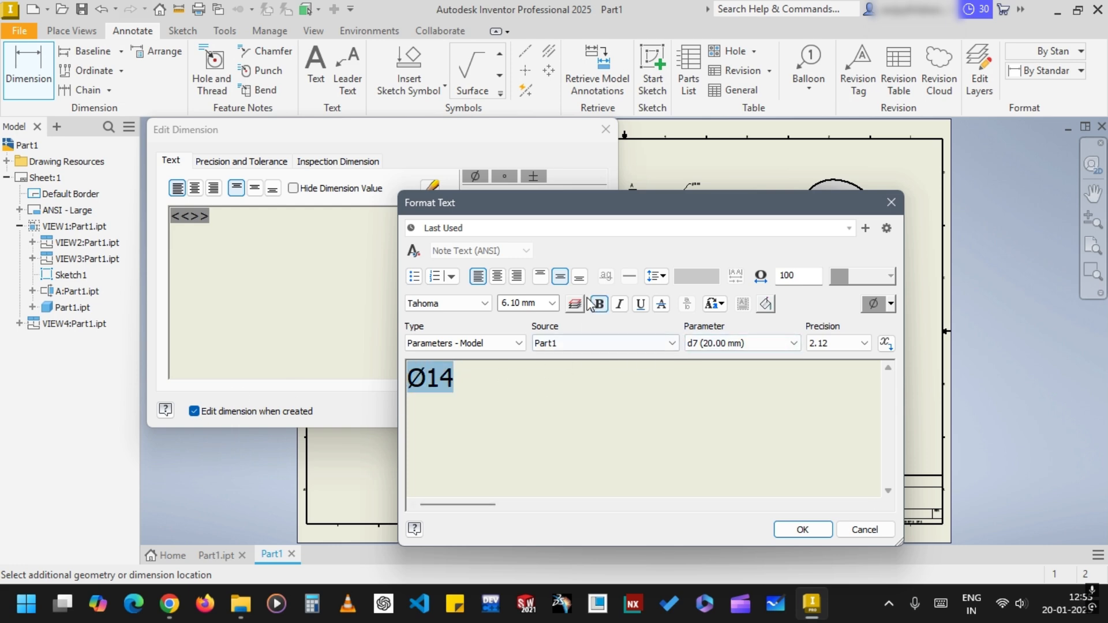
click(552, 302)
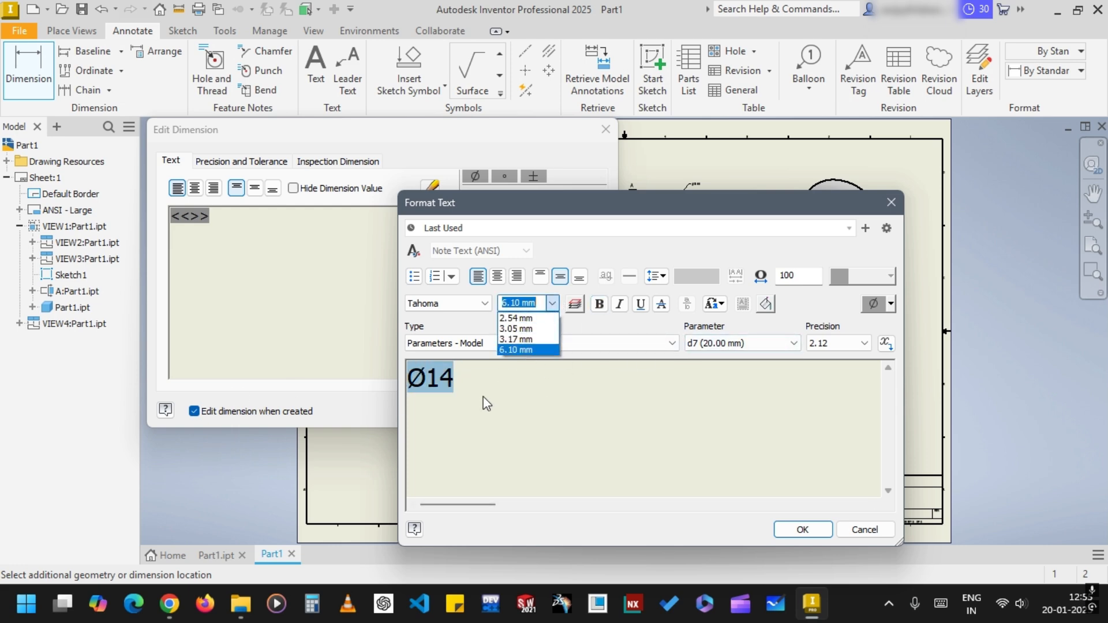
click(526, 350)
click(514, 303)
text(10)
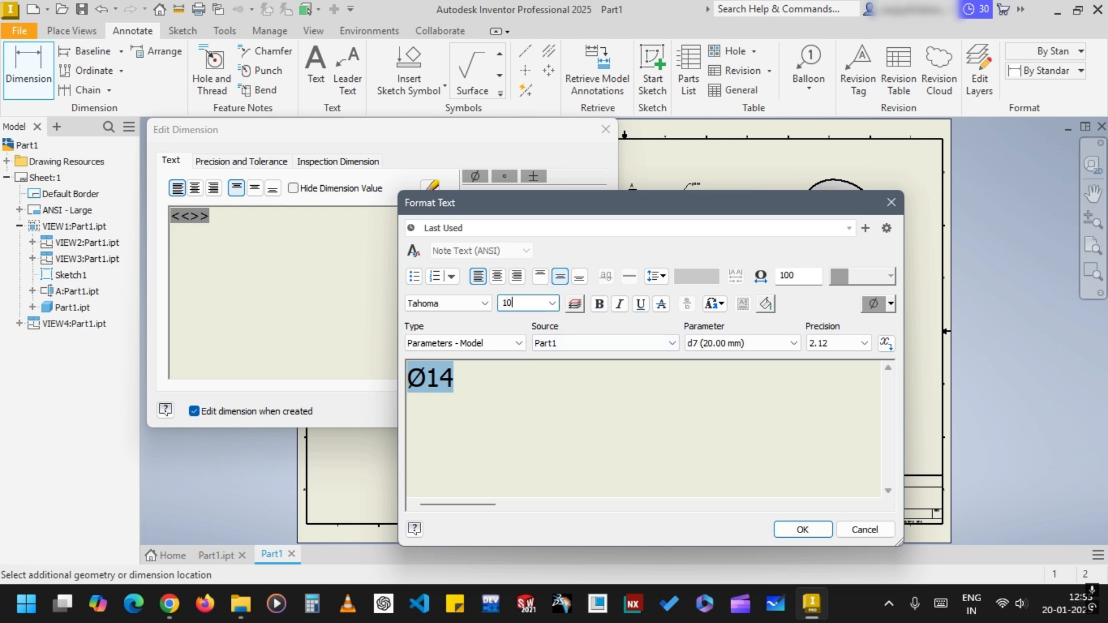
key(Return)
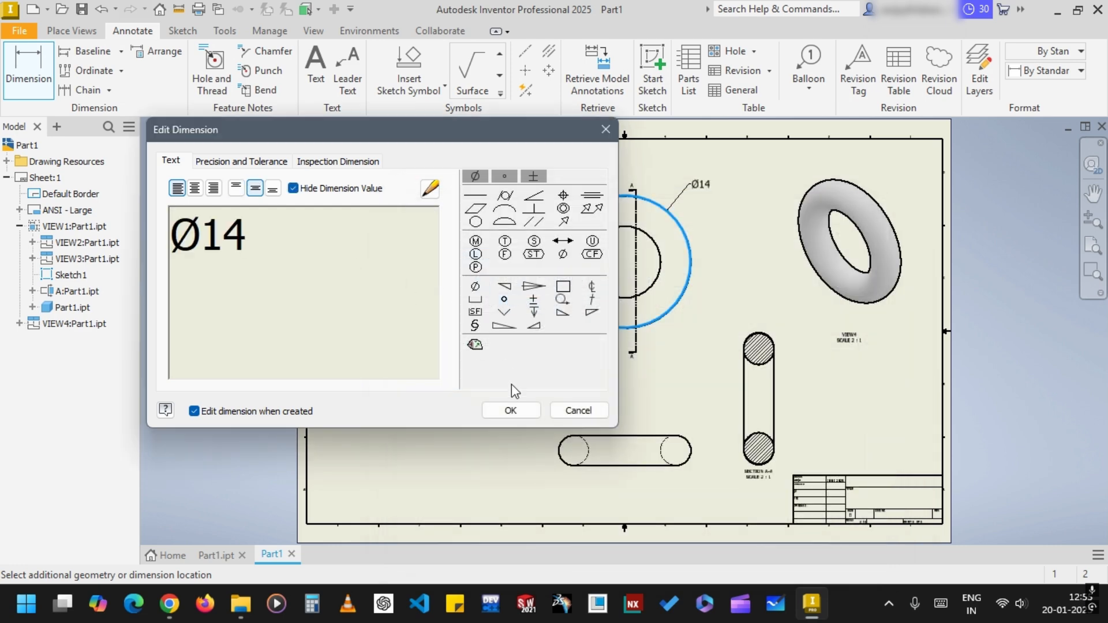
click(522, 411)
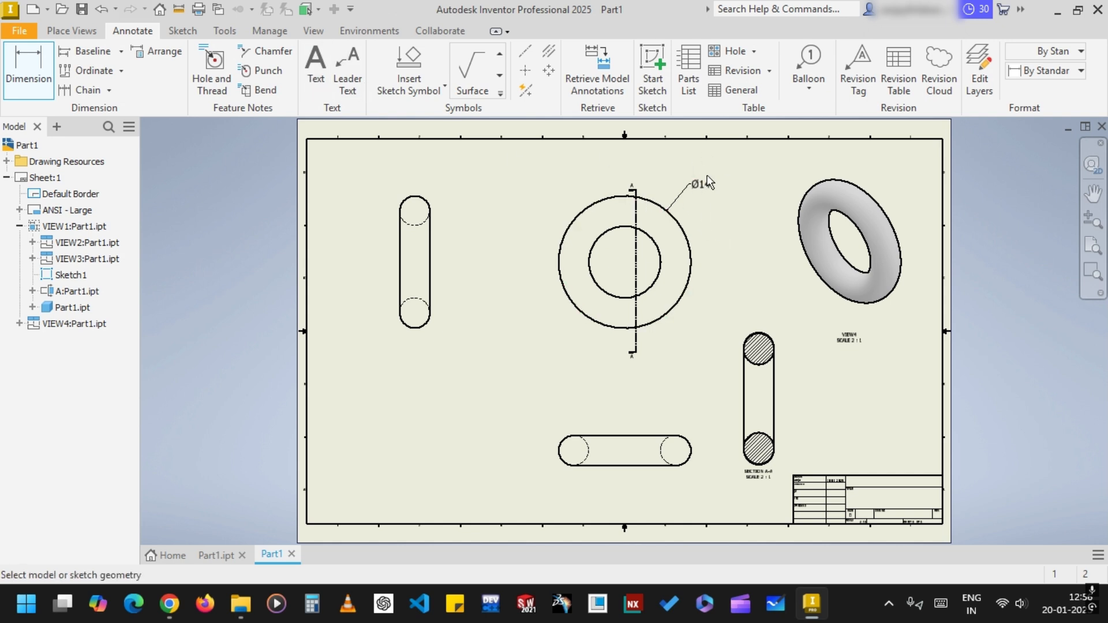
Start a text note in the blank area below the left side view with a text height of 10 mm
click(316, 66)
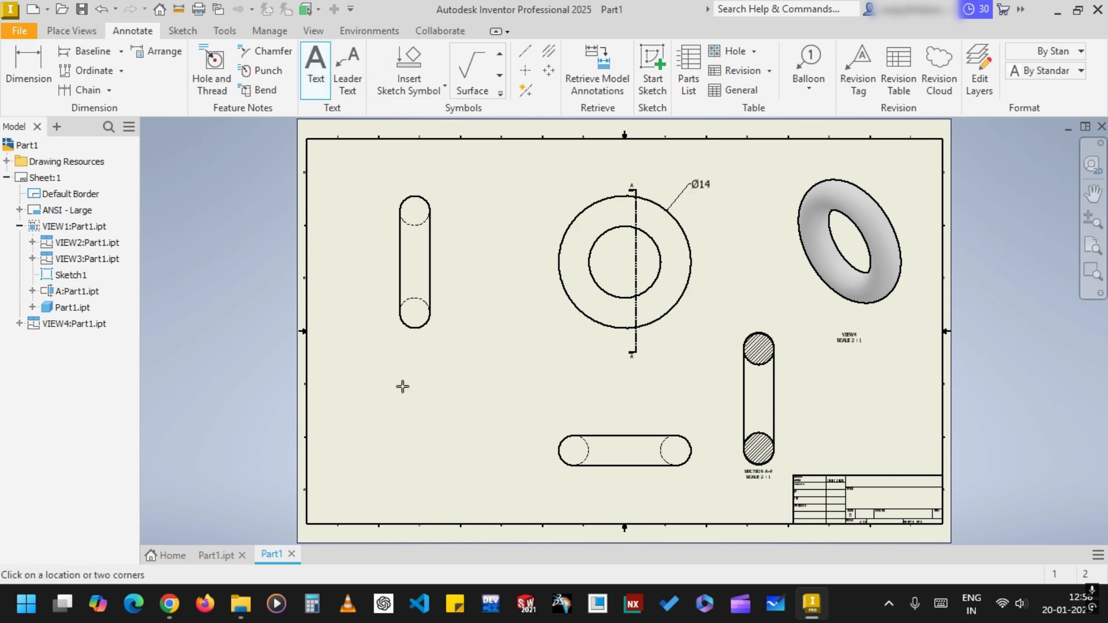
click(804, 521)
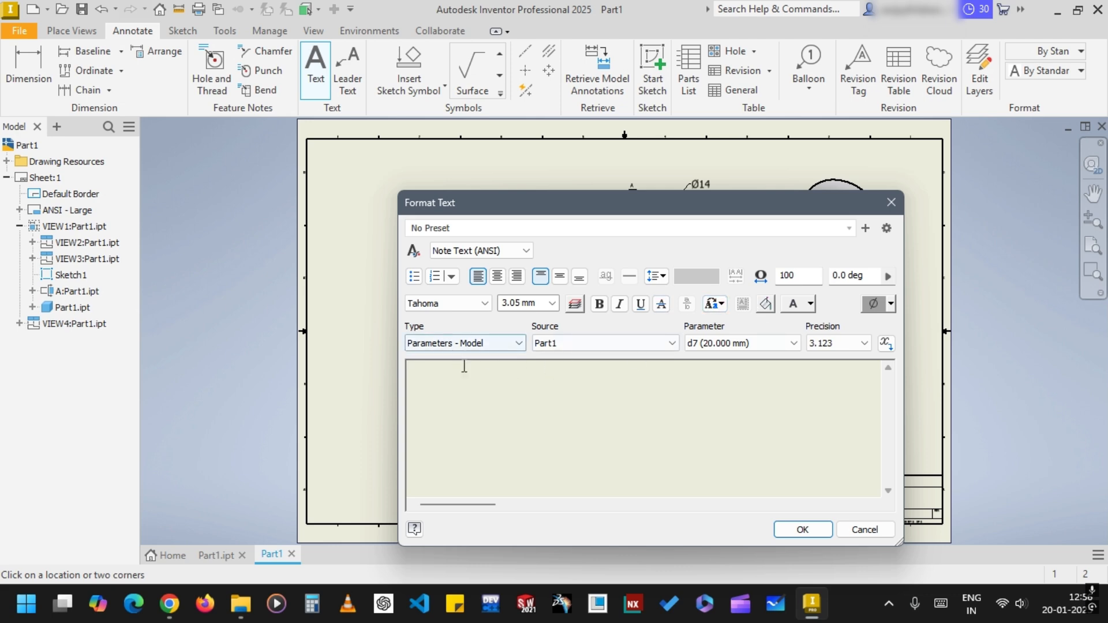
click(535, 303)
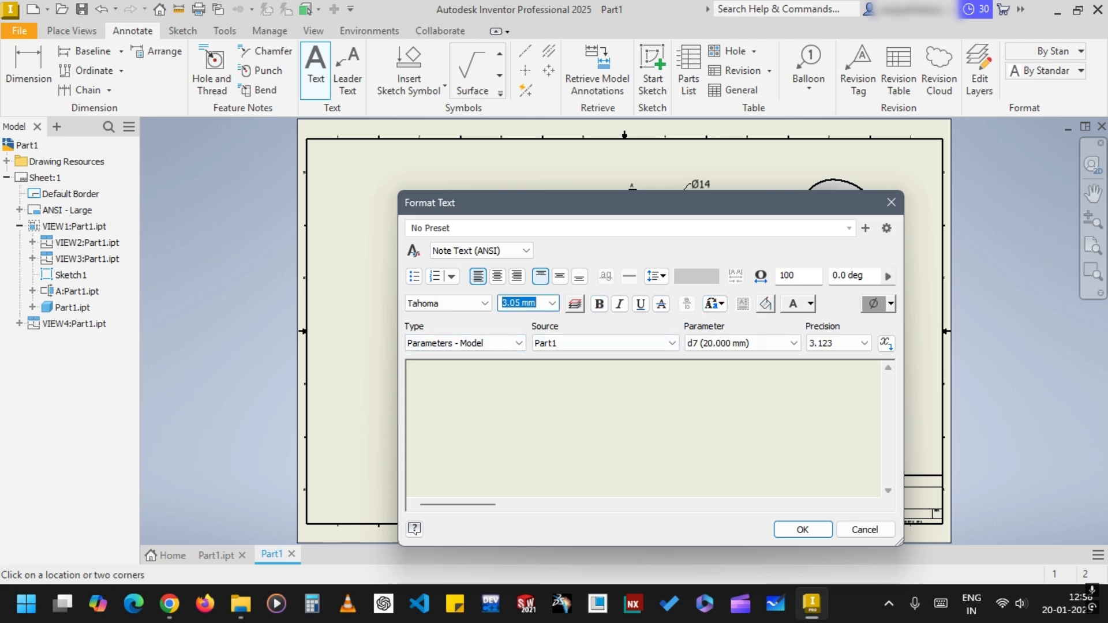
key(Escape)
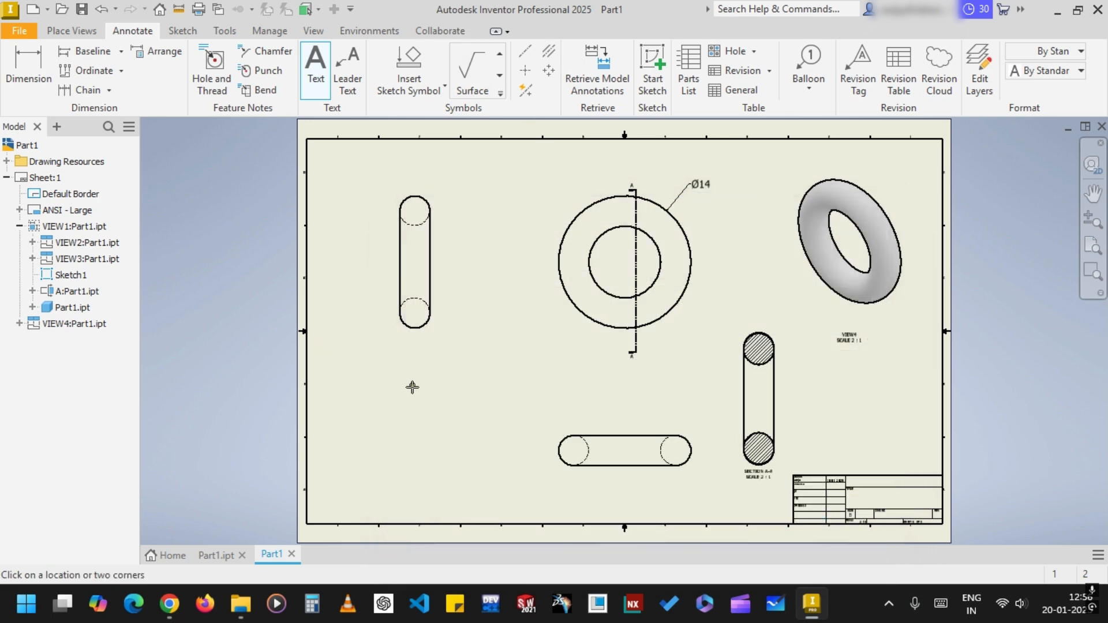
click(482, 395)
click(526, 306)
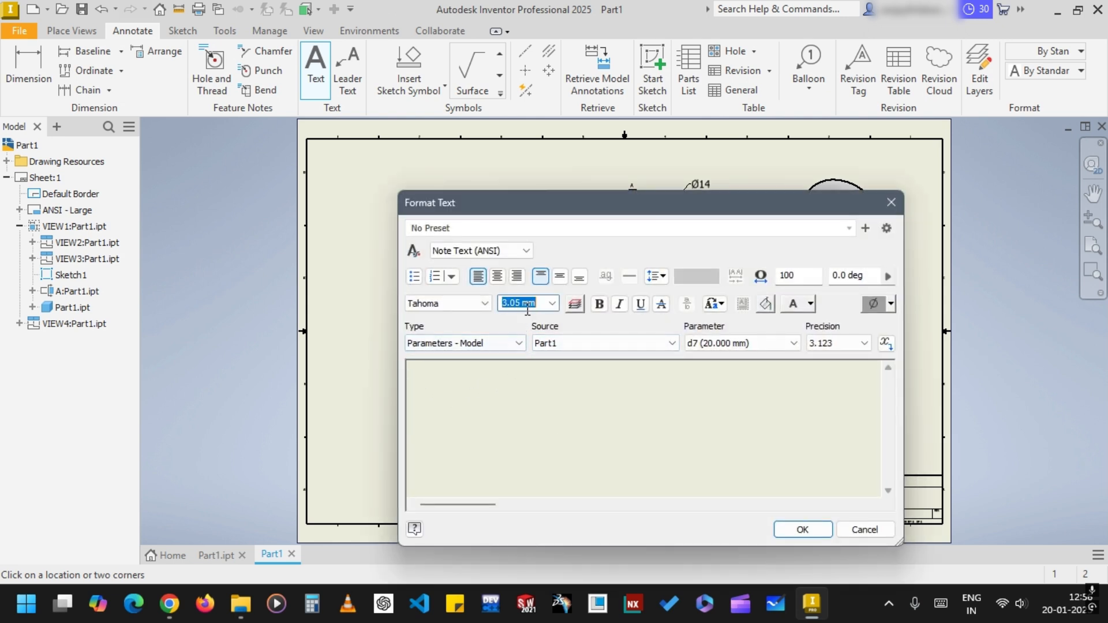
click(552, 303)
click(533, 346)
text(10)
text(F)
Enter "1st Angle Proj" as the note's text and place the note on the sheet
key(BackSpace)
text(1st An)
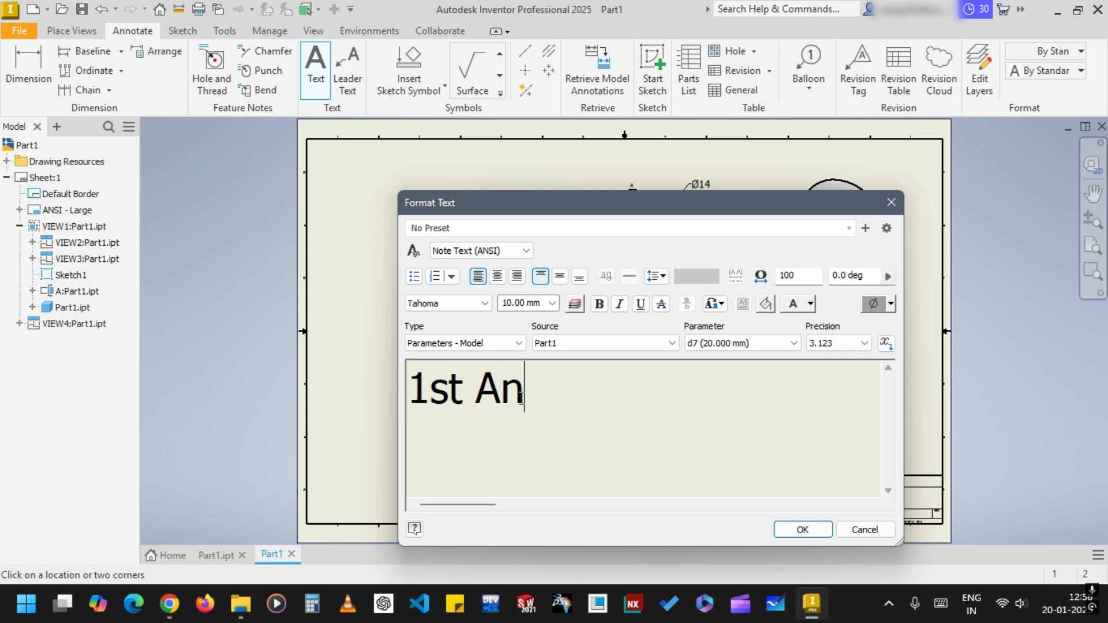
text(gle )
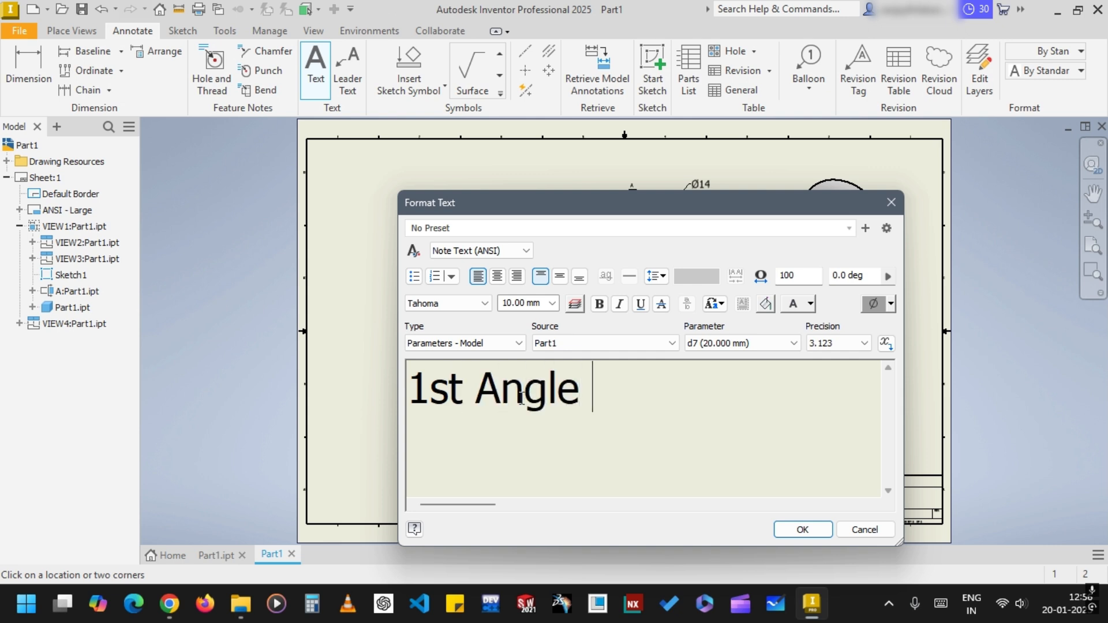
text(Proj)
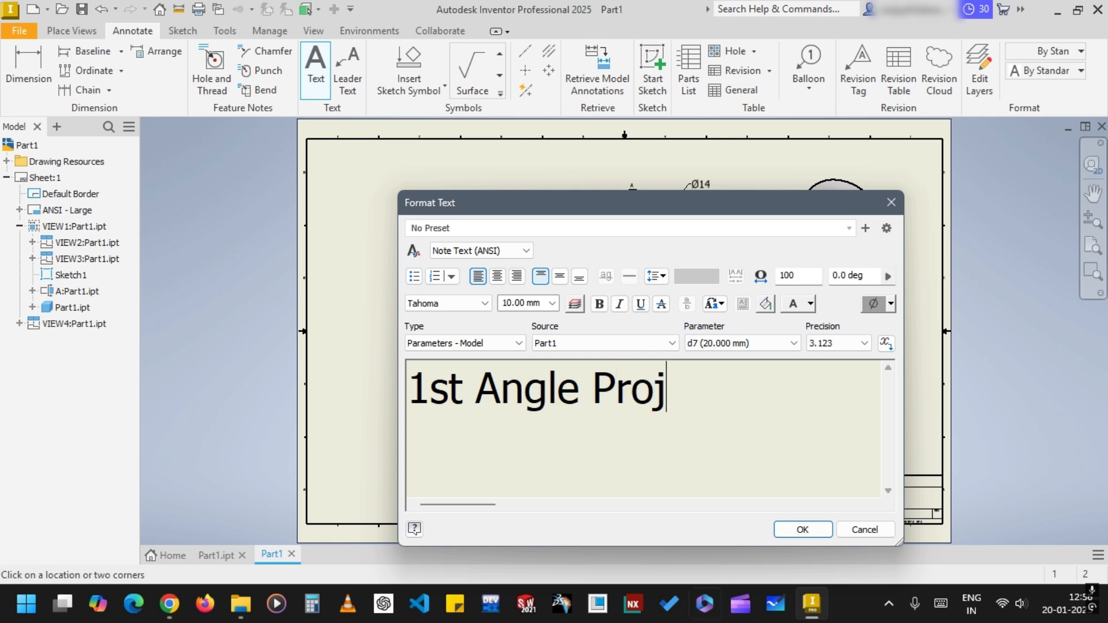
click(802, 531)
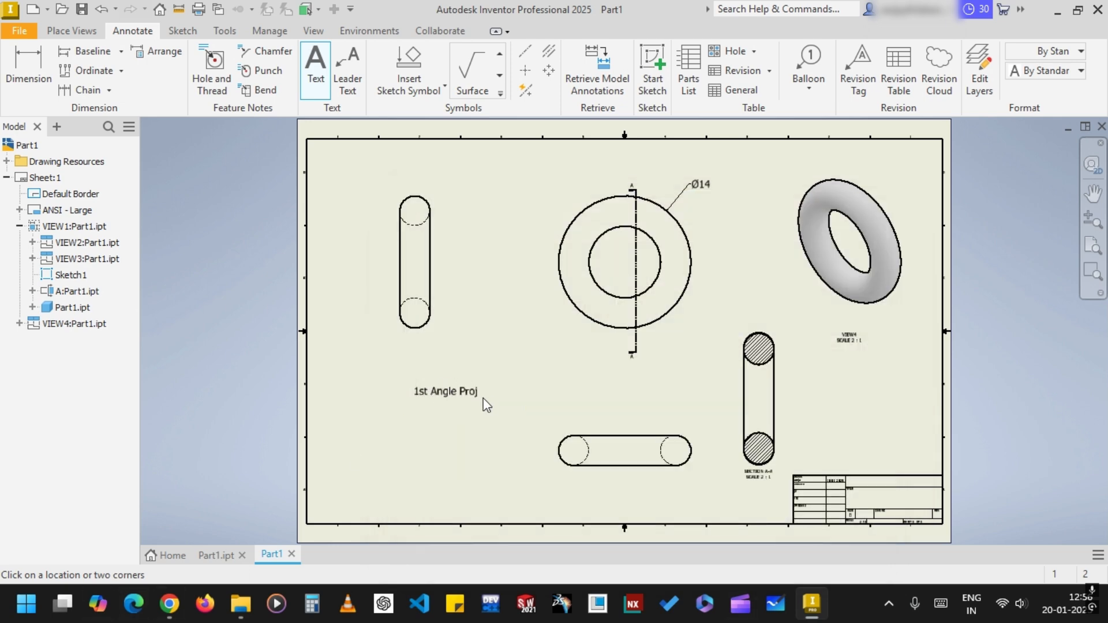
click(463, 394)
click(852, 529)
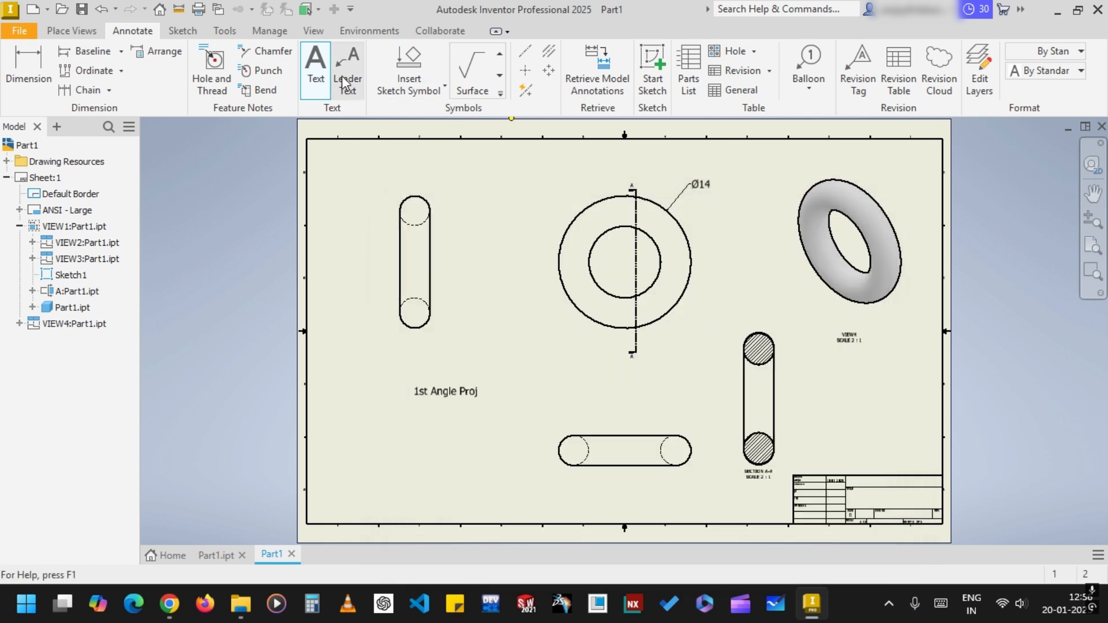
click(312, 84)
click(347, 75)
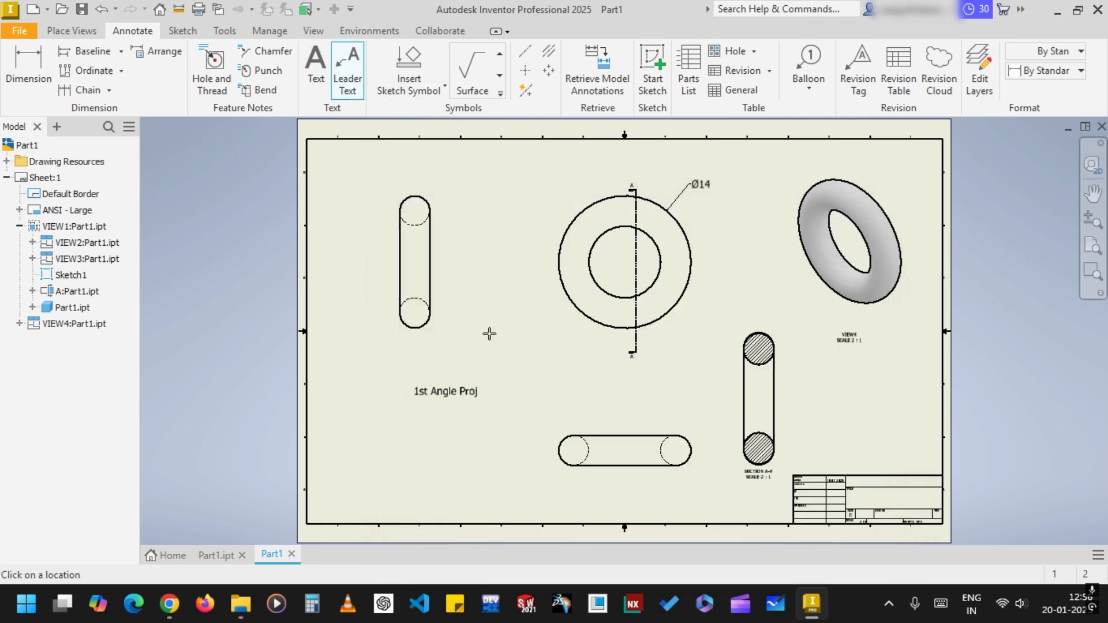
key(Escape)
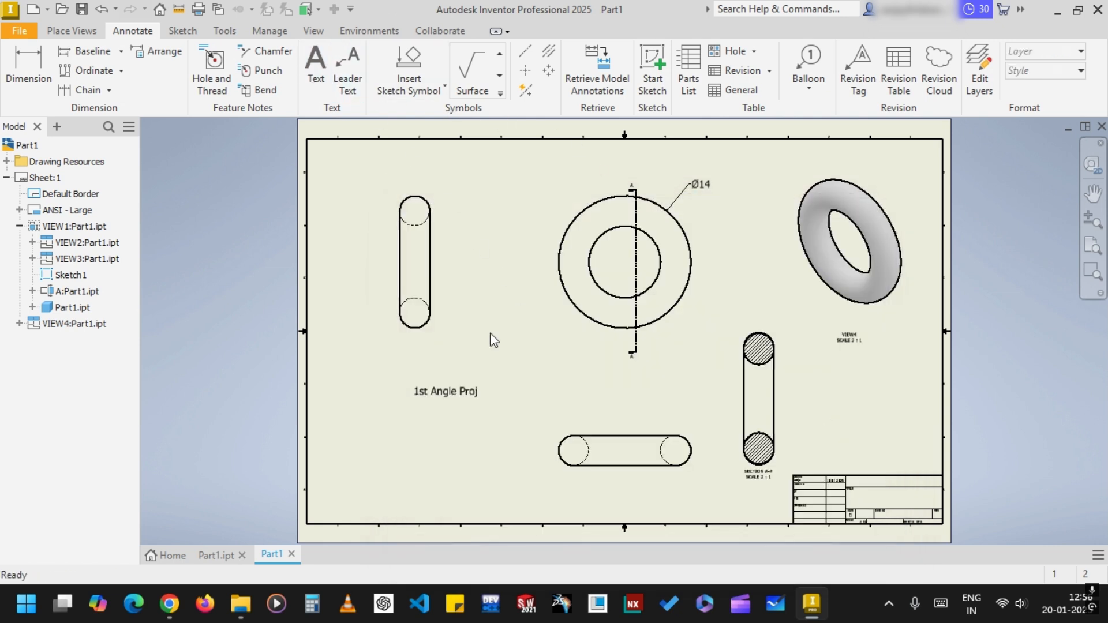
Move the "1st Angle Proj" note down into the lower-left area of the sheet and deselect it
click(462, 391)
drag(462, 390, 446, 486)
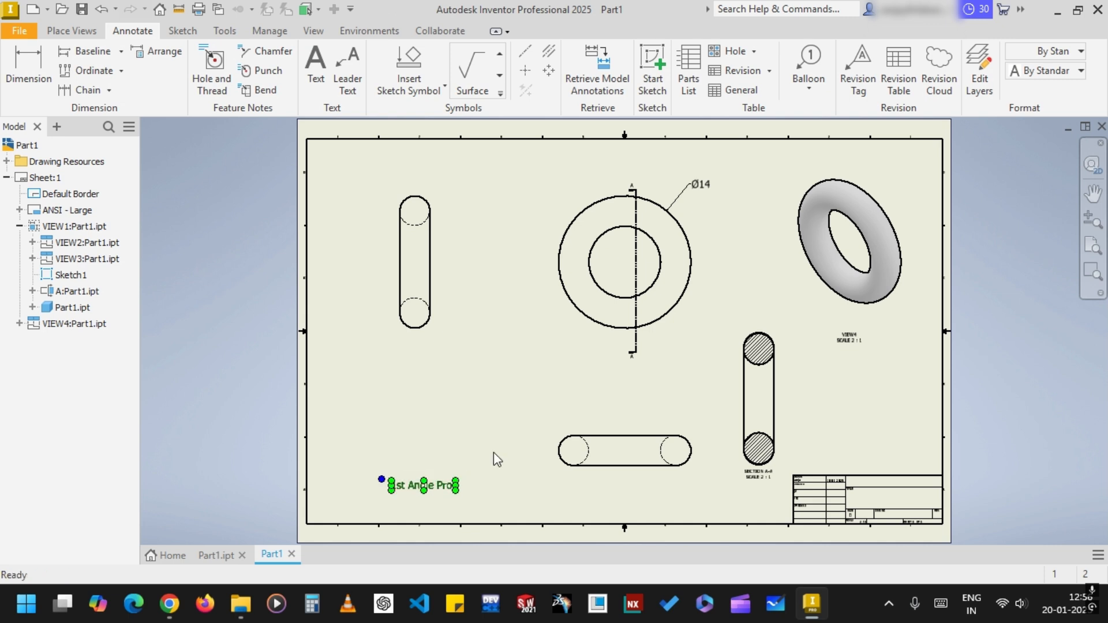
click(1042, 532)
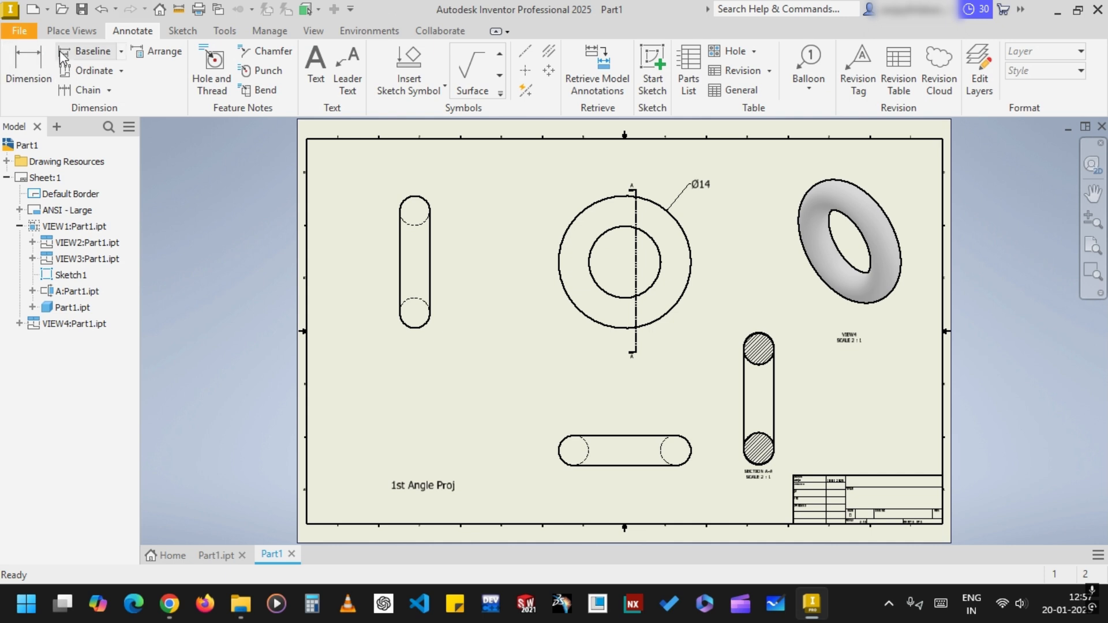
Switch to the Part1.ipt ring model and review the available Environments and Collaborate tools
click(217, 555)
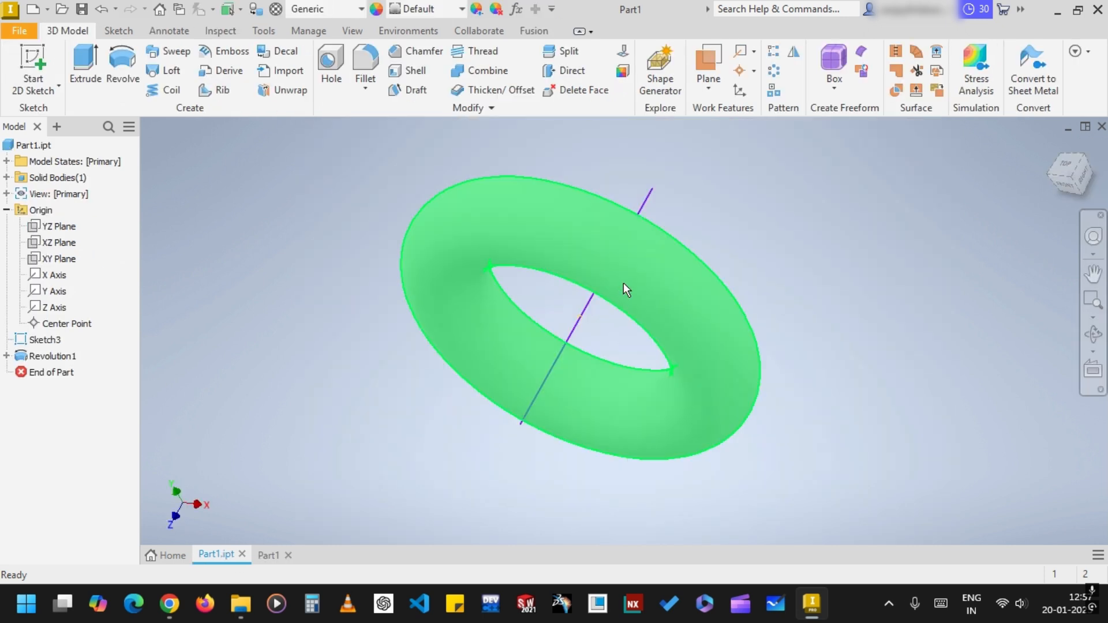
click(630, 265)
click(829, 222)
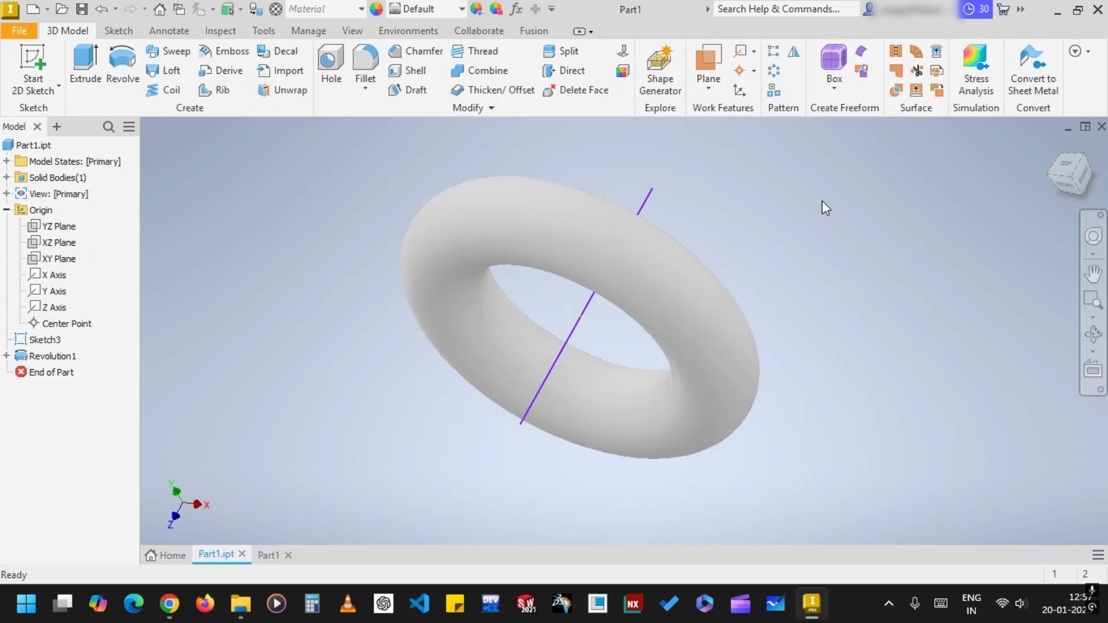
mouse_move(849, 268)
middle_down()
mouse_move(841, 316)
mouse_move(837, 286)
middle_up()
click(398, 31)
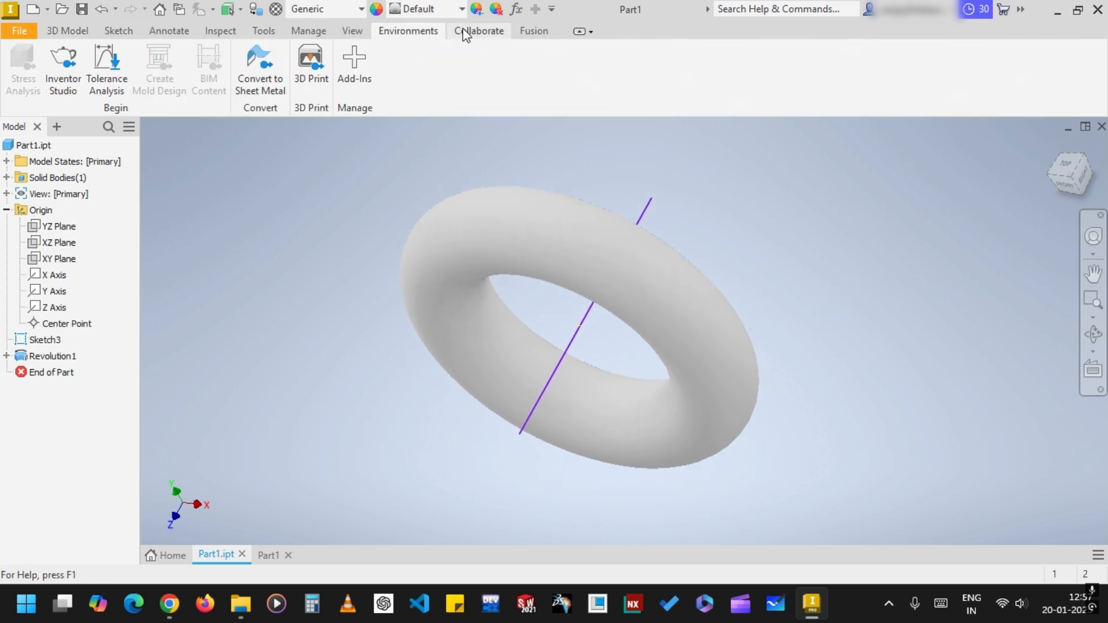
click(505, 35)
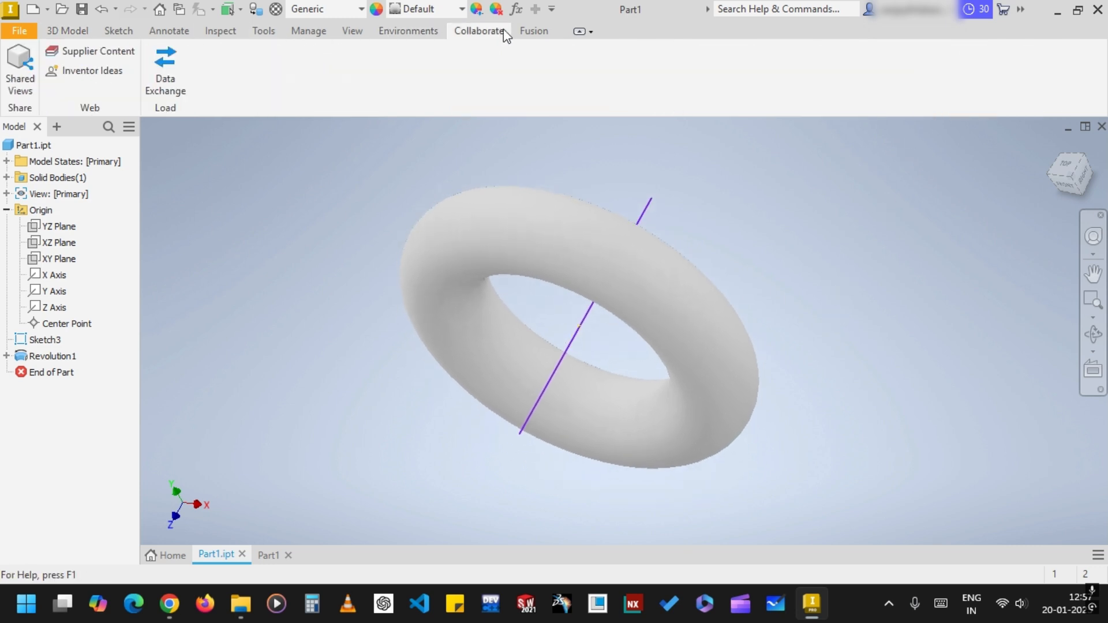
click(70, 31)
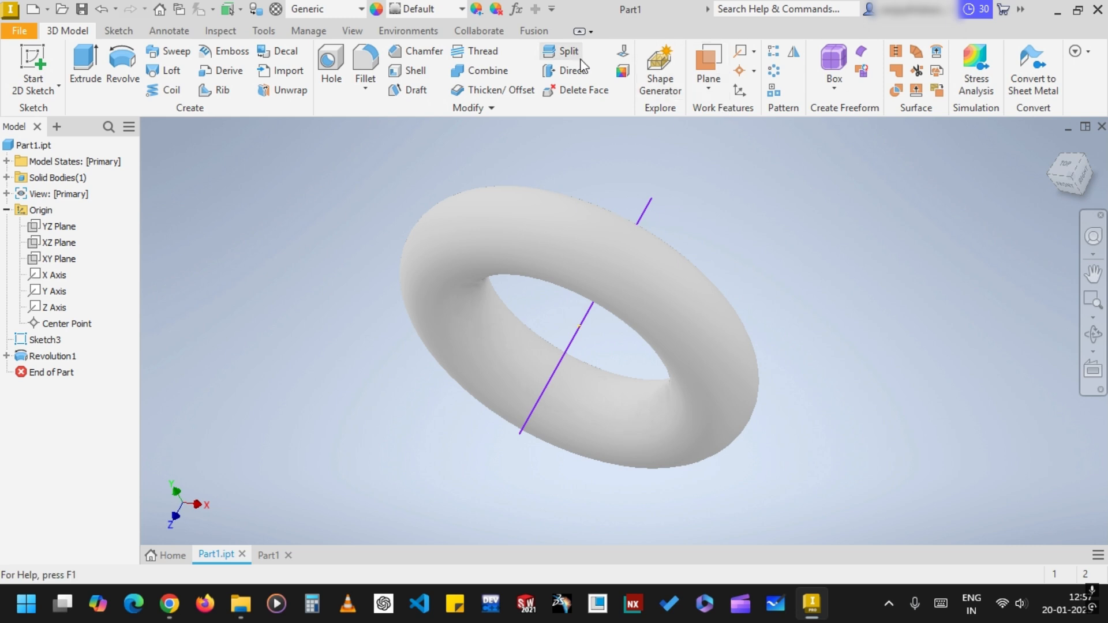
Try to add a thread to the ring with the Thread command
click(485, 53)
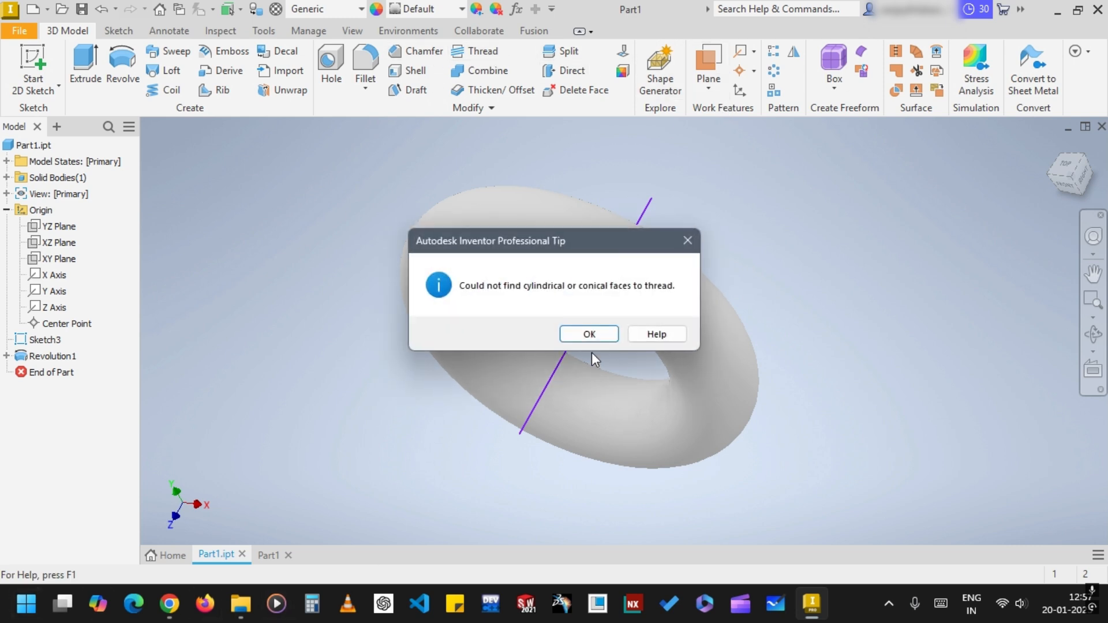
click(688, 240)
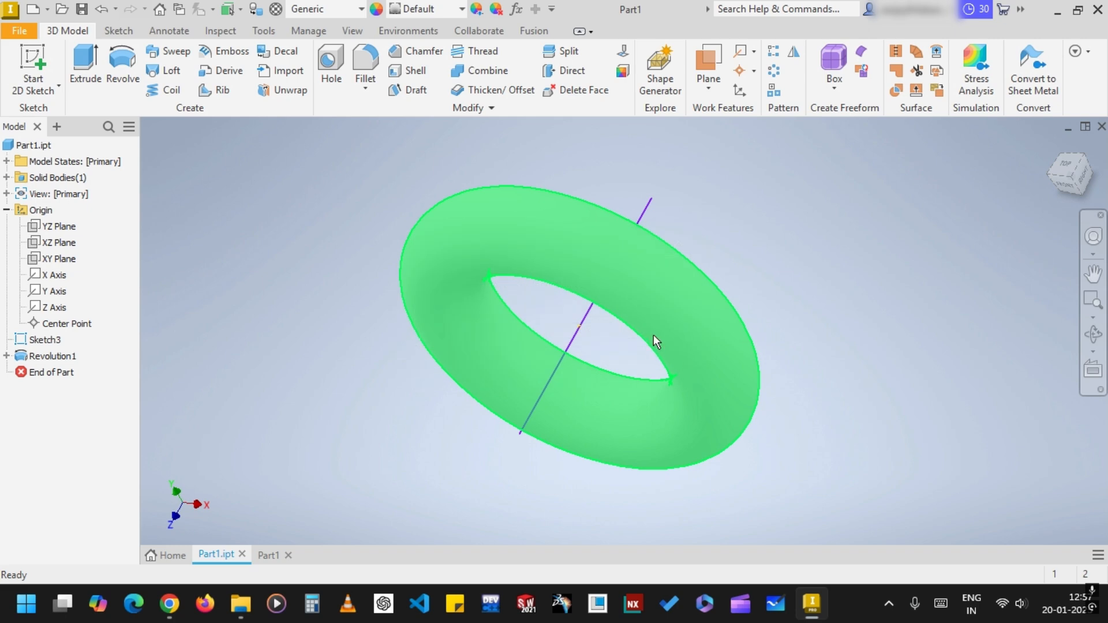
click(653, 336)
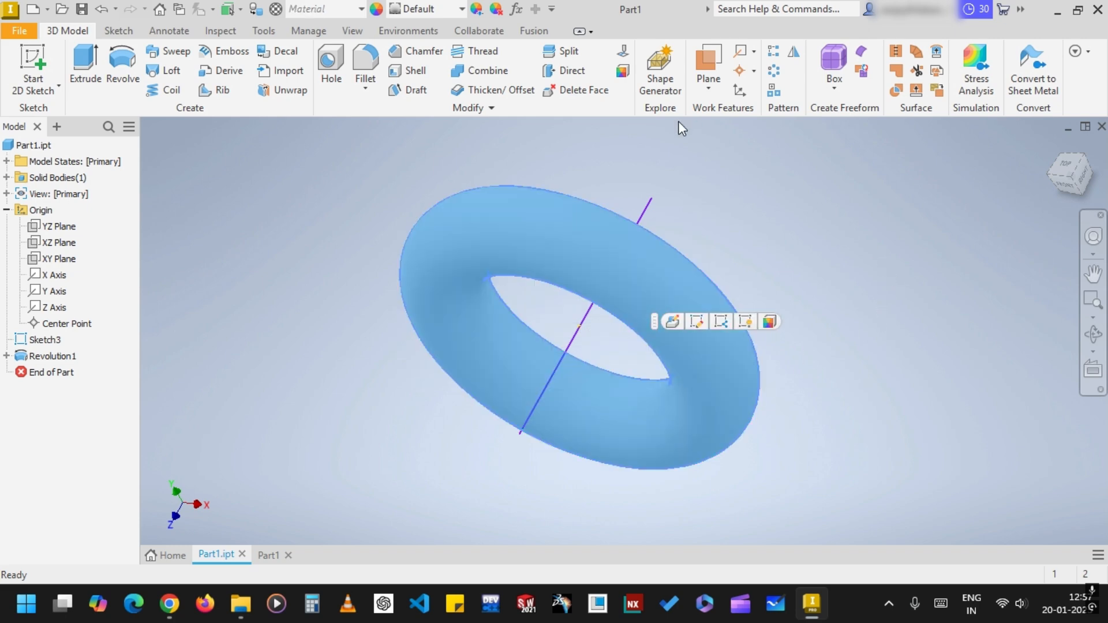
click(785, 188)
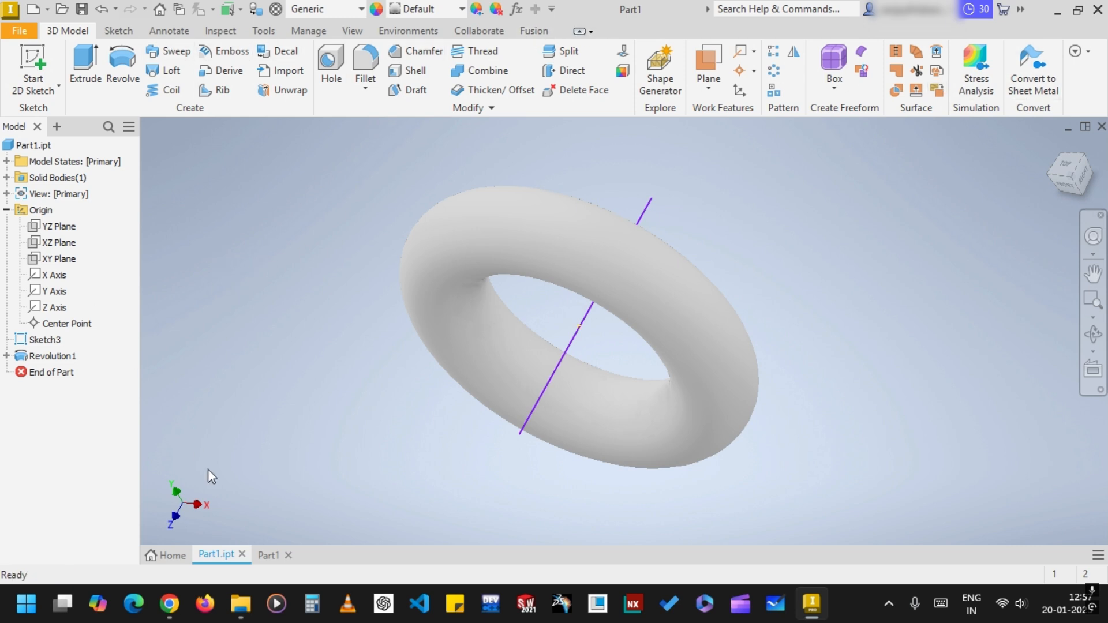
Delete the ring's Revolution1 feature and the remaining Sketch3 from the part
click(484, 225)
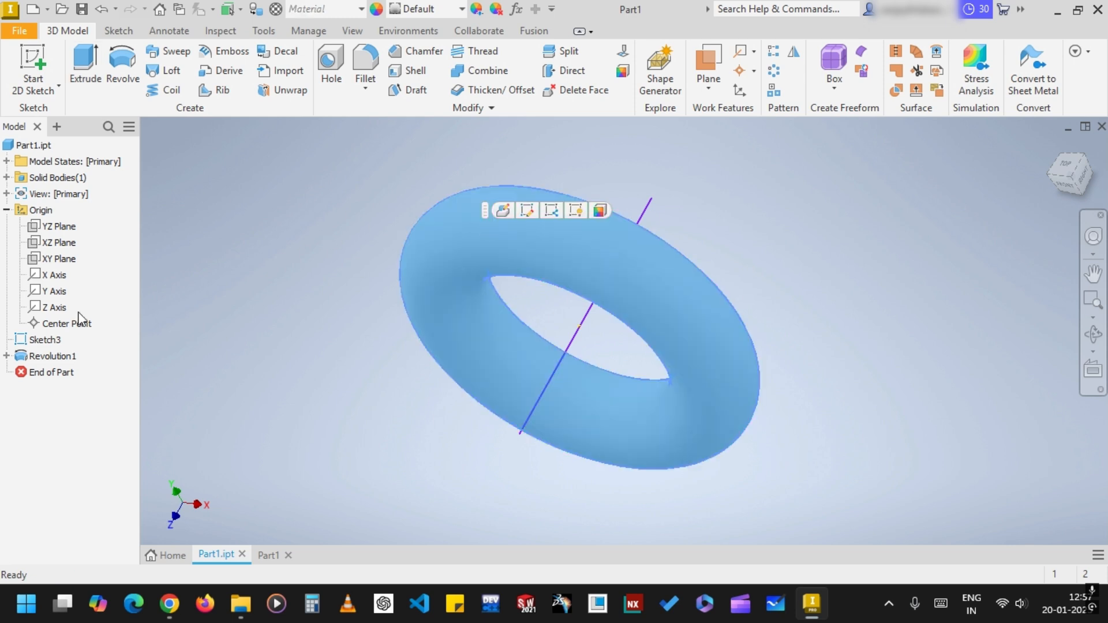
right_click(459, 258)
click(467, 267)
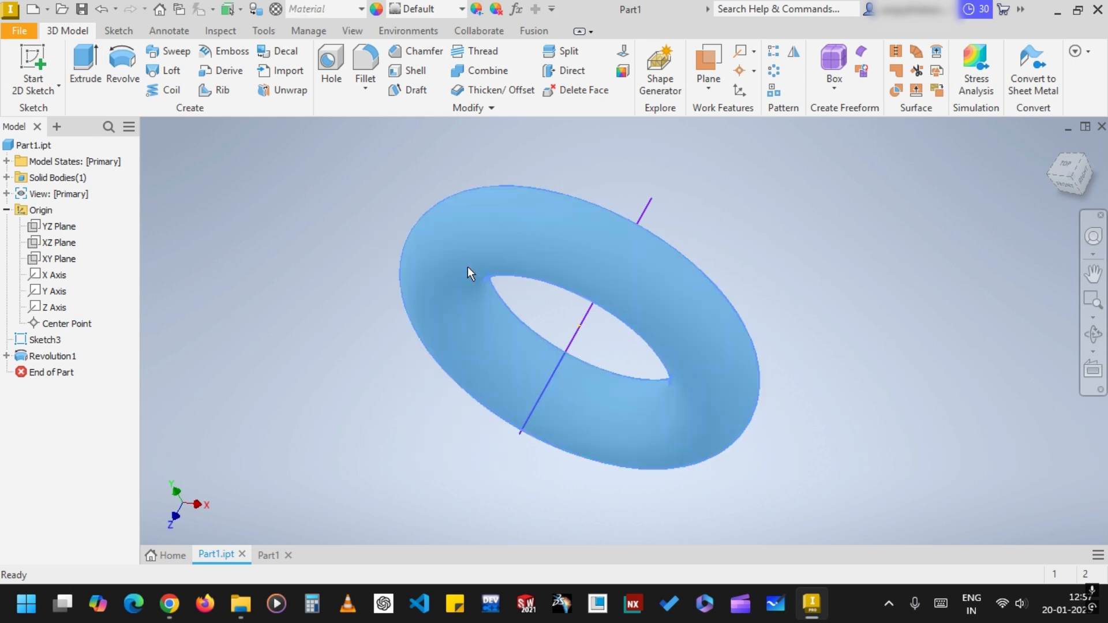
right_click(468, 268)
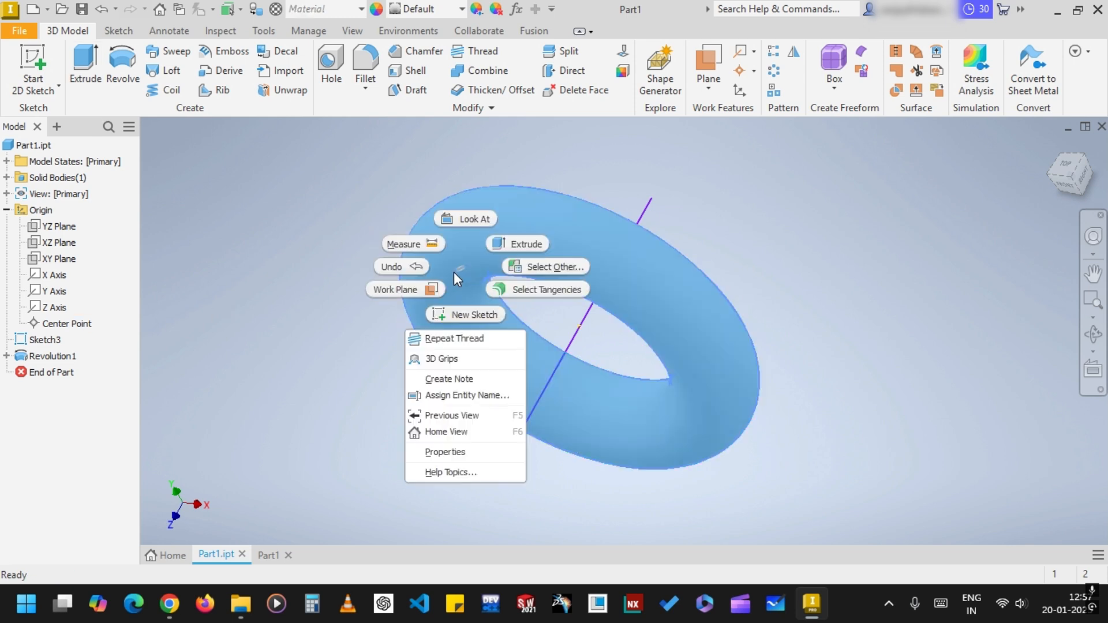
click(53, 356)
right_click(53, 356)
click(85, 316)
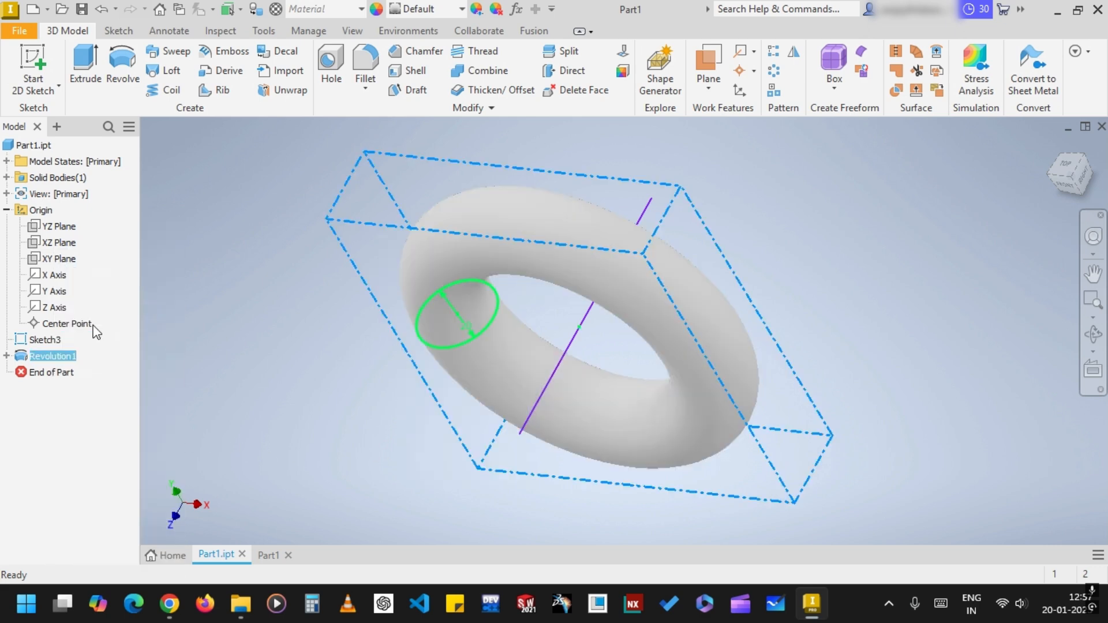
click(324, 295)
right_click(51, 329)
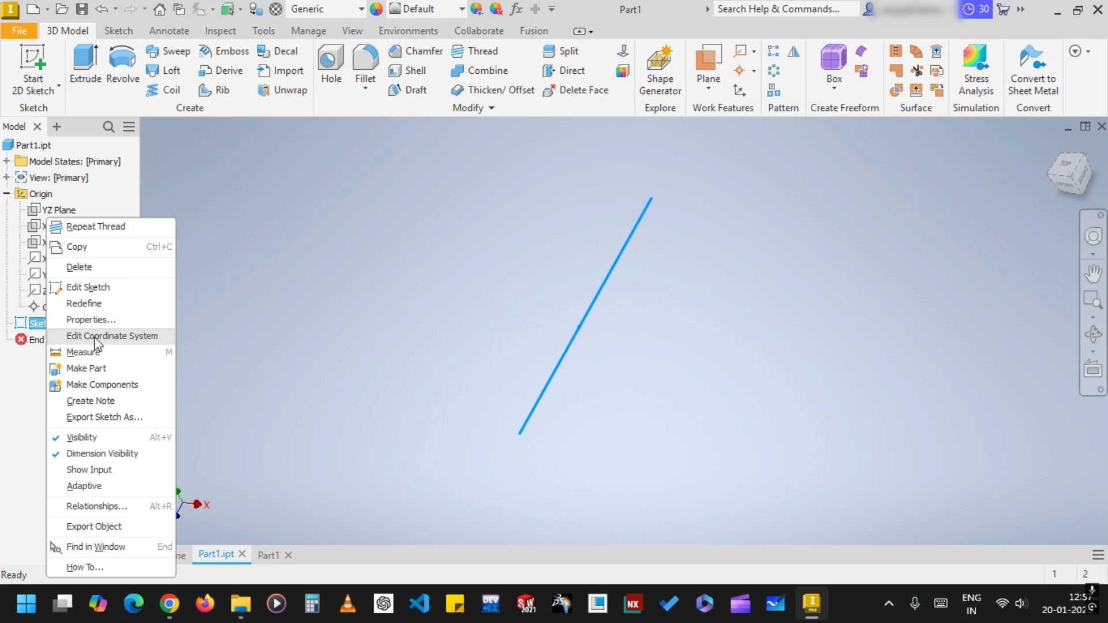
click(107, 268)
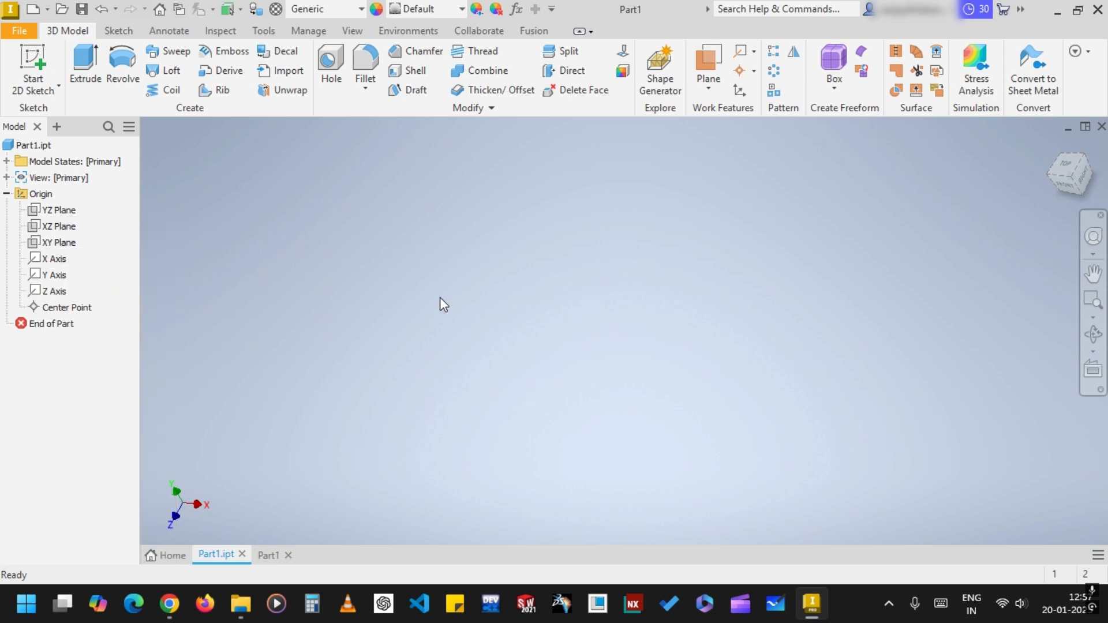
Sketch a center rectangle about 61 by 33 mm at the origin on the XZ plane, and finish the sketch
click(58, 227)
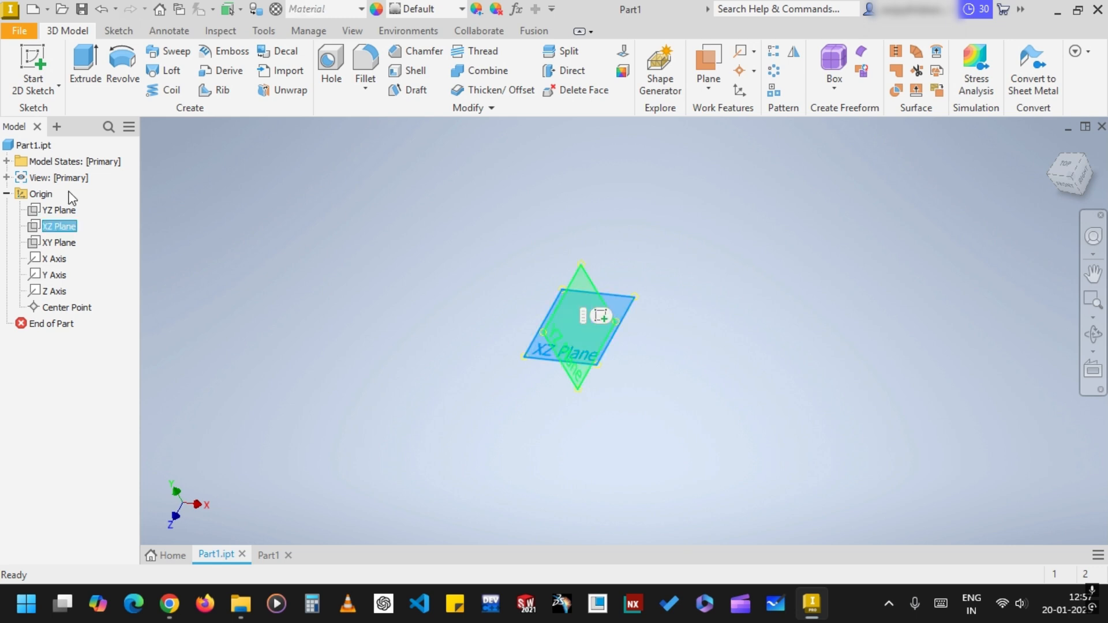
click(33, 62)
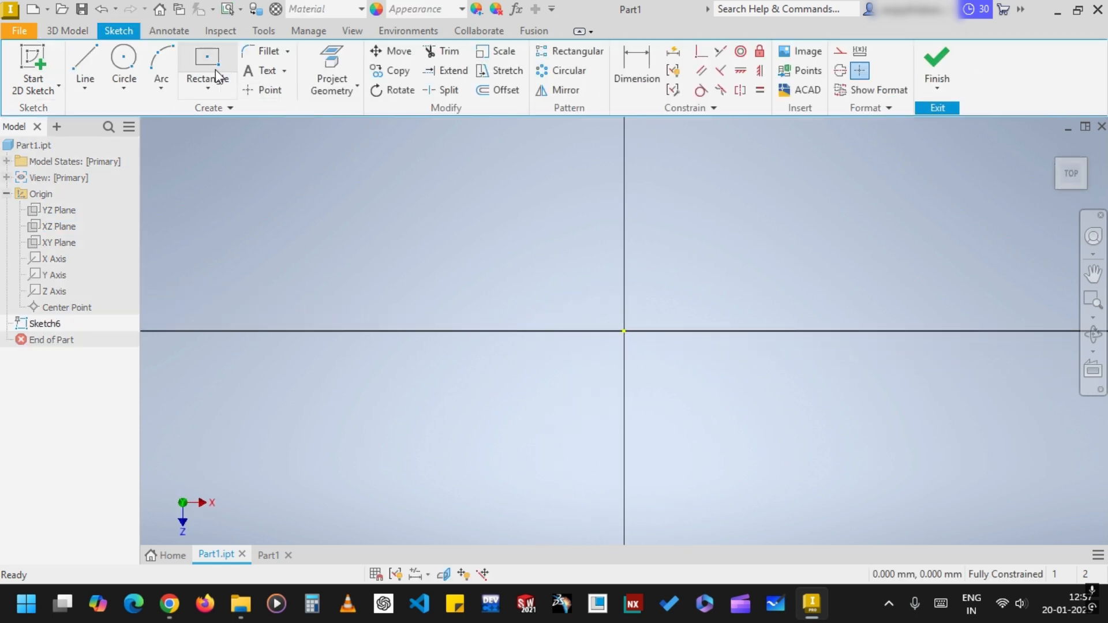
click(208, 72)
click(624, 333)
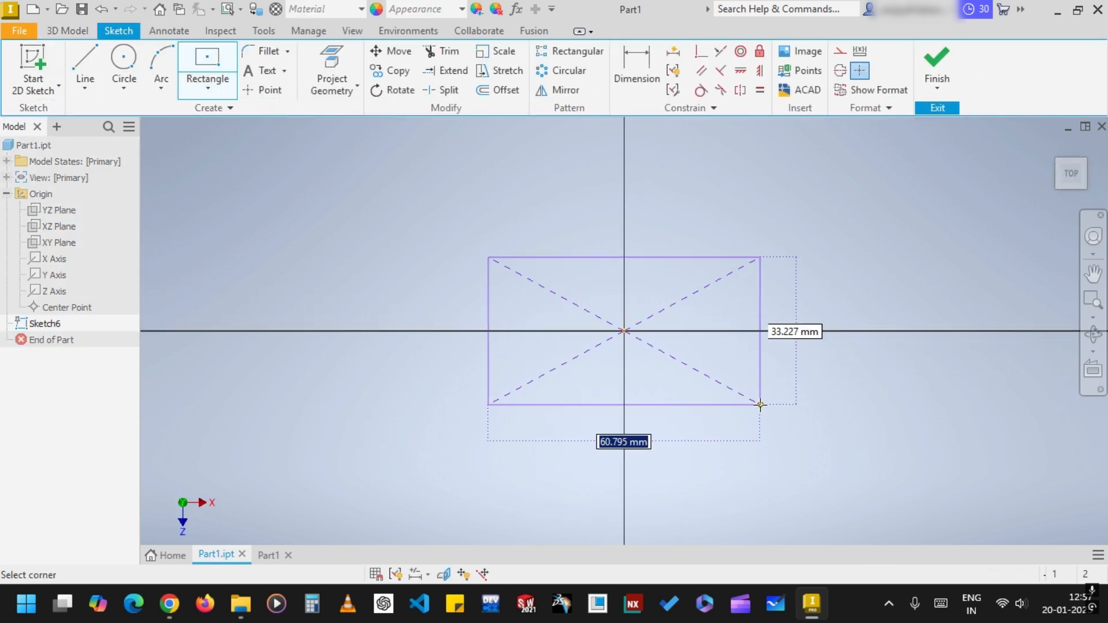
click(761, 405)
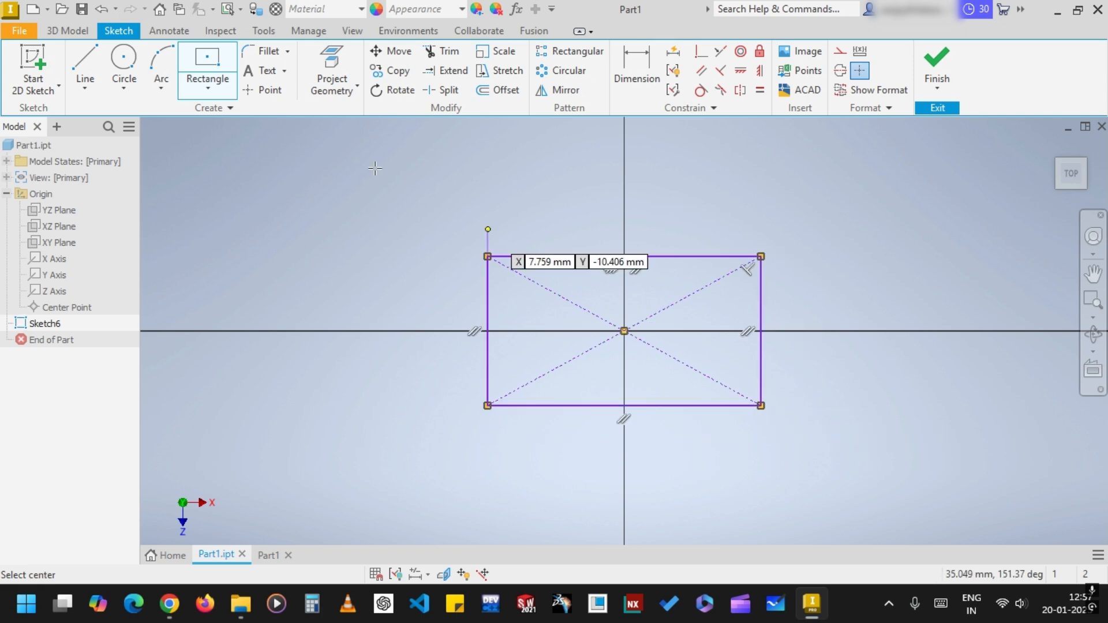
click(929, 55)
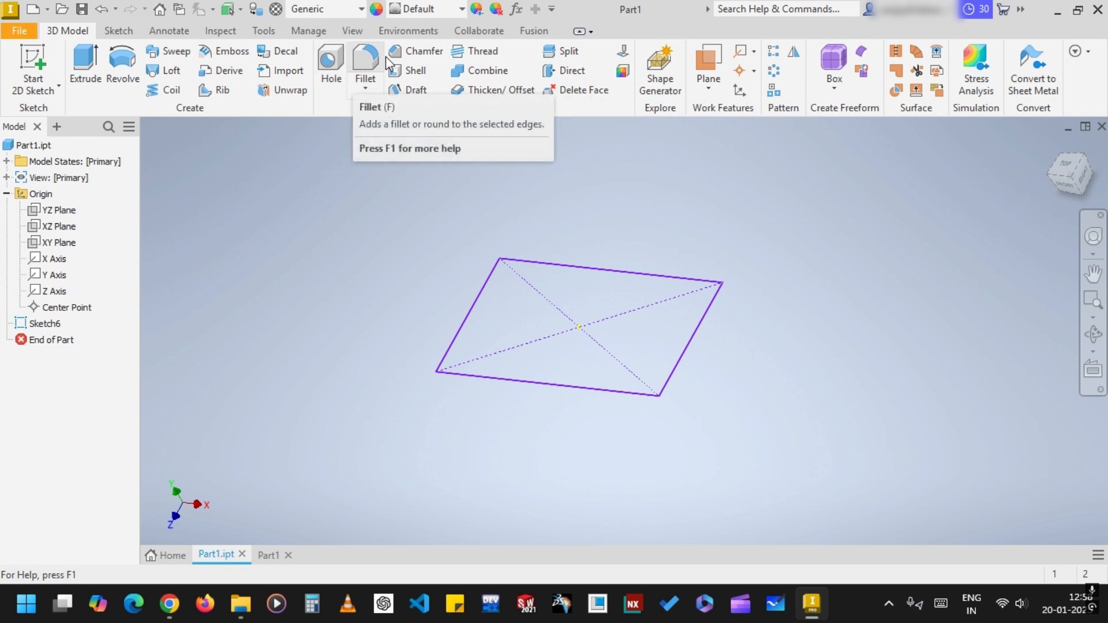
Extrude the rectangle sketch 50 mm into a solid block
click(330, 60)
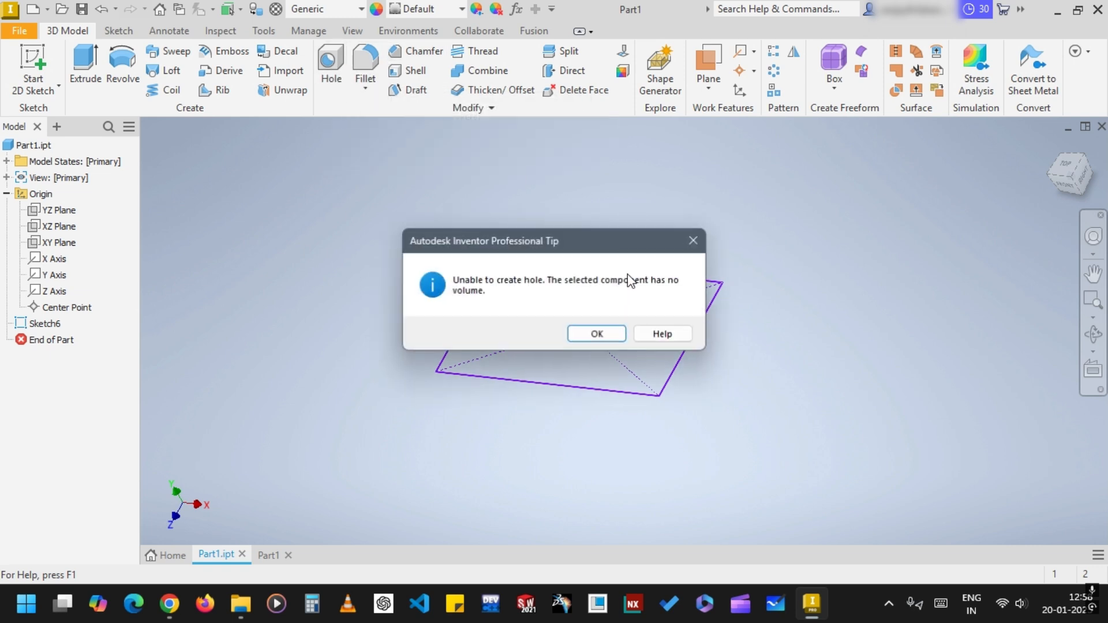
click(597, 336)
click(85, 63)
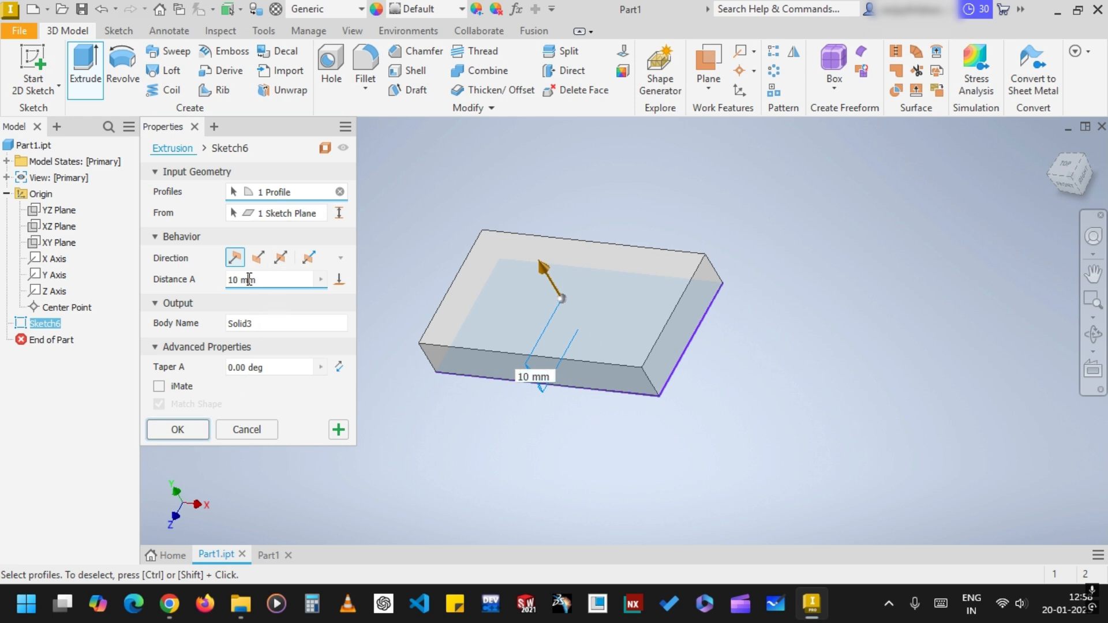
text(50)
key(Return)
click(476, 154)
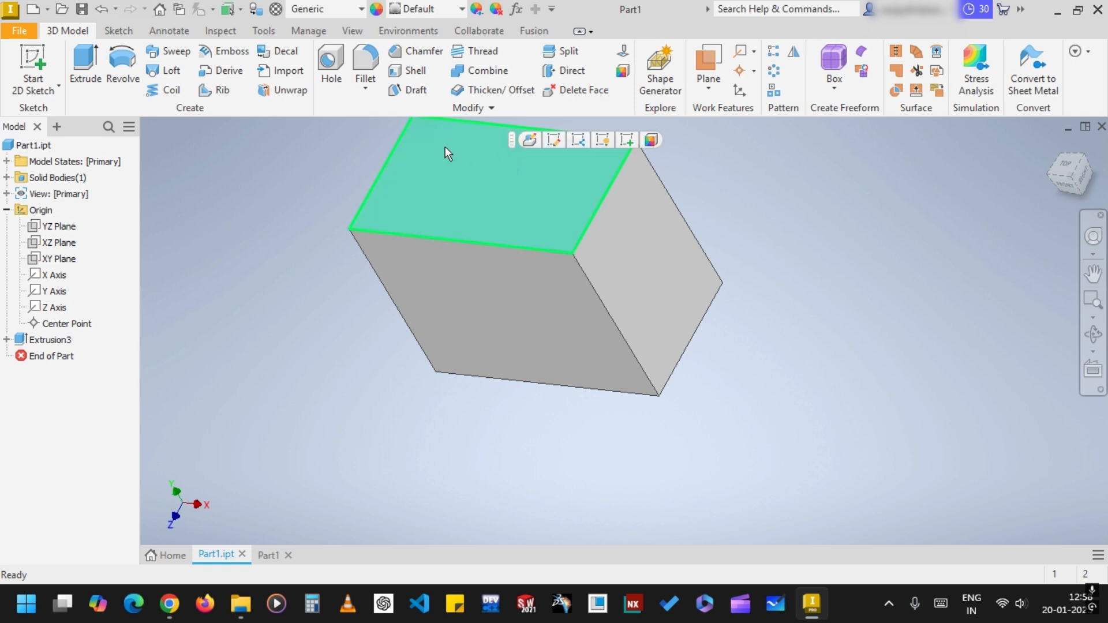
click(330, 65)
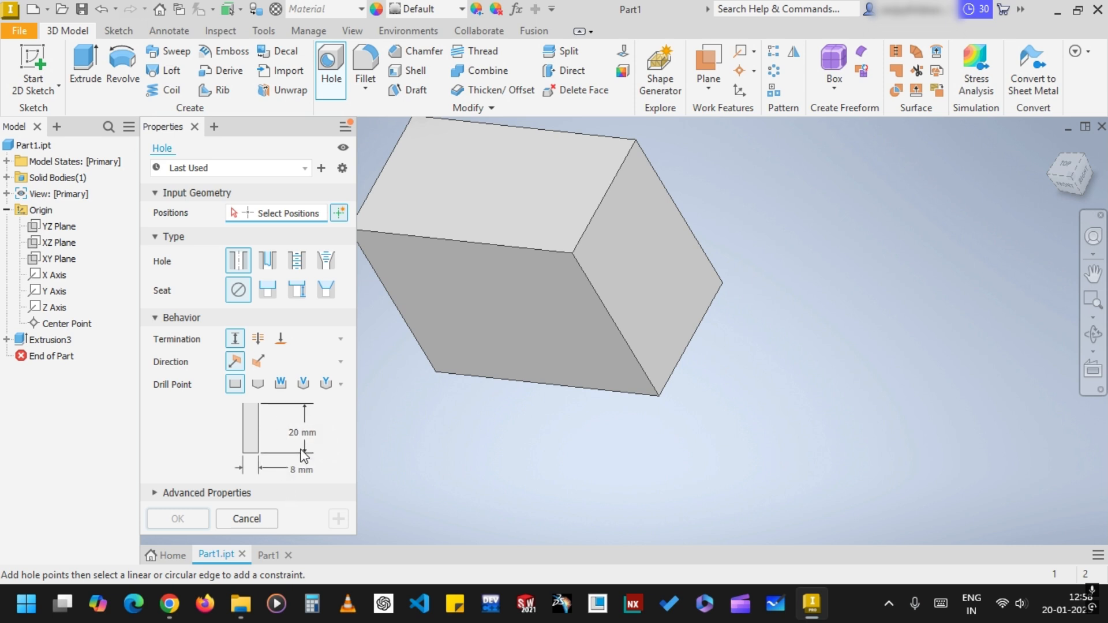
click(258, 384)
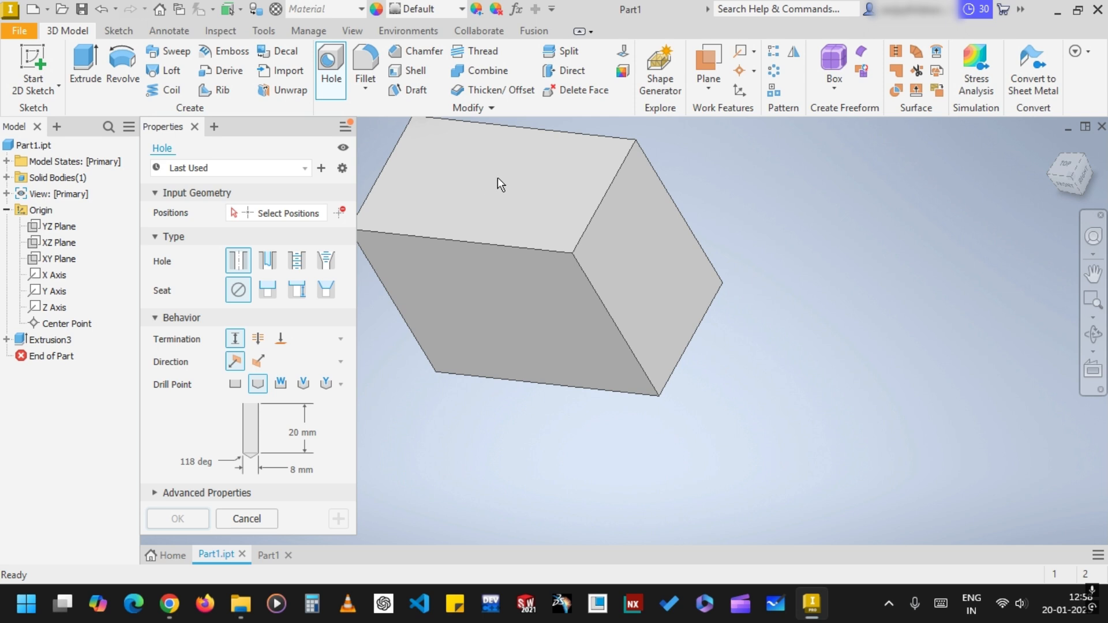
click(341, 213)
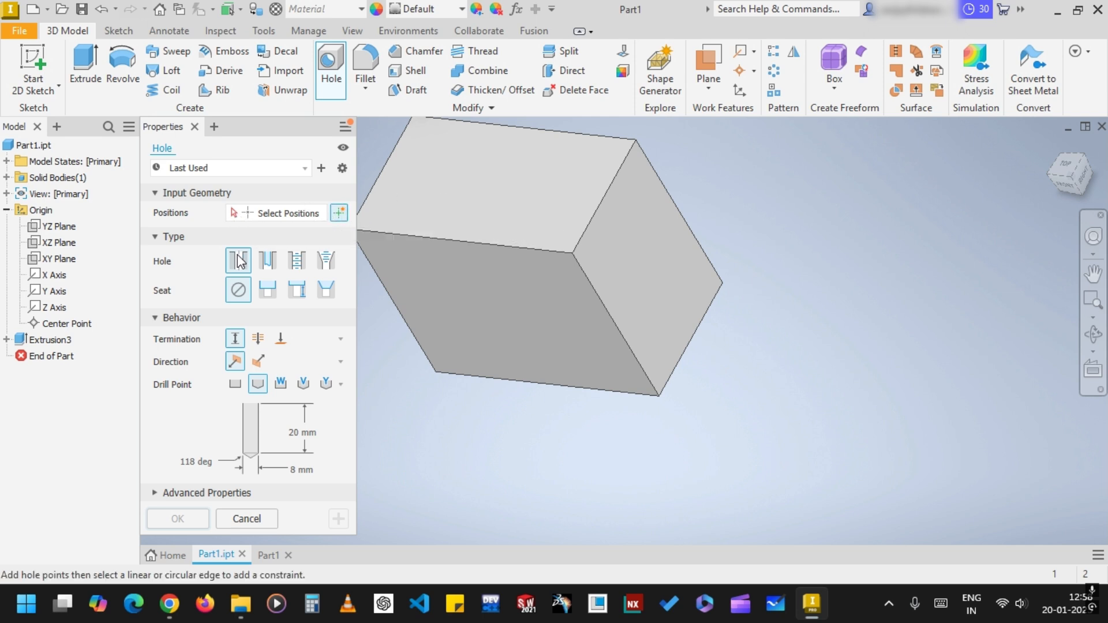
click(254, 518)
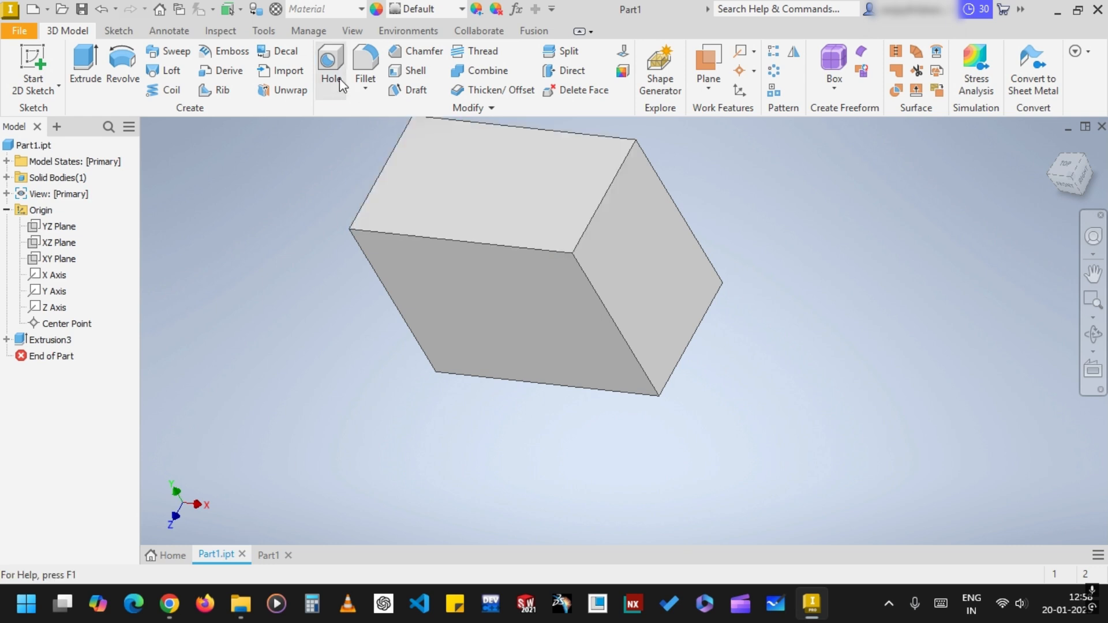
Sketch a small circle on the block's top face near its back edge, and finish the sketch
click(33, 65)
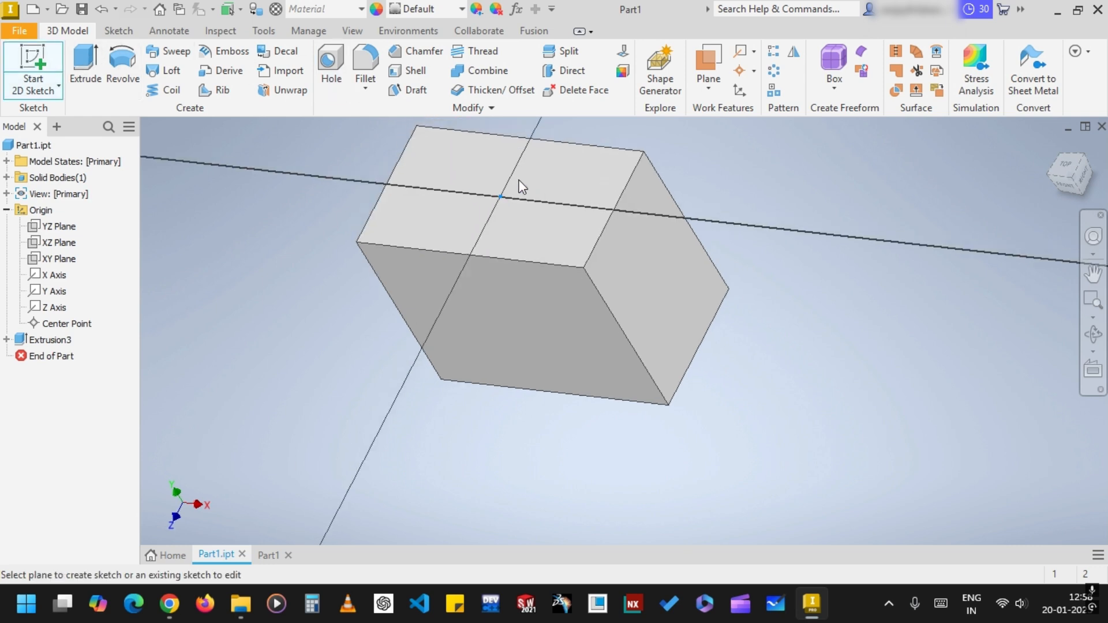
click(523, 187)
click(137, 61)
click(573, 282)
click(584, 283)
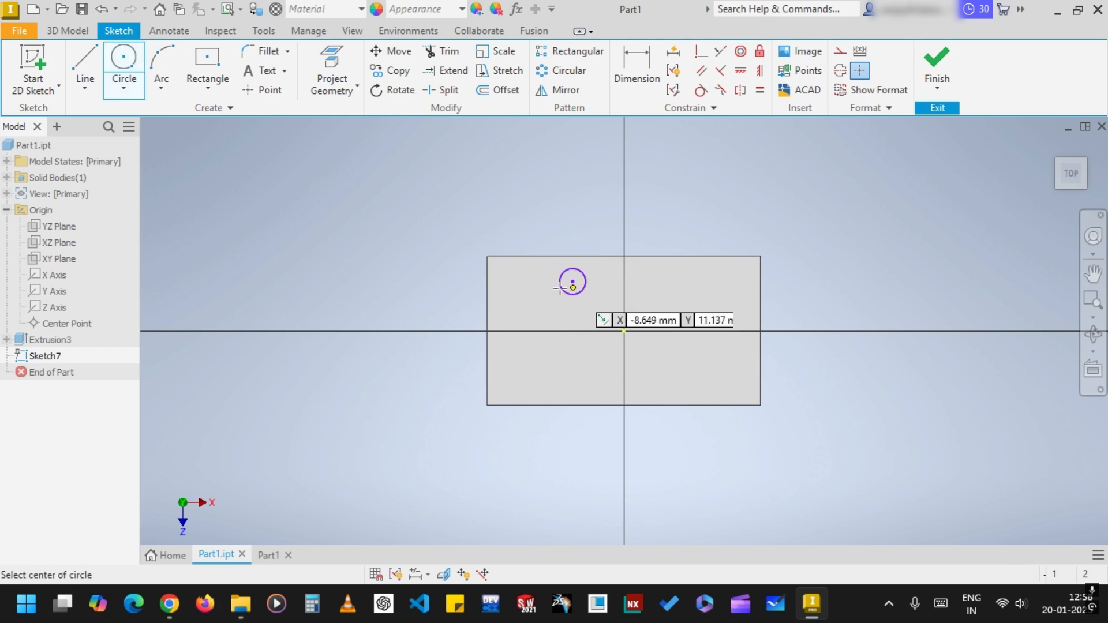
click(936, 63)
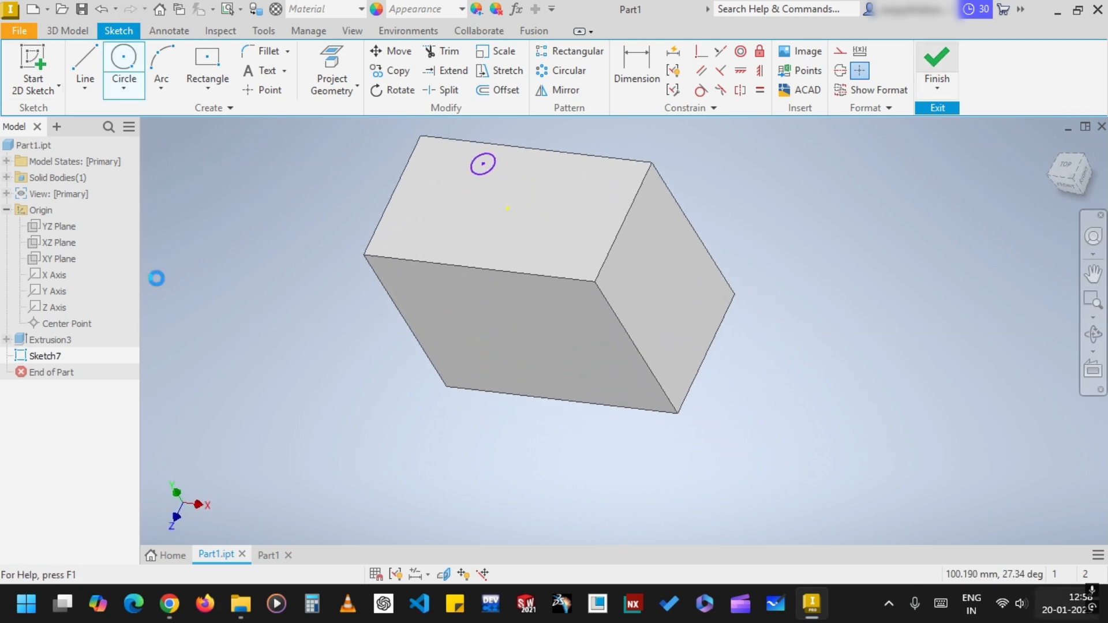
click(329, 62)
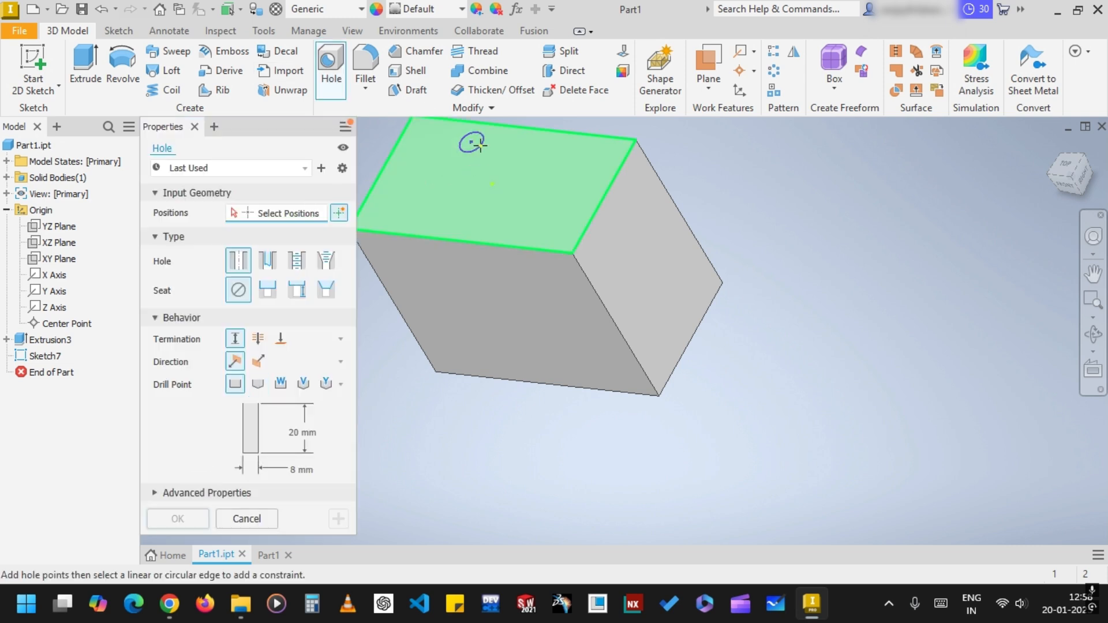
click(478, 145)
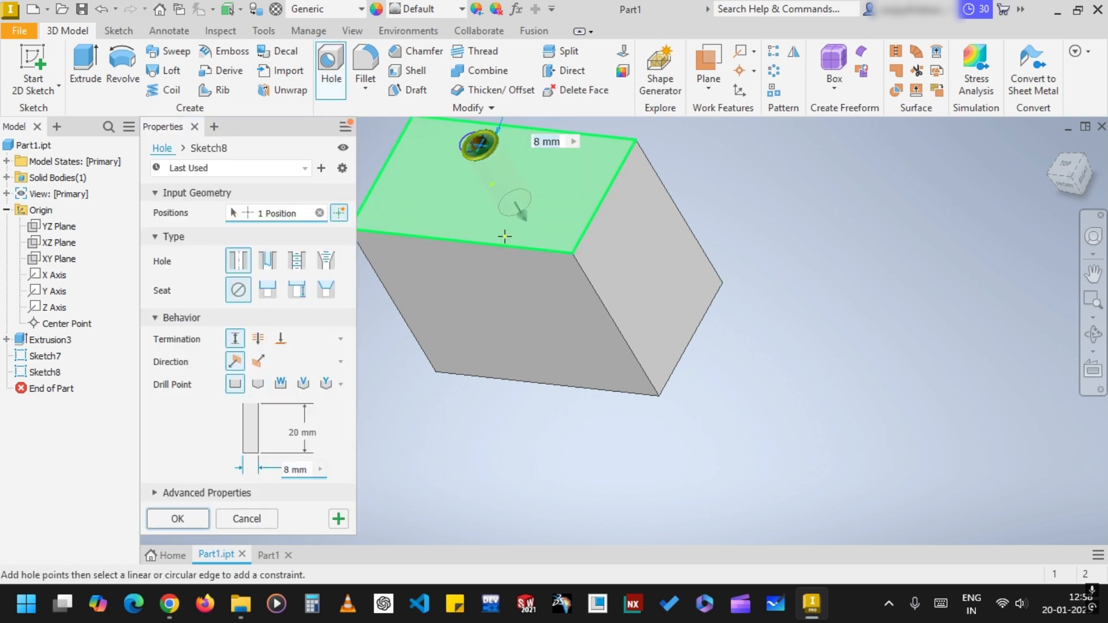
click(244, 517)
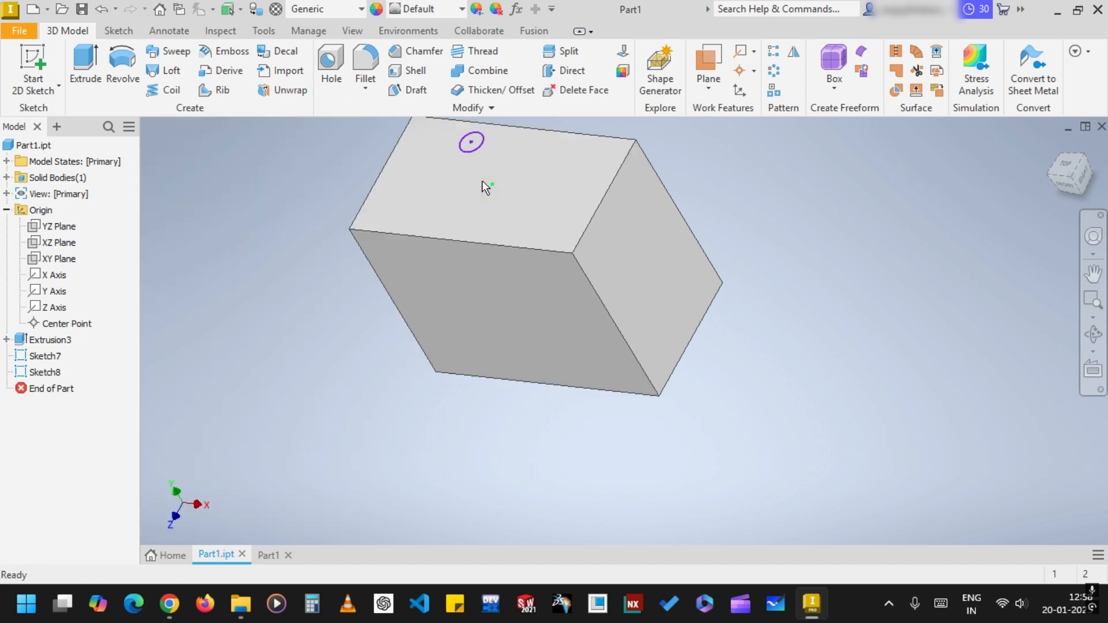
Delete the circle sketch from the block's top face
click(483, 147)
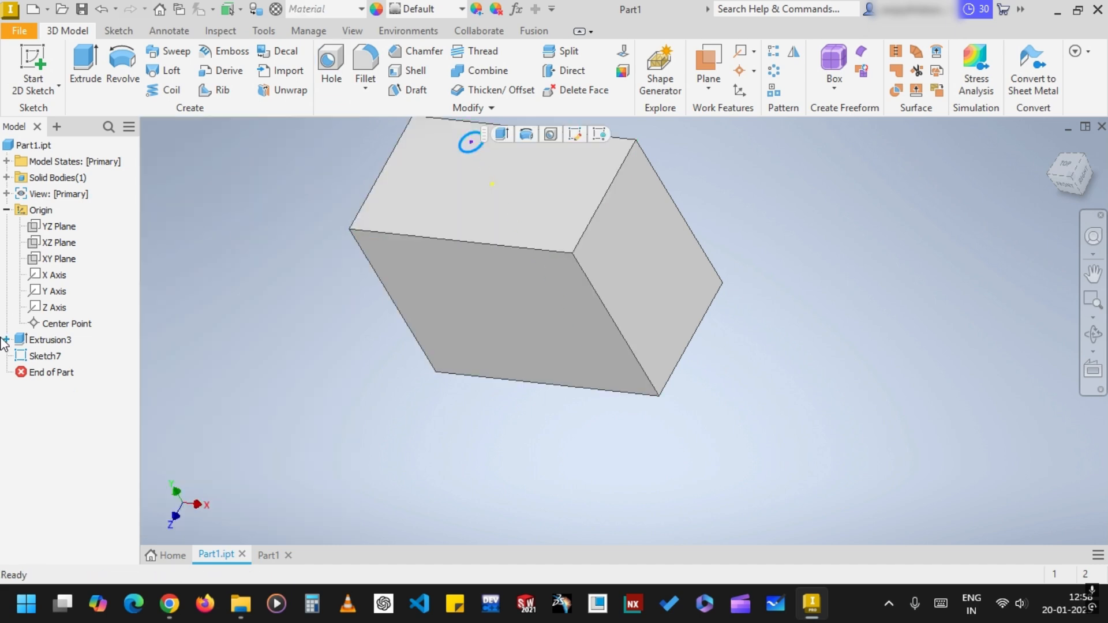
right_click(44, 355)
click(111, 284)
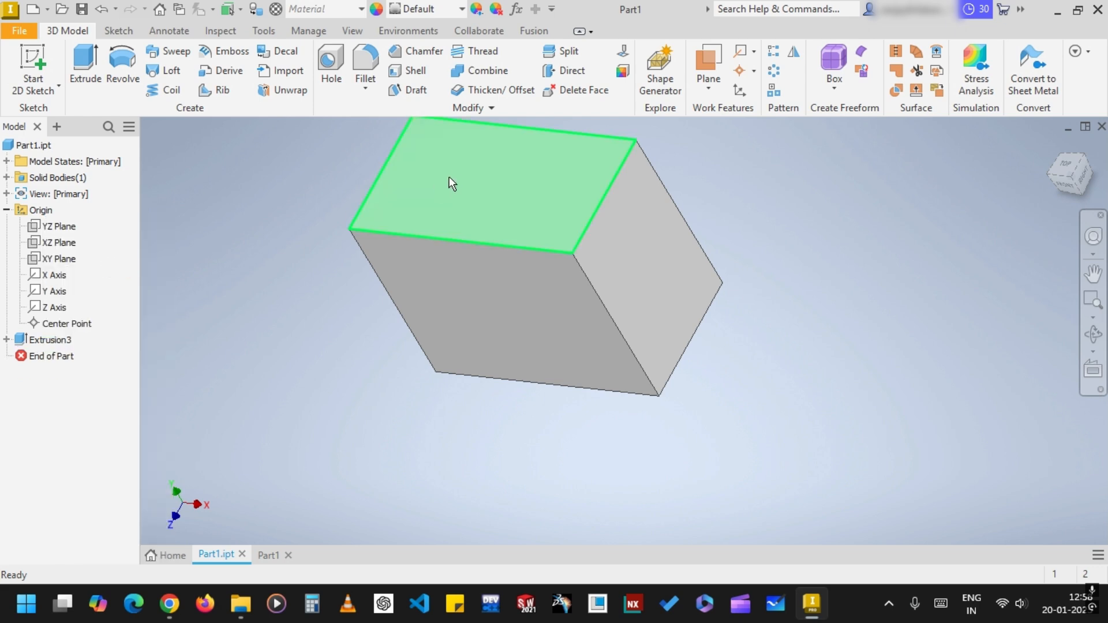
Create a simple flat-bottomed hole, 8 mm in diameter and 20 mm deep, on the block's top face
click(330, 65)
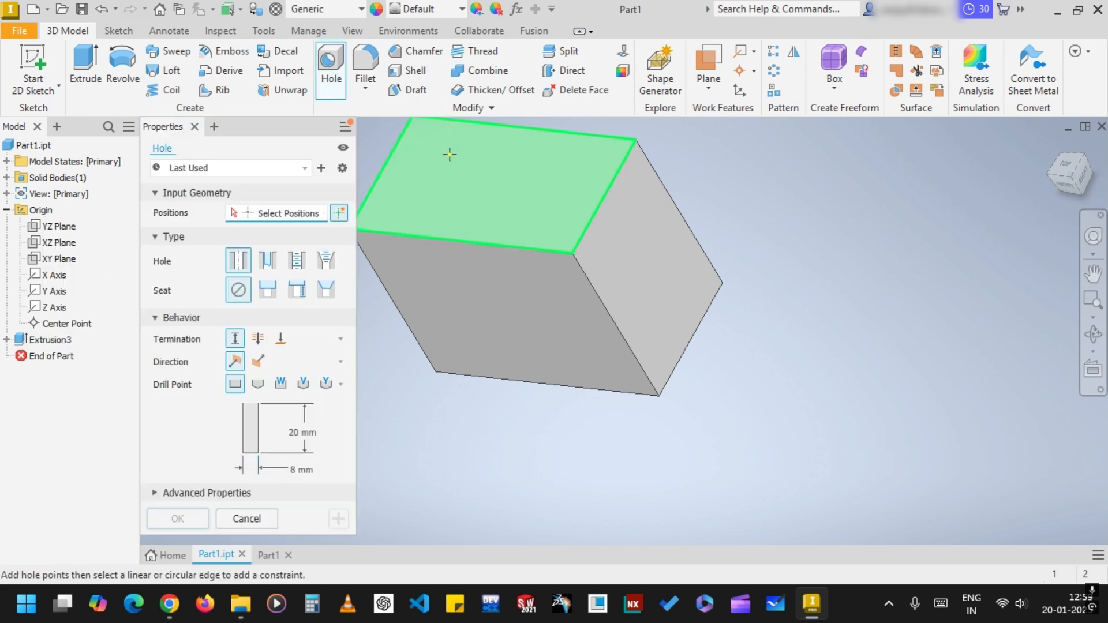
click(472, 170)
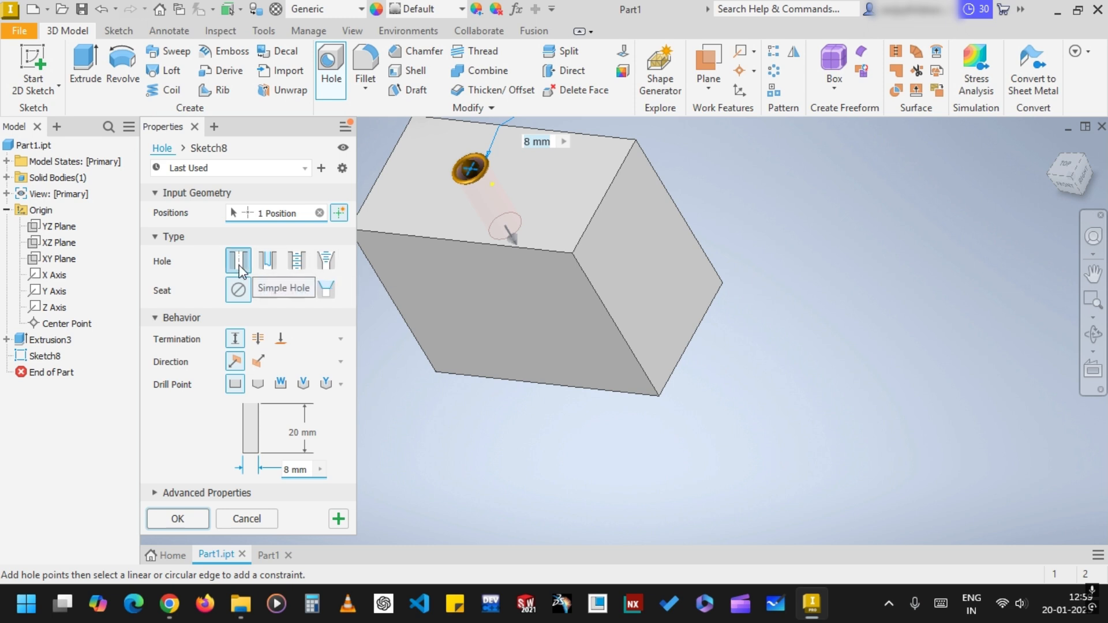
click(178, 521)
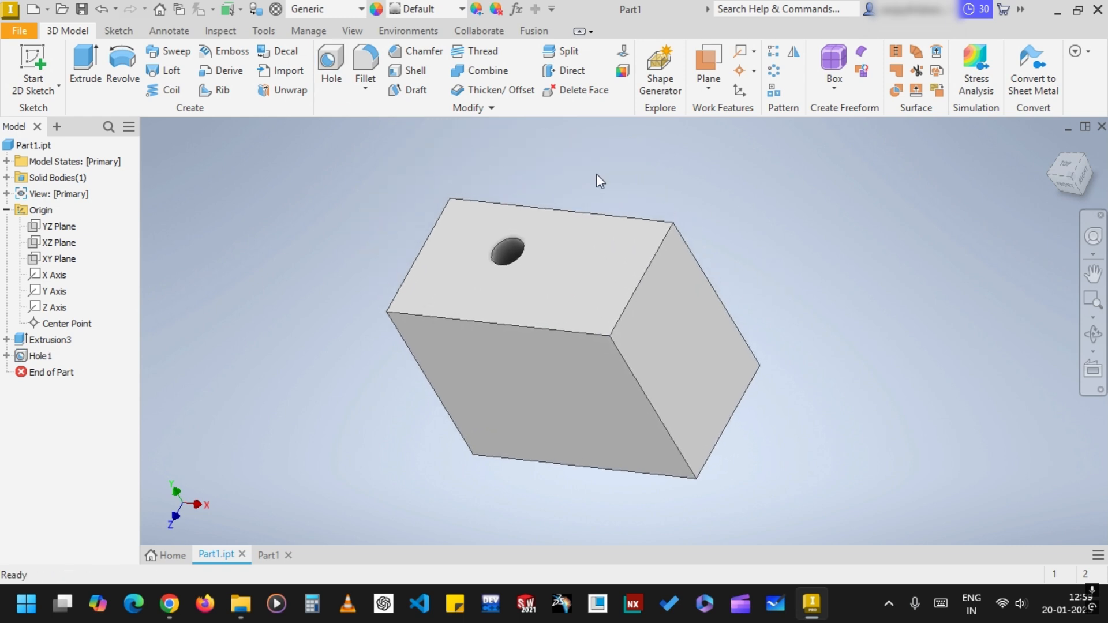
Add a right-hand ANSI Metric M Profile thread, M8x1.25 class 6H, along the full depth of the hole
click(506, 259)
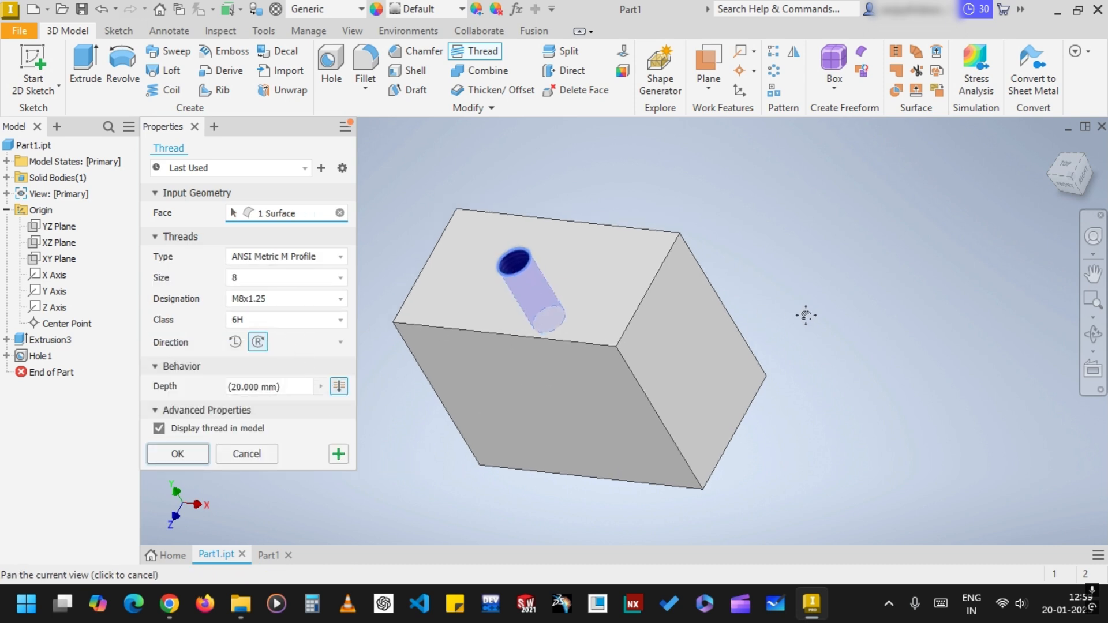
middle_drag(804, 309, 875, 228)
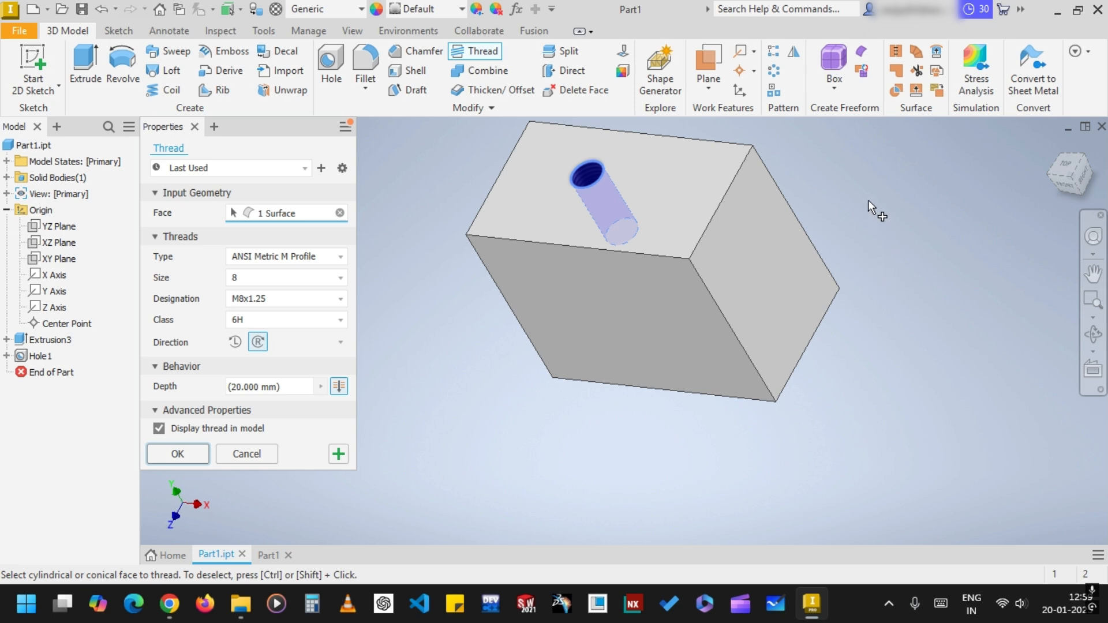
middle_drag(857, 206, 825, 264)
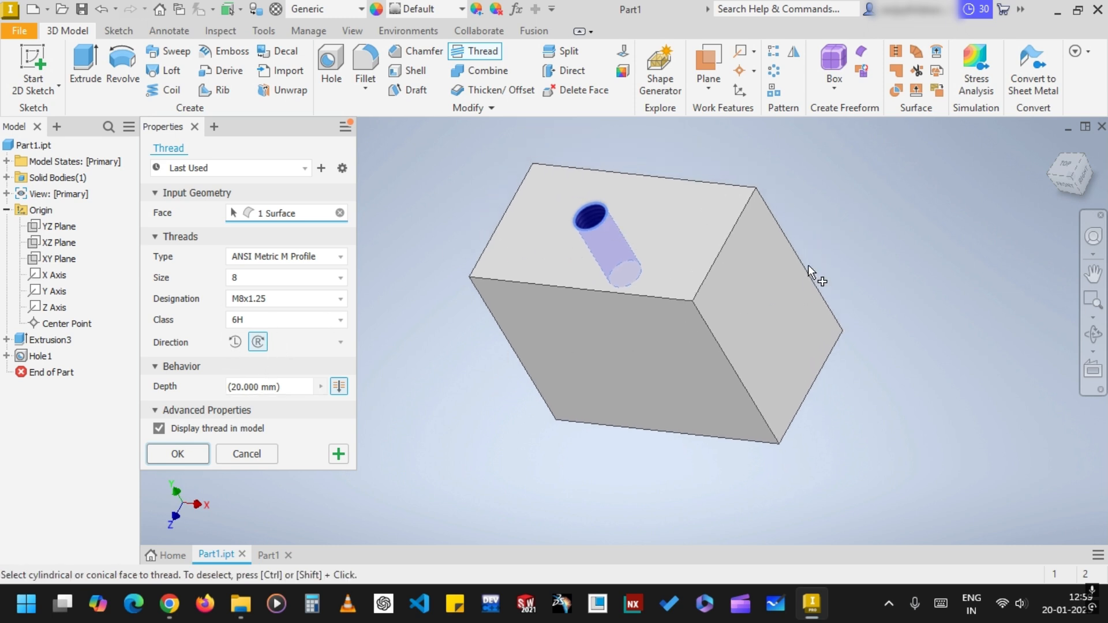
click(193, 454)
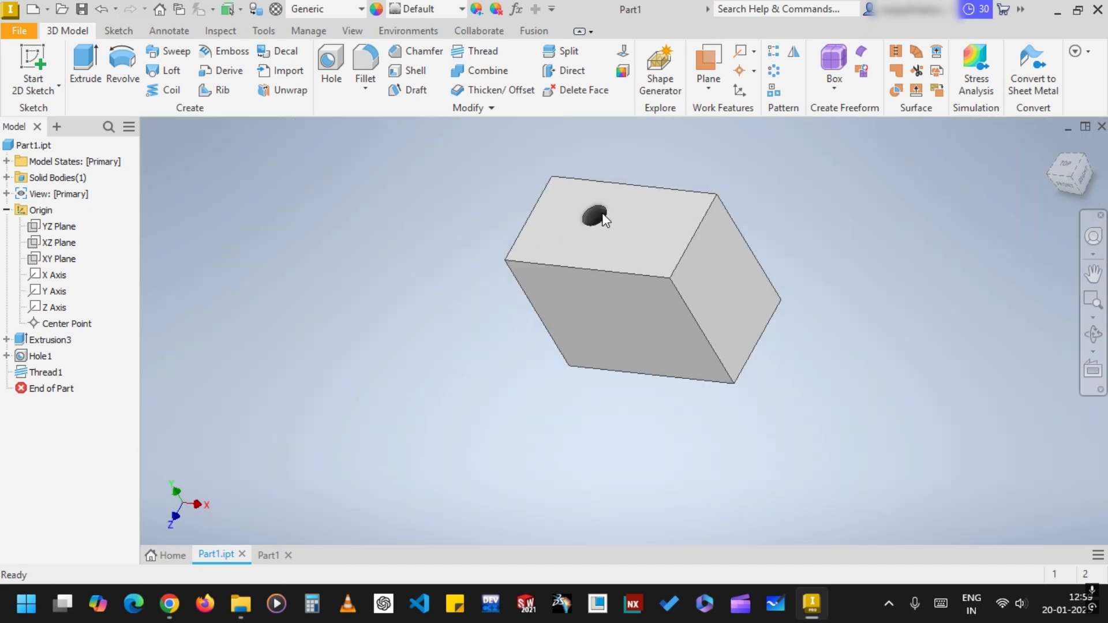
Examine the thread inside the hole up close and from above
scroll(603, 213, down, 8)
scroll(494, 298, up, 8)
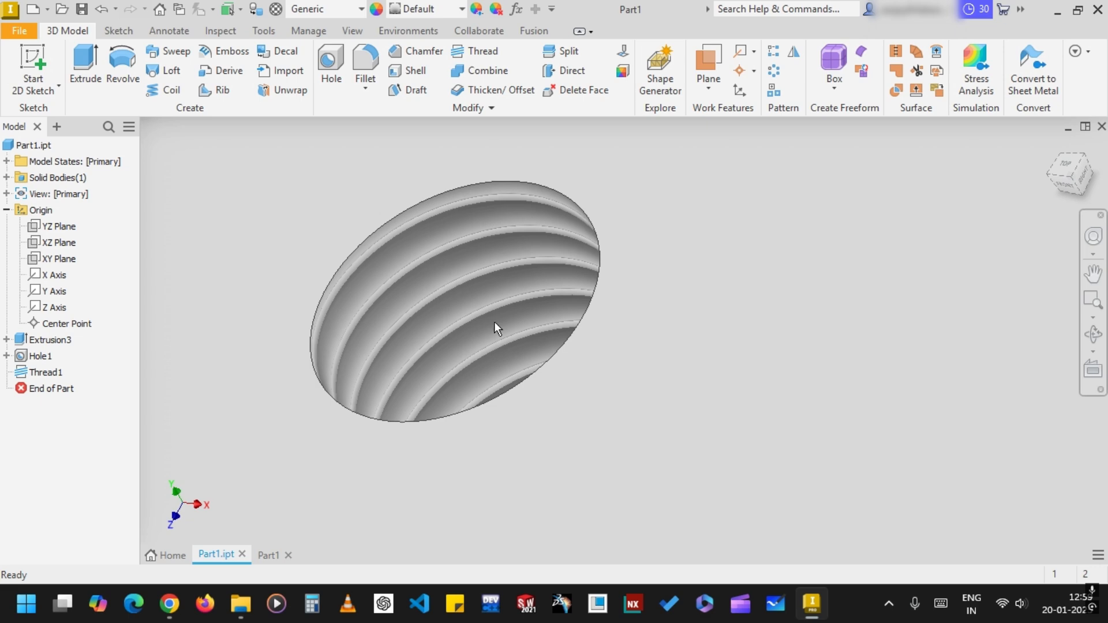
mouse_move(1065, 187)
mouse_down()
mouse_move(1066, 177)
mouse_move(1063, 228)
mouse_up()
mouse_move(613, 417)
shift+middle_down()
mouse_move(643, 443)
mouse_move(644, 414)
shift+middle_up()
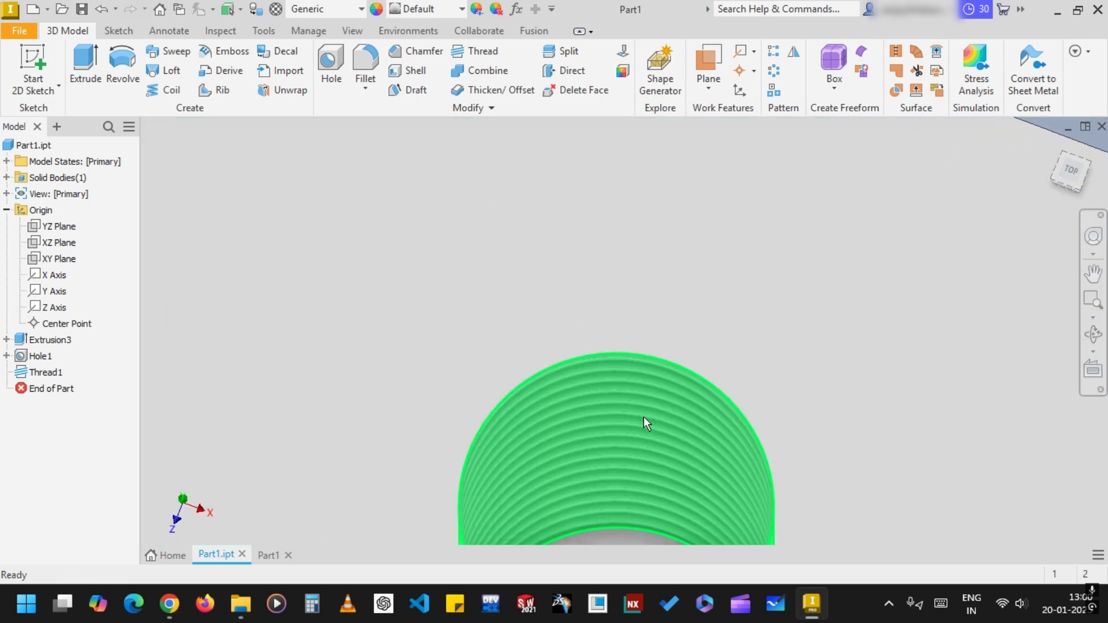
scroll(659, 452, up, 8)
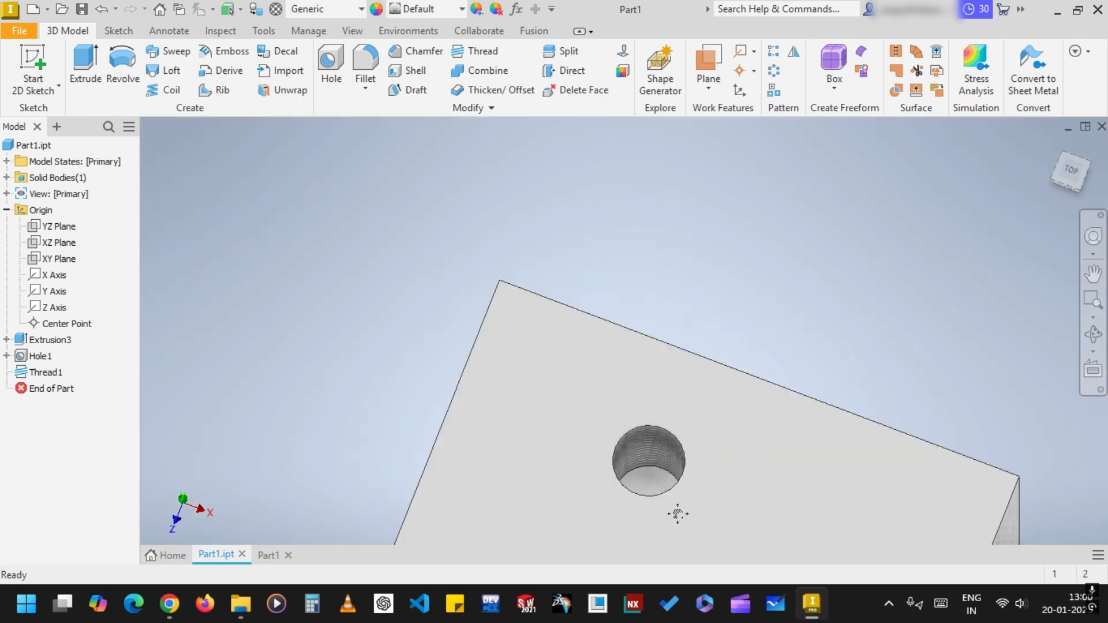
middle_drag(677, 511, 620, 282)
middle_drag(836, 184, 730, 259)
scroll(861, 200, up, 3)
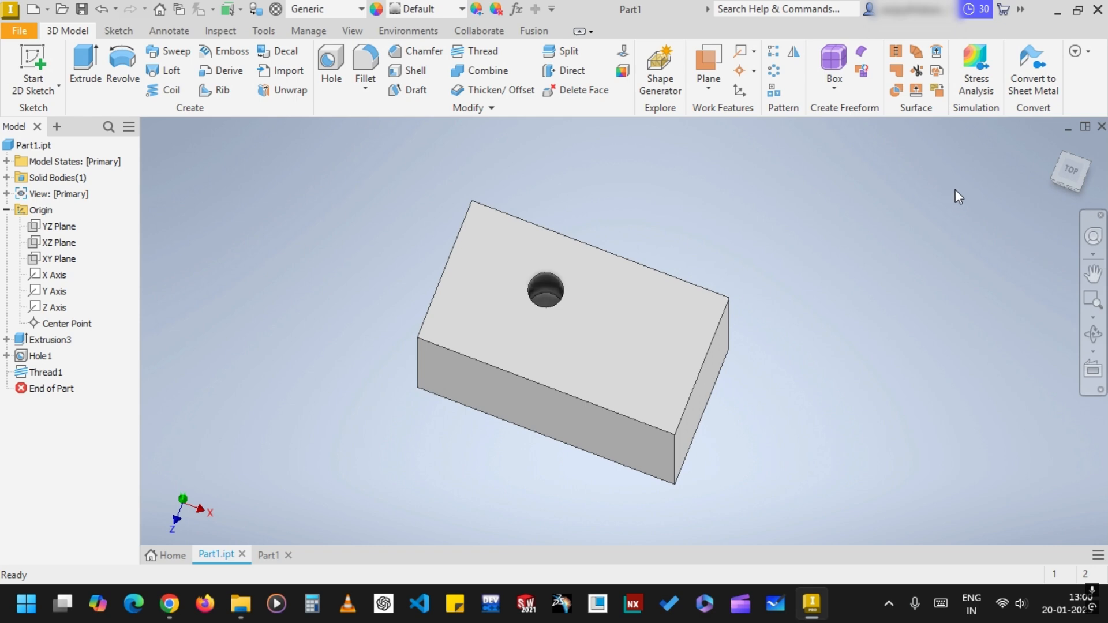
key(alt+z)
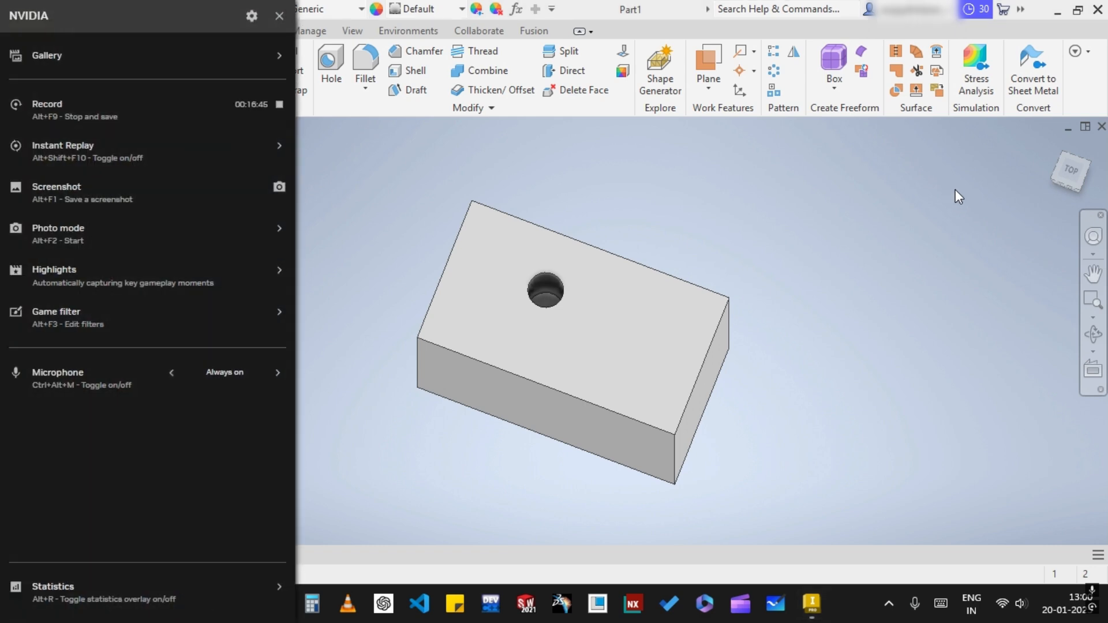